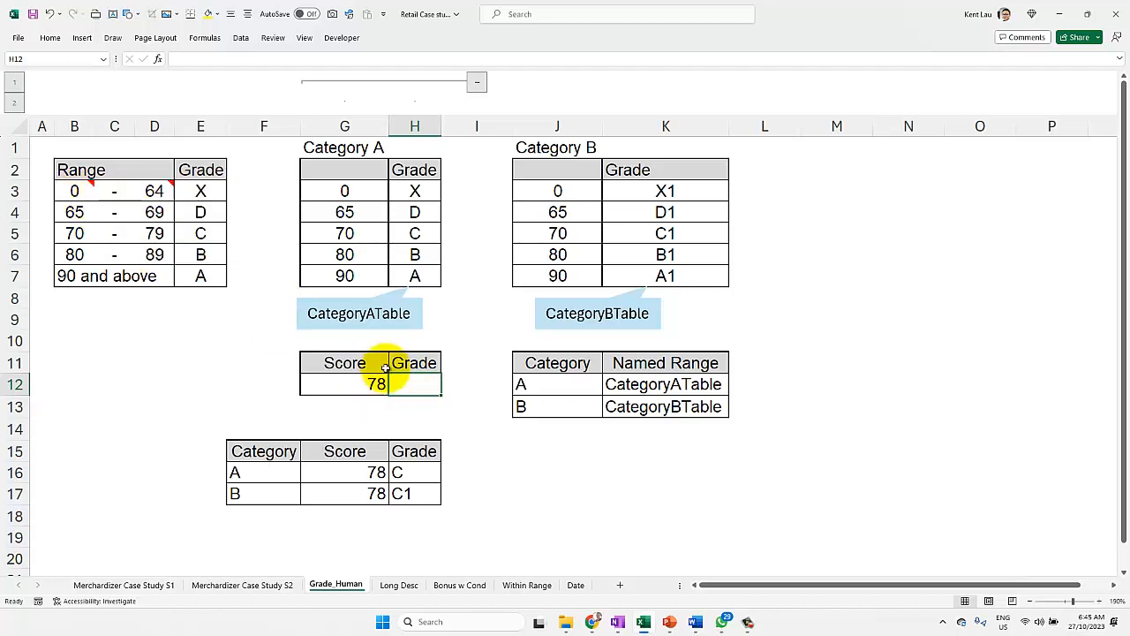
Step: Enter =VLOOKUP(G12,CategoryATable,2,1) in cell H12 to look up the score's grade with an approximate match
type("=vl")
key("Tab")
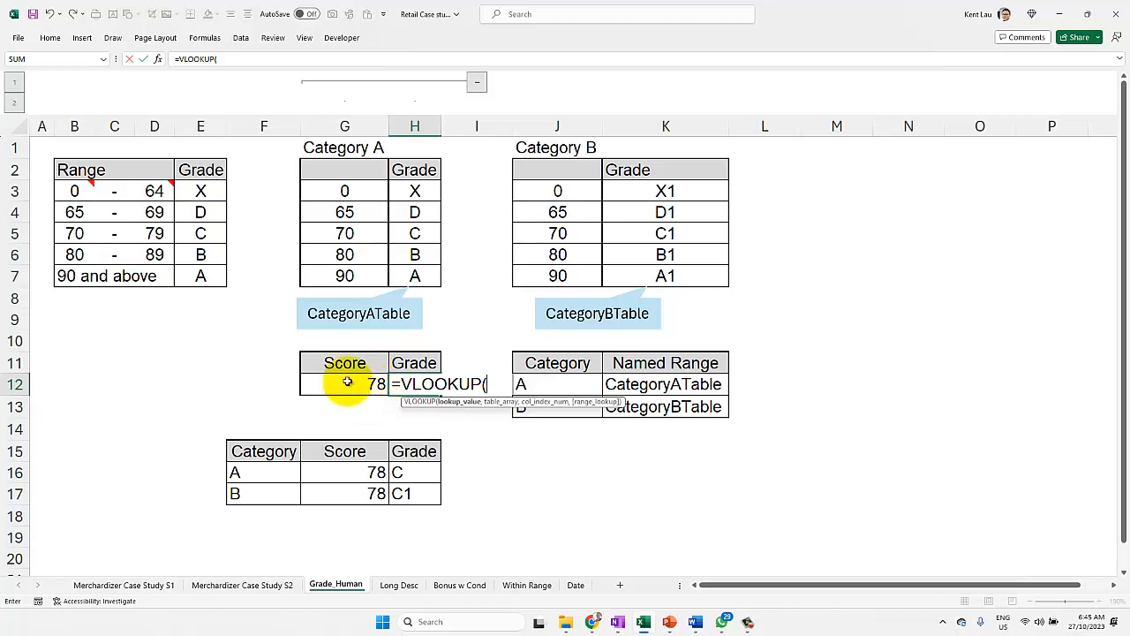
left_click(321, 384)
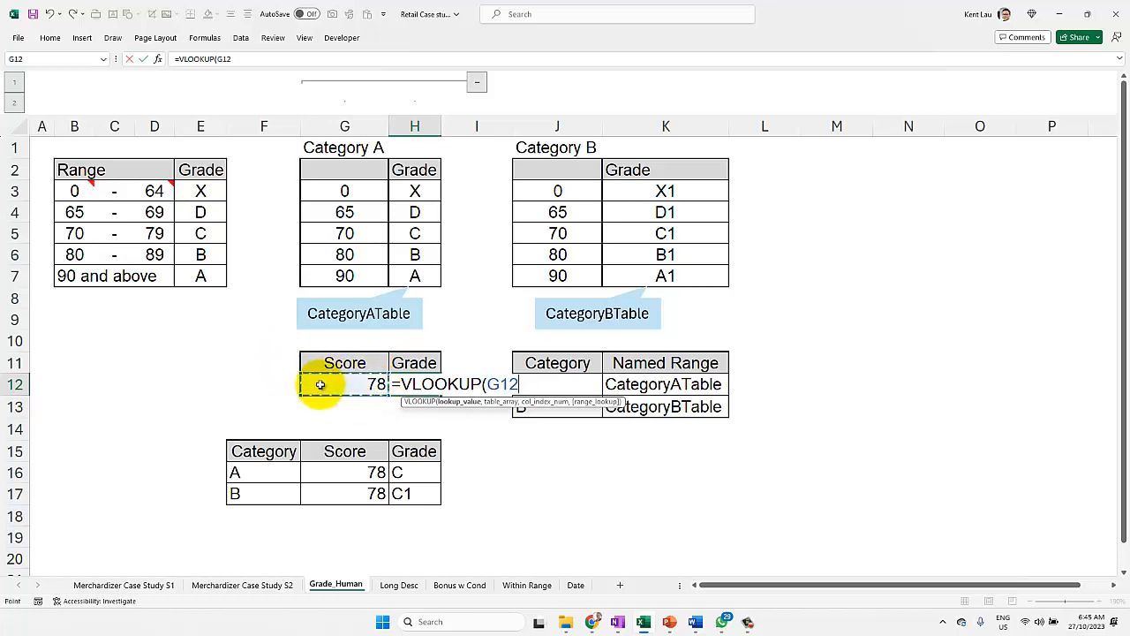
type(",")
left_click_drag(345, 190, 414, 275)
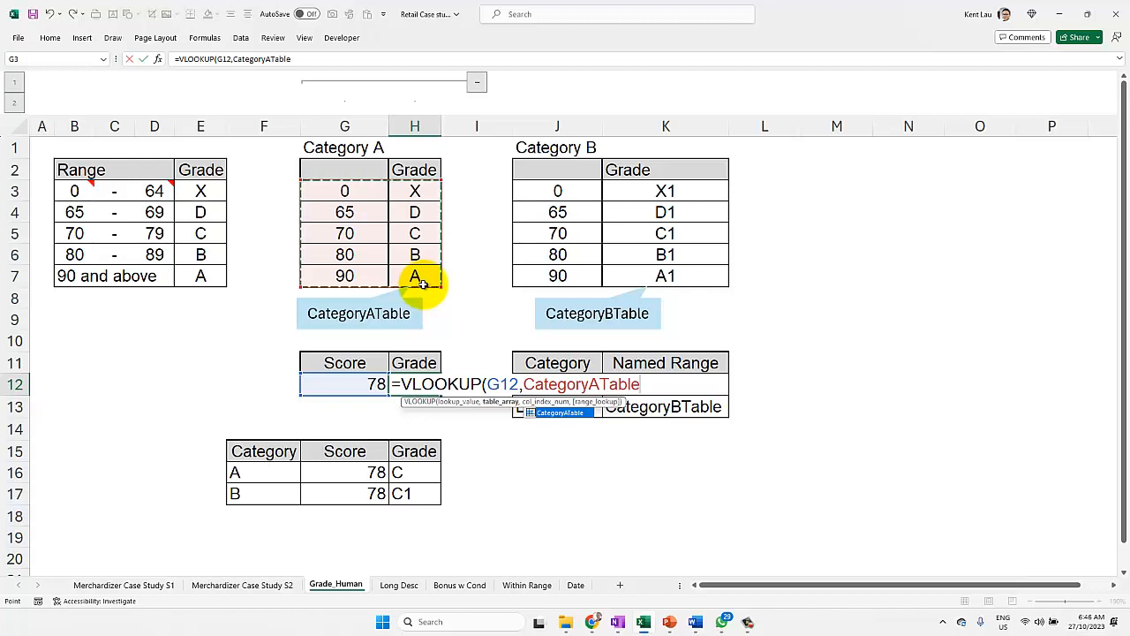
type(",2")
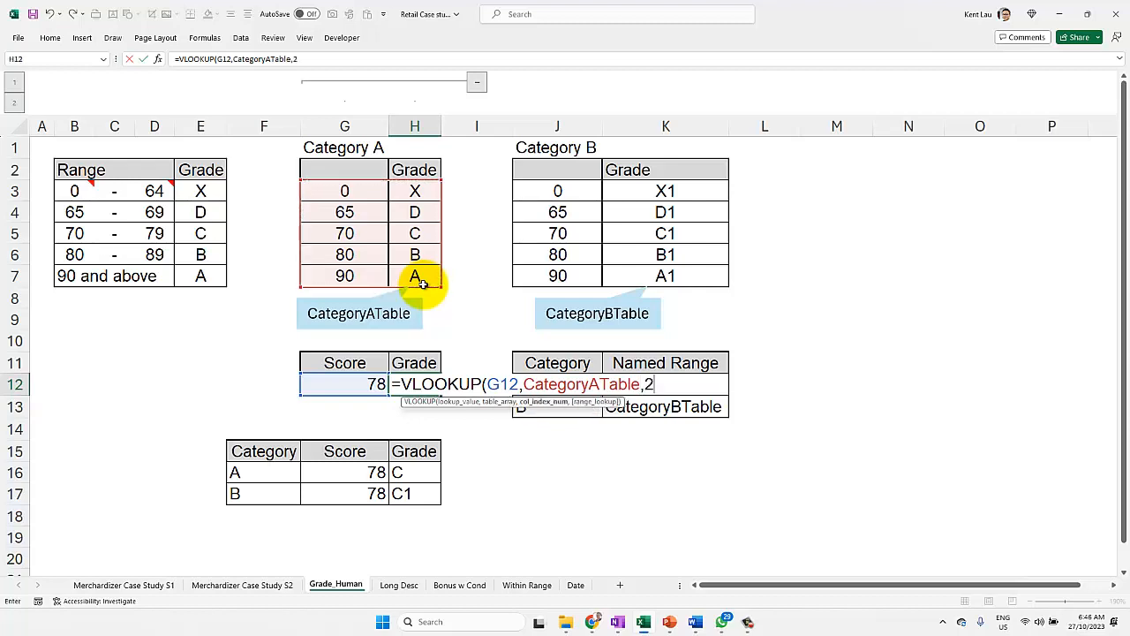
type(",")
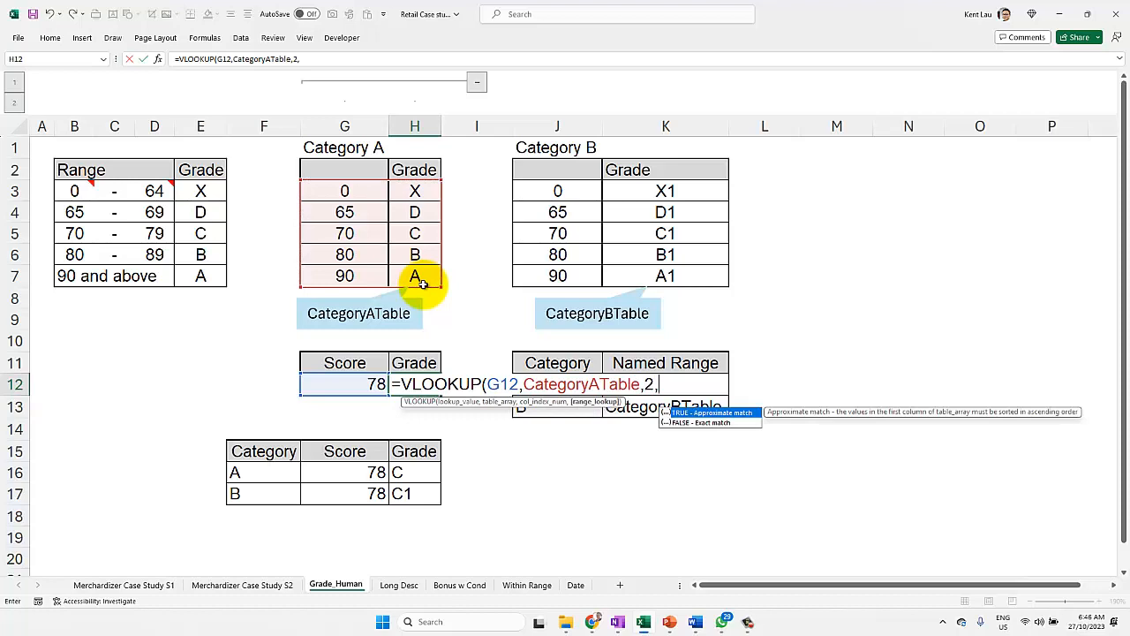
type("tr)")
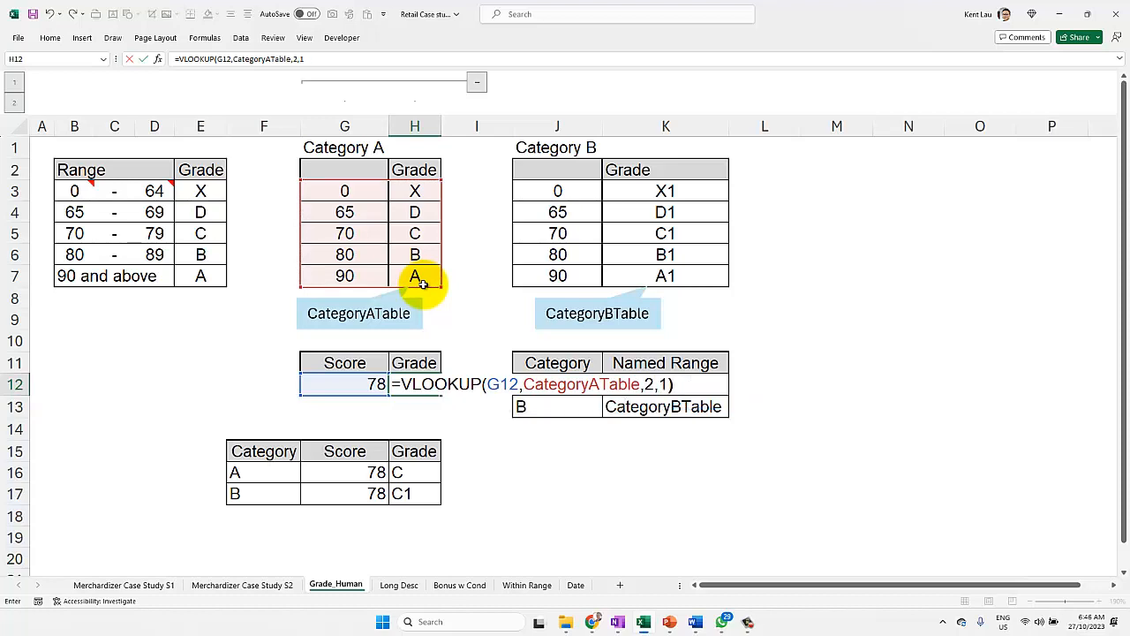
key("Return")
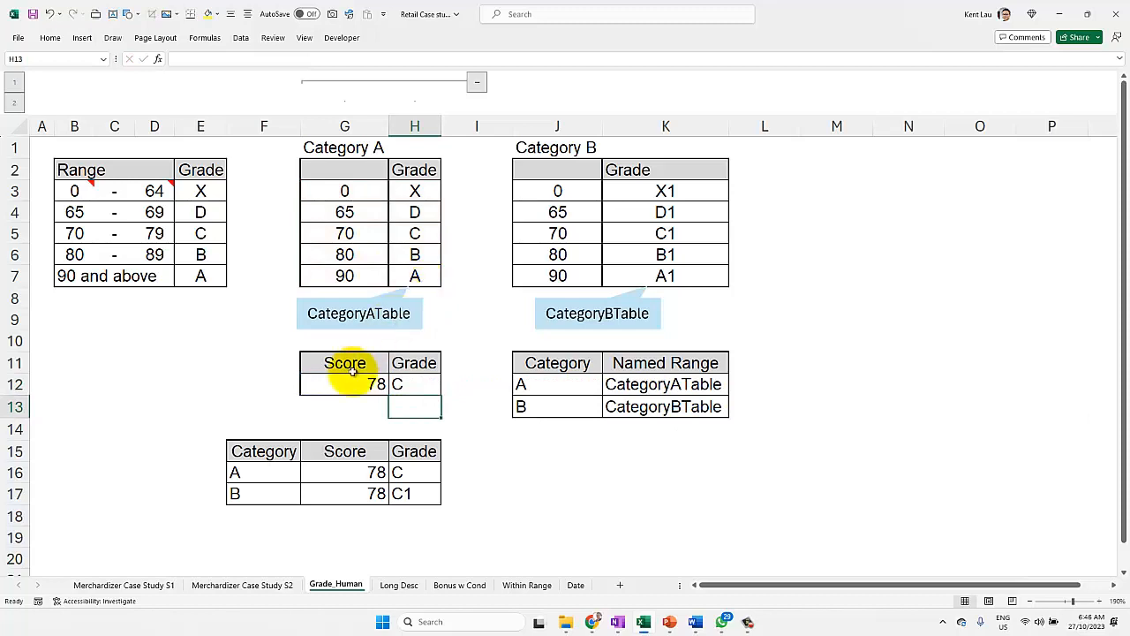
Step: Change the table argument of the VLOOKUP formula in H12 to CategoryBTable
left_click(429, 380)
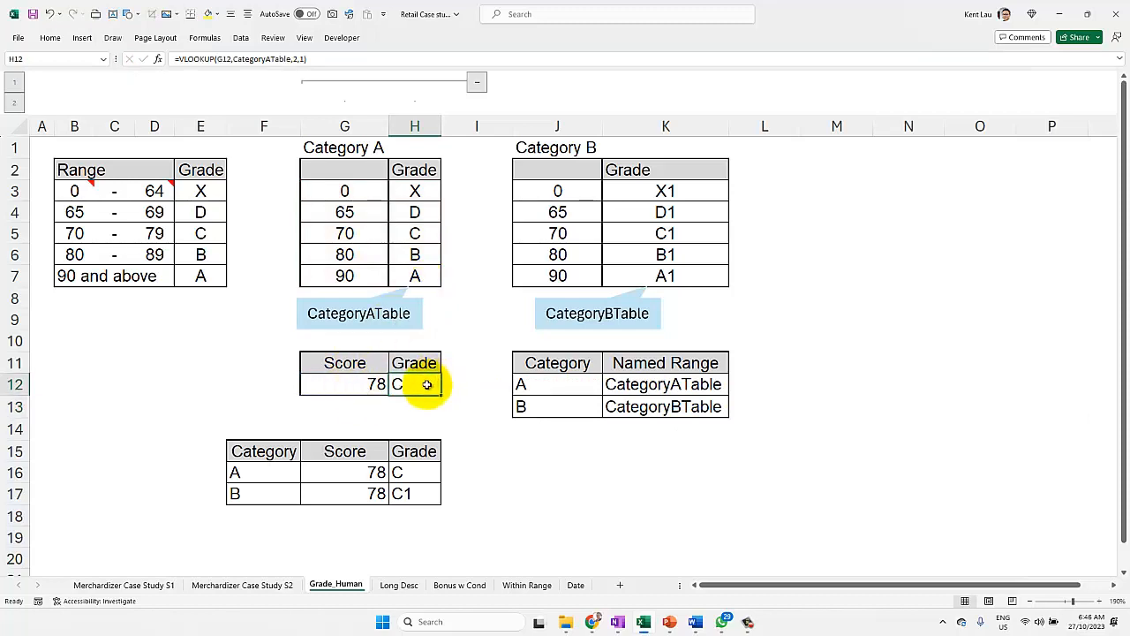
double_click(425, 385)
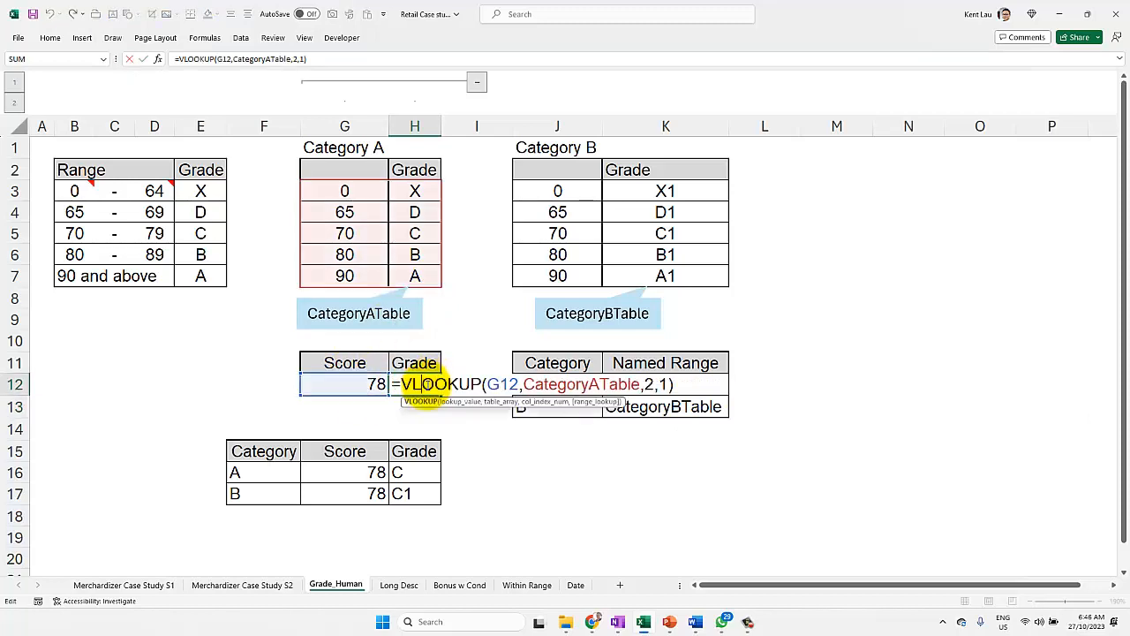
left_click(599, 383)
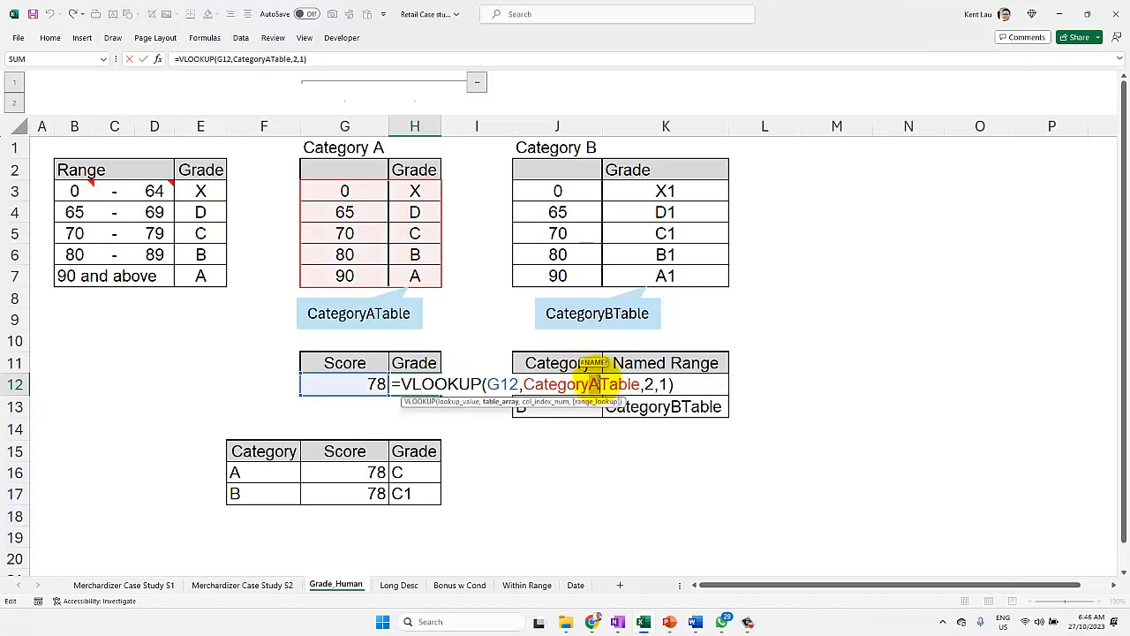
key("BackSpace")
type("B")
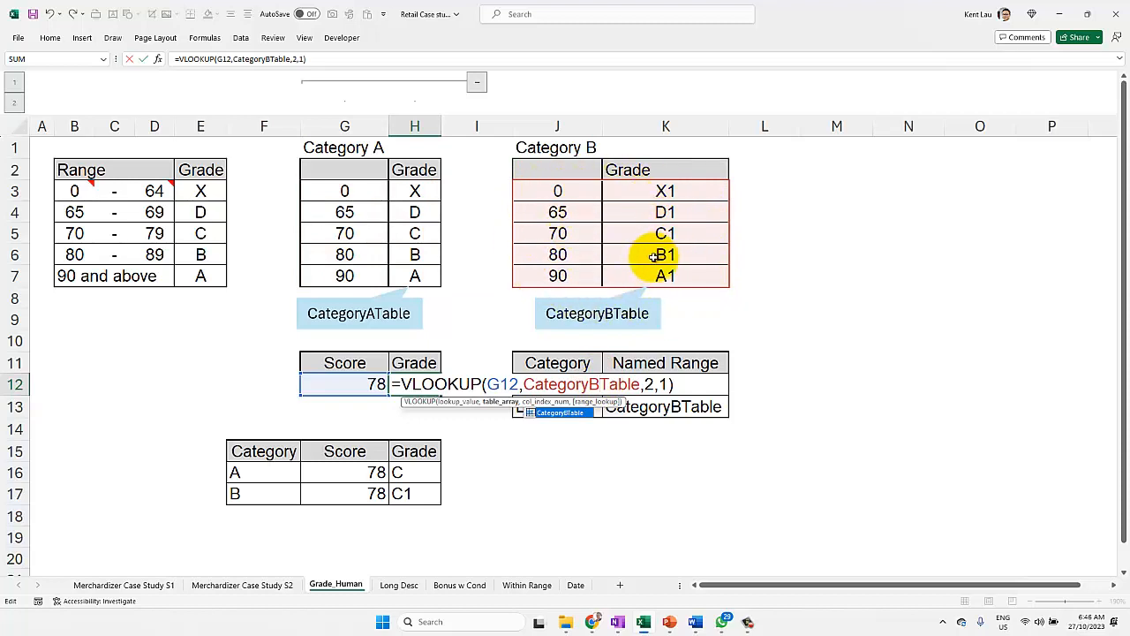
Step: Set the table argument of the VLOOKUP in H12 back to CategoryATable
left_click_drag(600, 384, 590, 384)
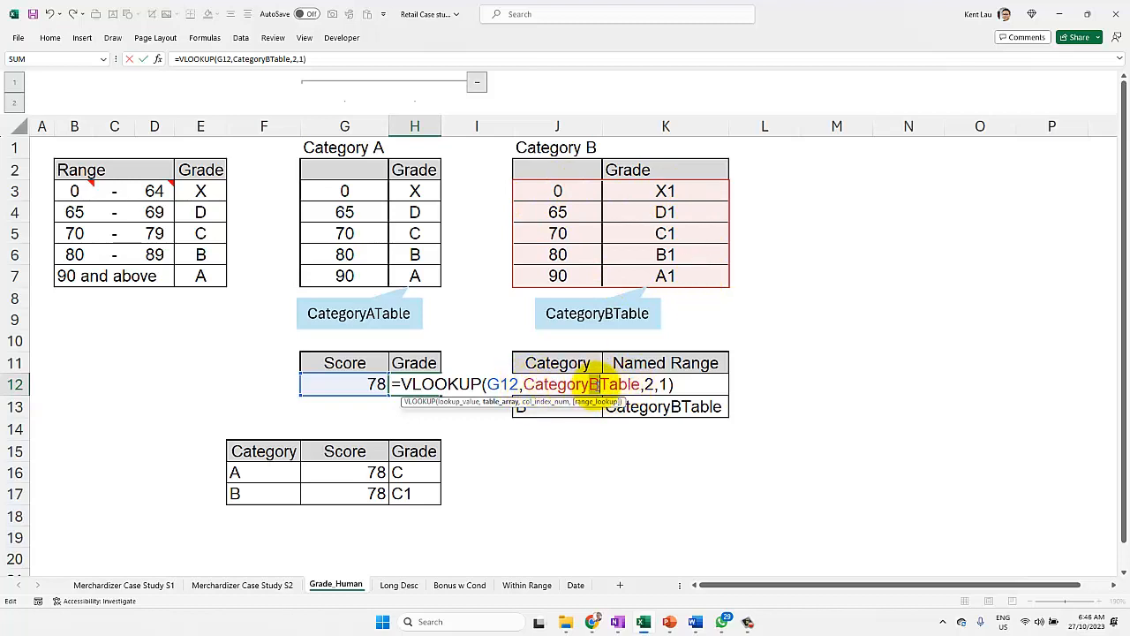
type("A")
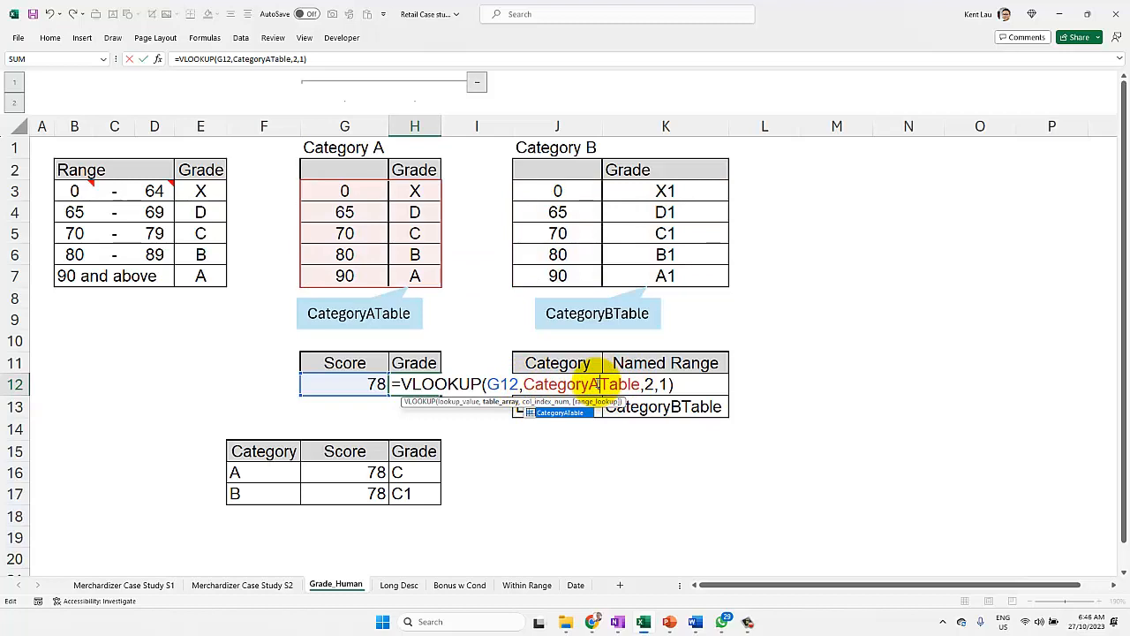
left_click_drag(599, 383, 588, 384)
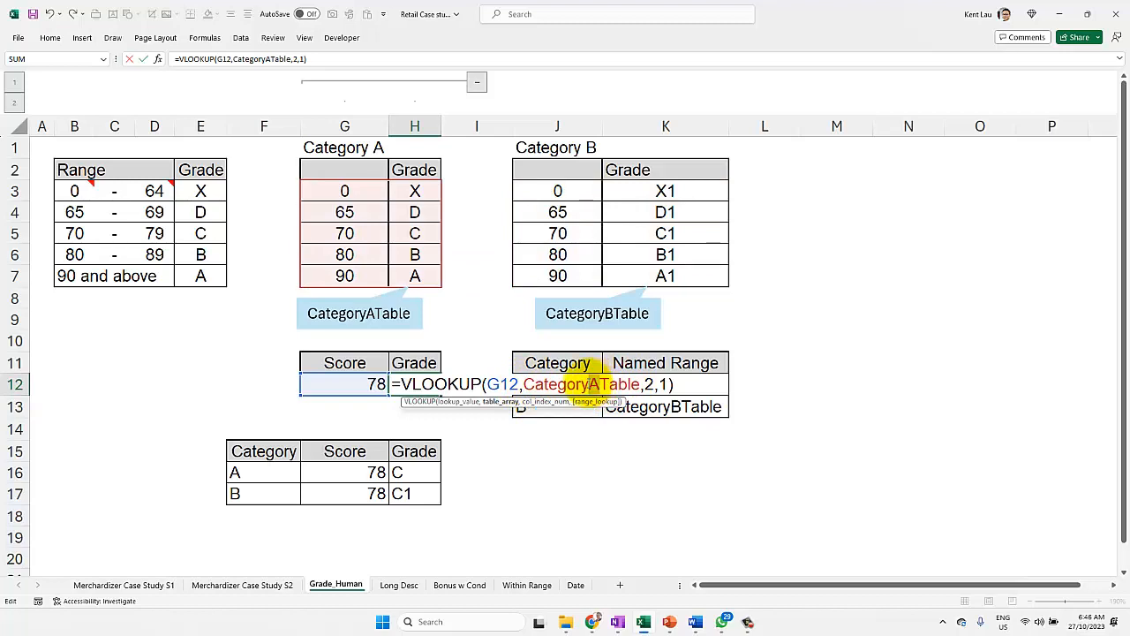
Step: Enclose the CategoryATable argument of the H12 formula in double quotes to make it a text string and commit it
double_click(622, 383)
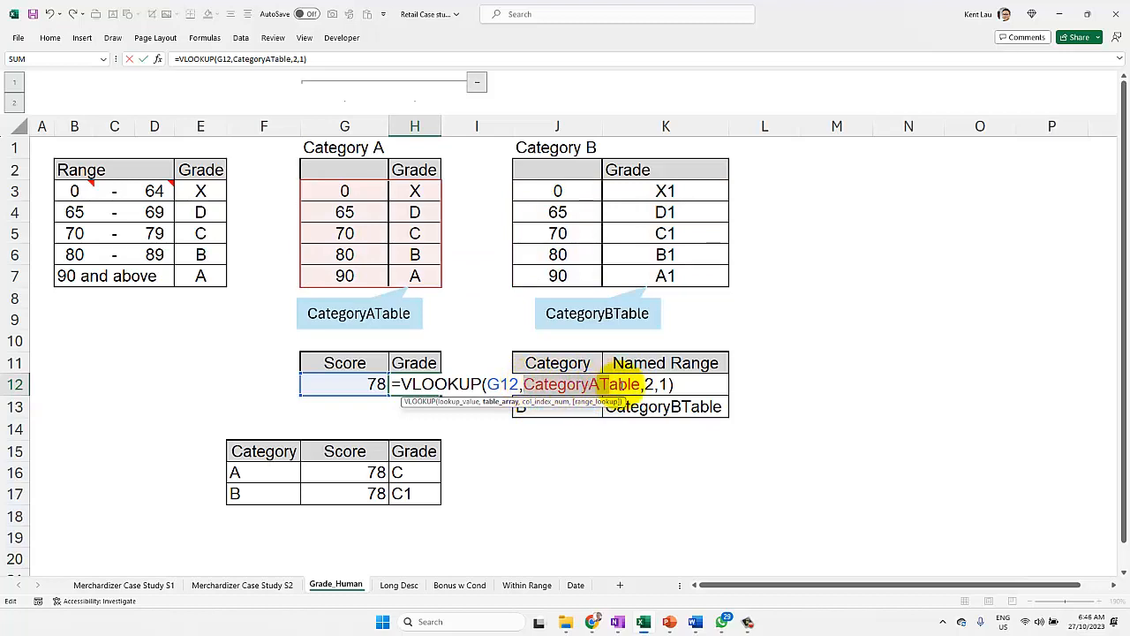
mouse_move(622, 384)
left_mouse_down()
mouse_move(650, 384)
mouse_move(640, 384)
left_mouse_up()
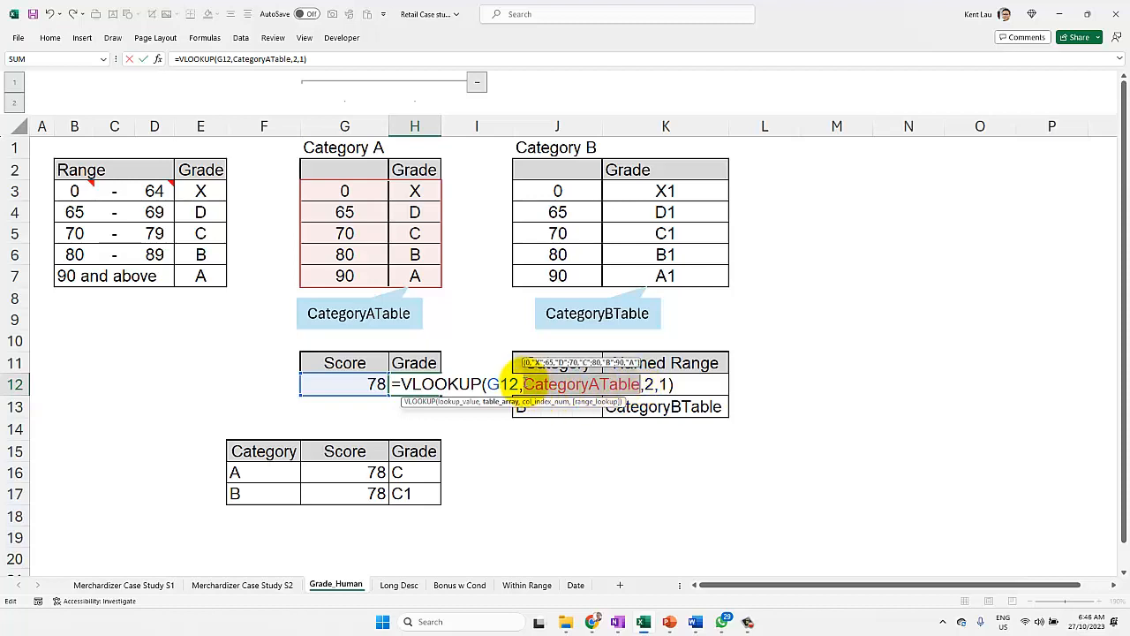
left_click(524, 384)
type("\"")
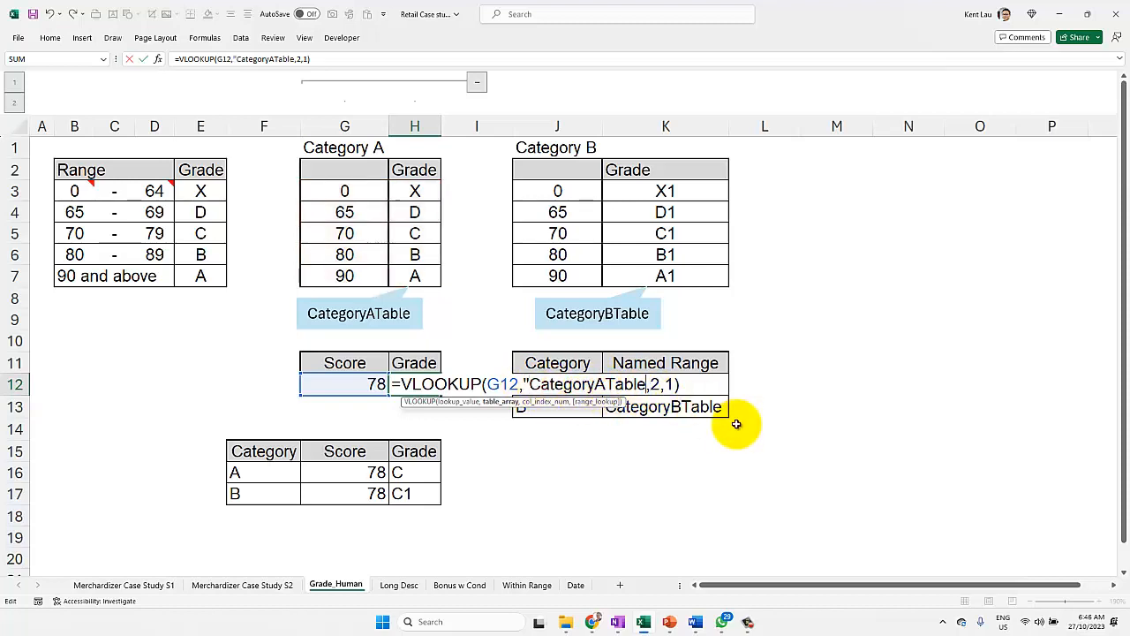
type("\"")
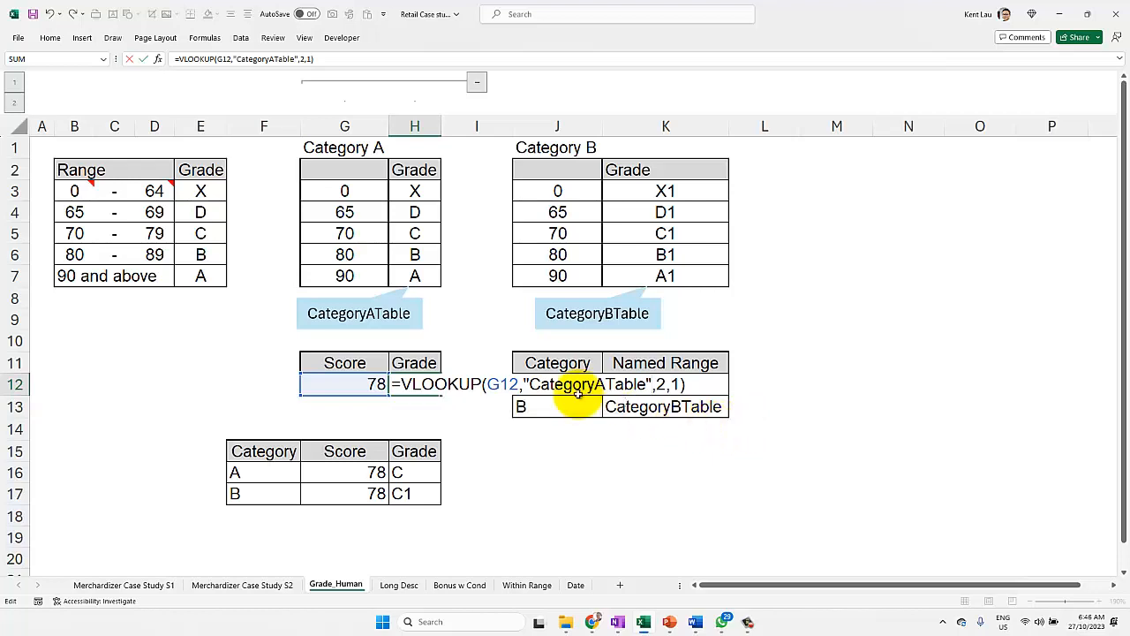
key("Return")
Step: Wrap the quoted "CategoryATable" argument in H12 in INDIRECT, giving =VLOOKUP(G12,INDIRECT("CategoryATable"),2,1)
left_click(423, 384)
key("F2")
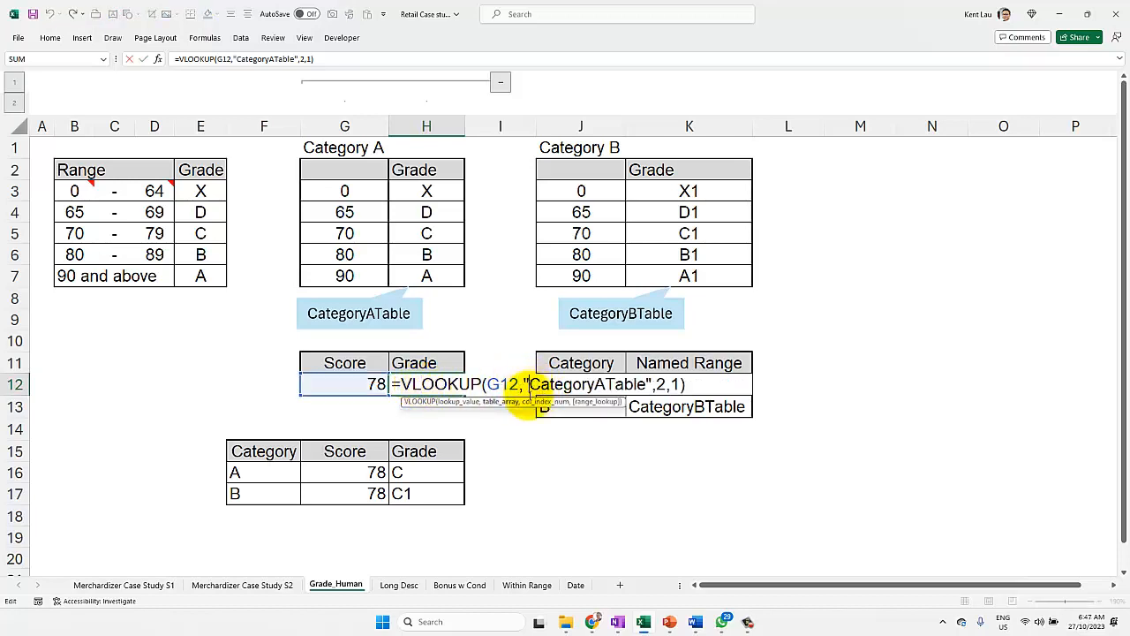
left_click_drag(525, 384, 653, 385)
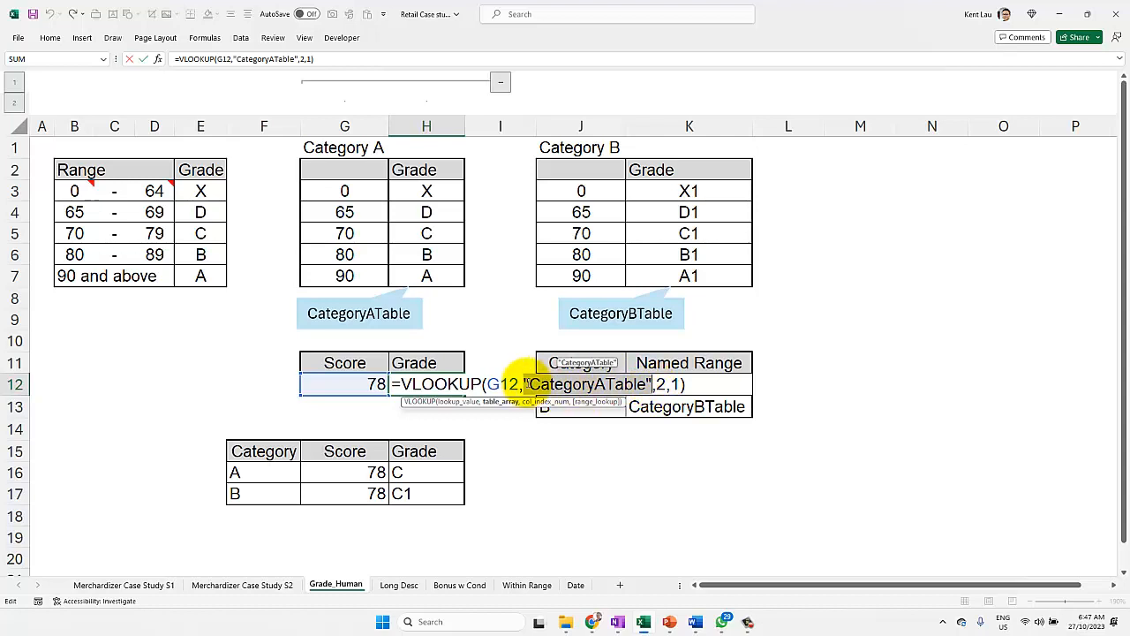
left_click(527, 384)
type("INDIREC")
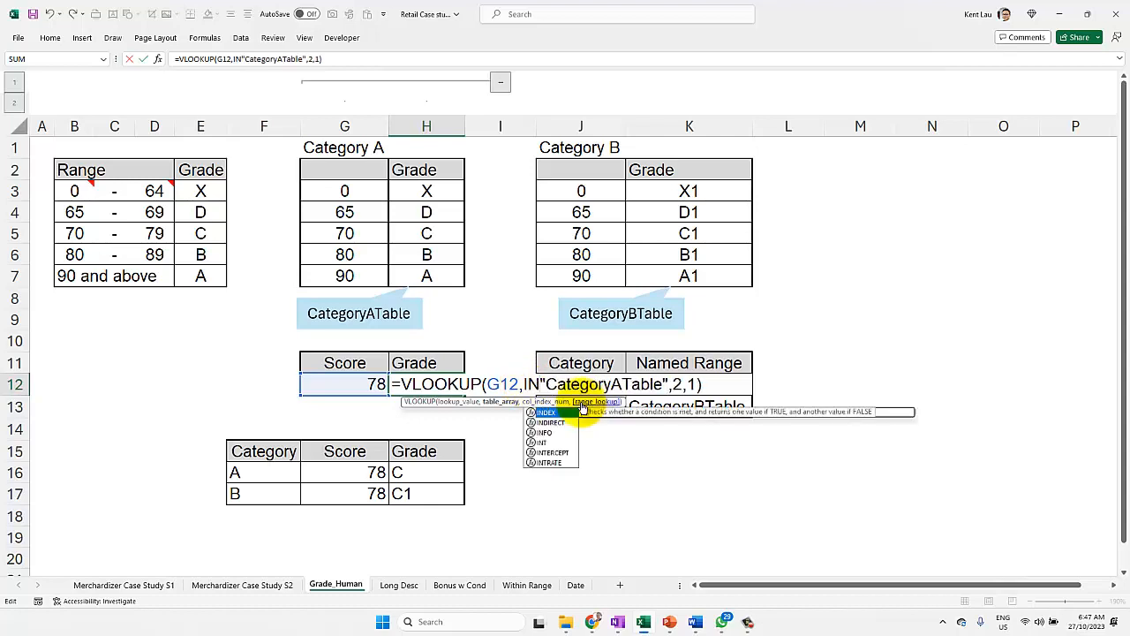
type("T(")
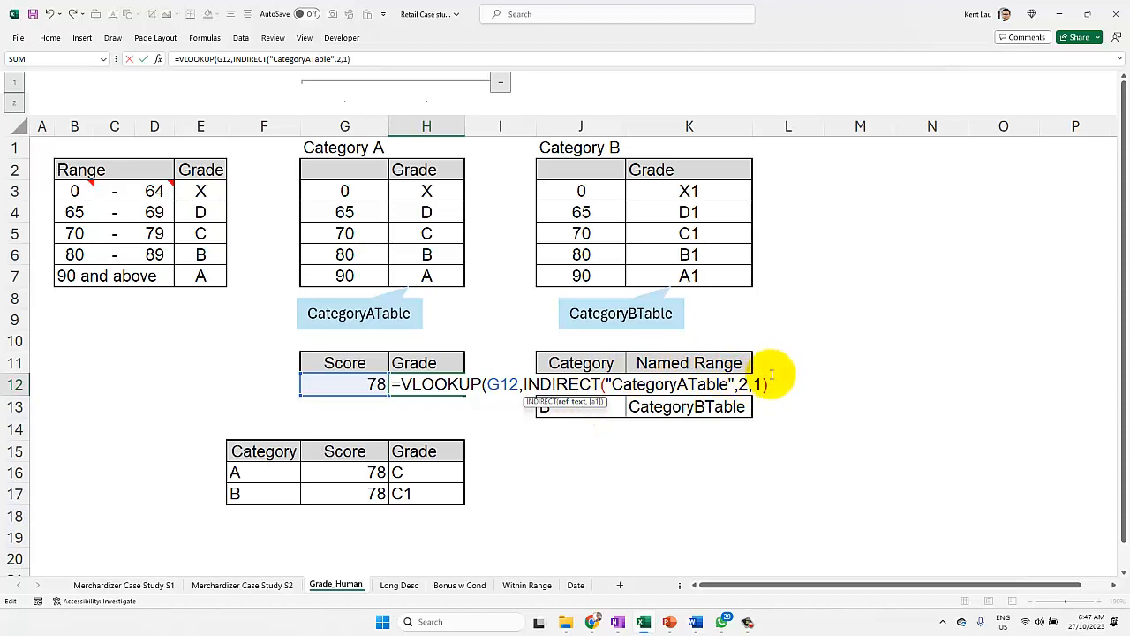
type(")")
key("Return")
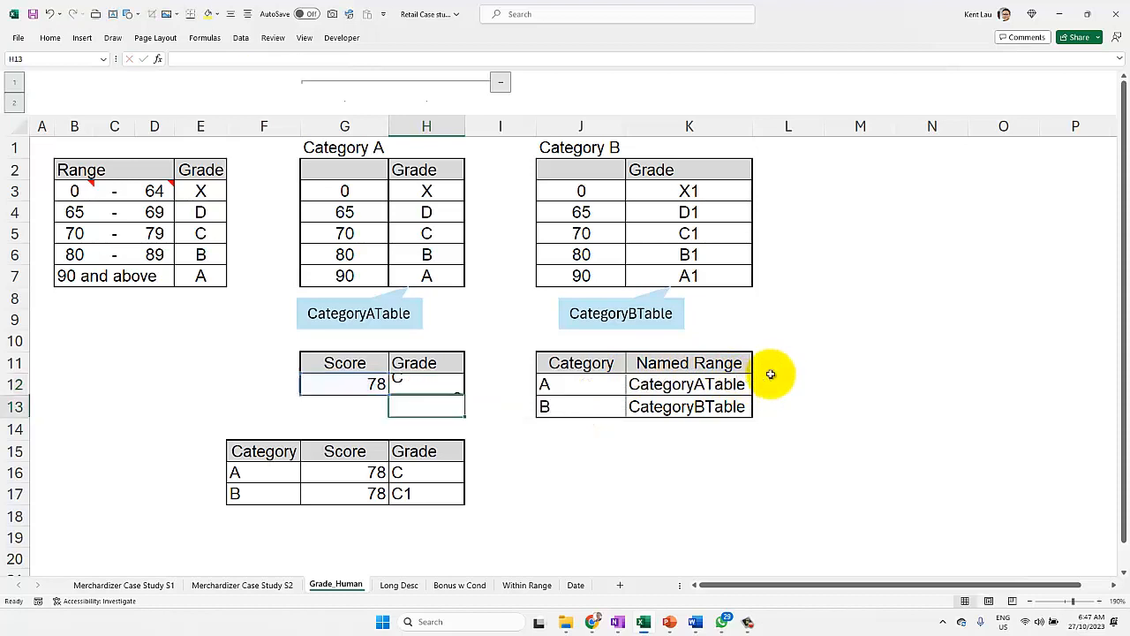
Step: Change the quoted range name inside INDIRECT in H12 to "CategoryBTable" and commit the formula
key("Up")
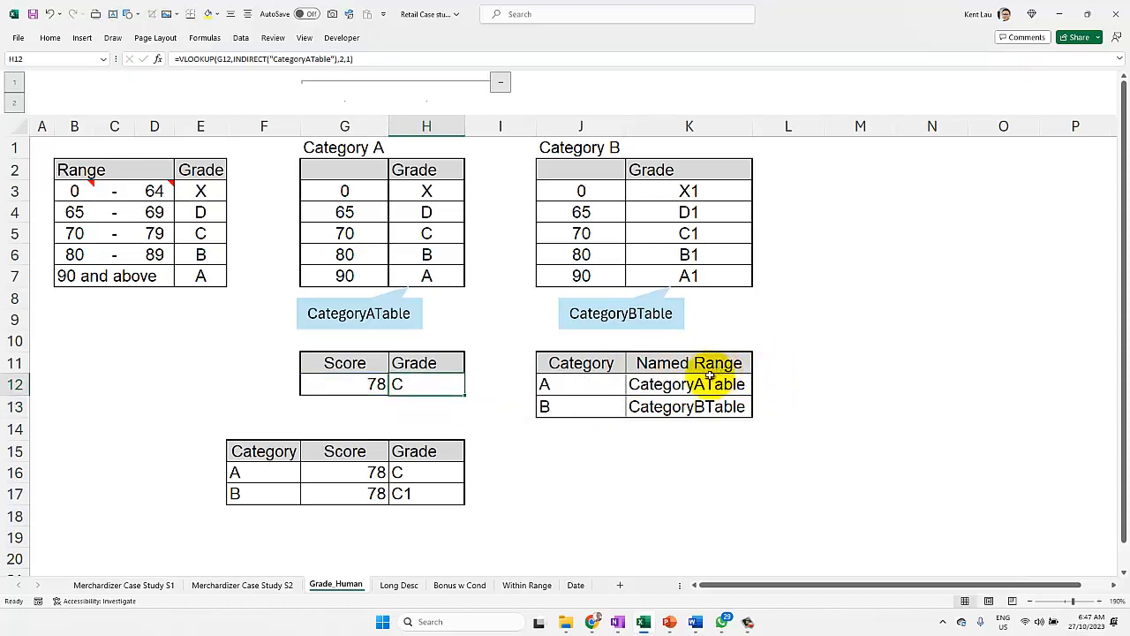
double_click(429, 383)
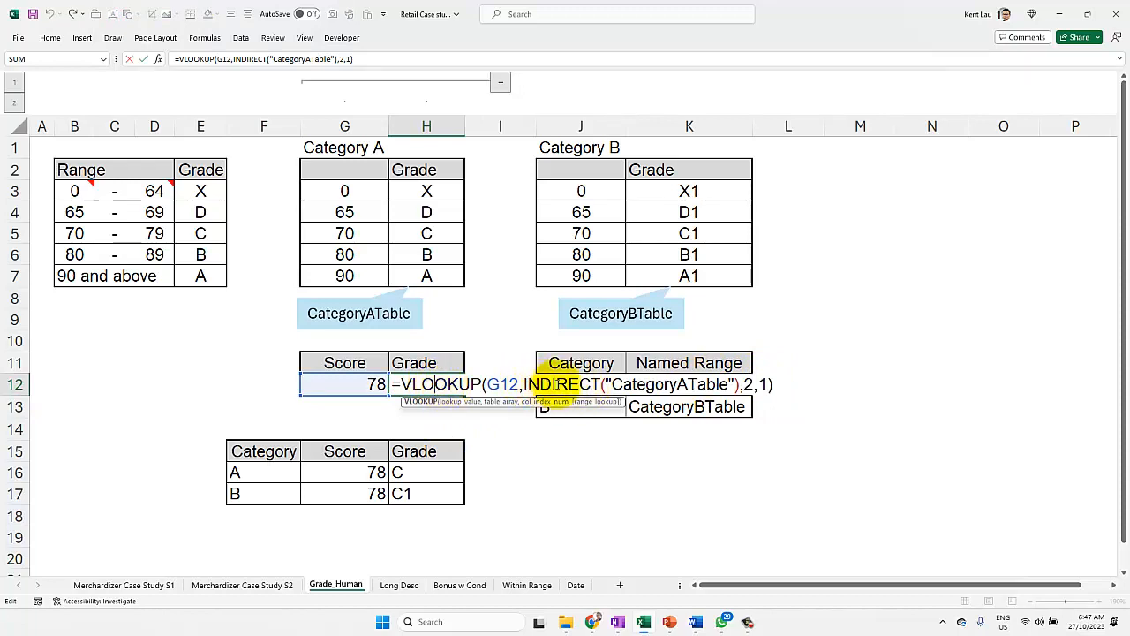
left_click_drag(610, 384, 733, 382)
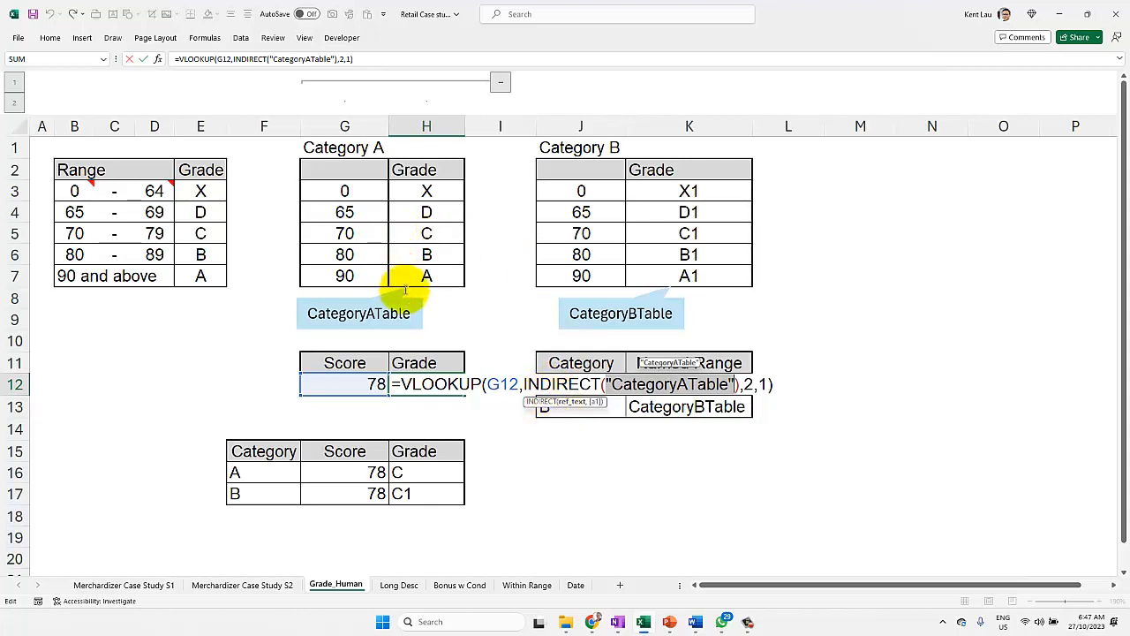
left_click(685, 383)
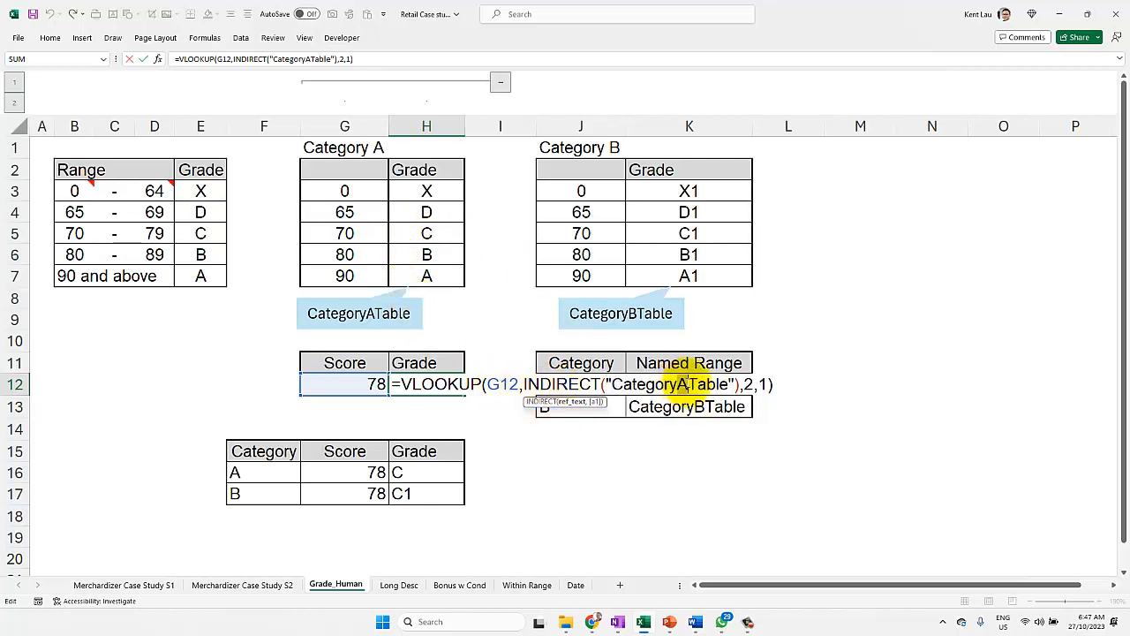
key("BackSpace")
type("B")
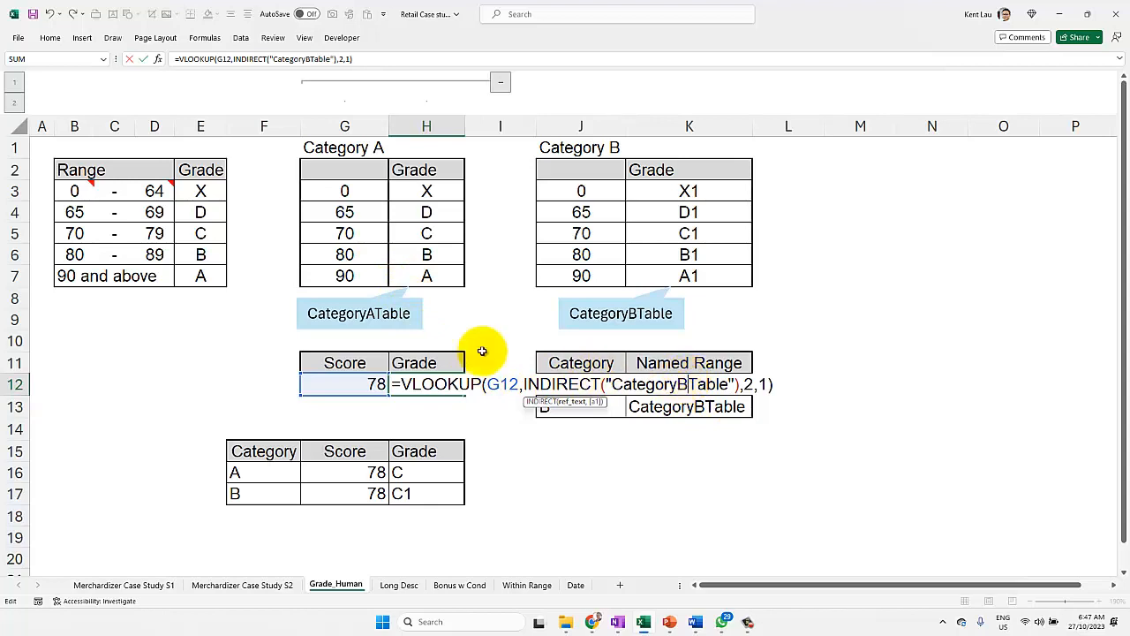
key("Return")
Step: Set the quoted range name inside INDIRECT in H12 back to "CategoryATable" and commit the formula
left_click(424, 386)
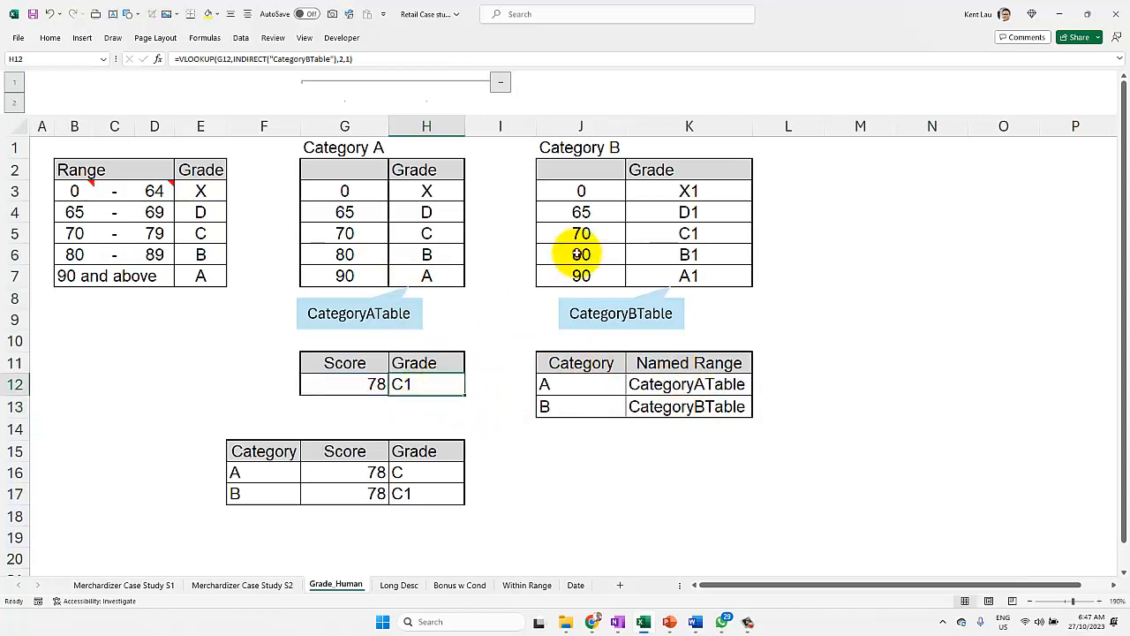
double_click(424, 385)
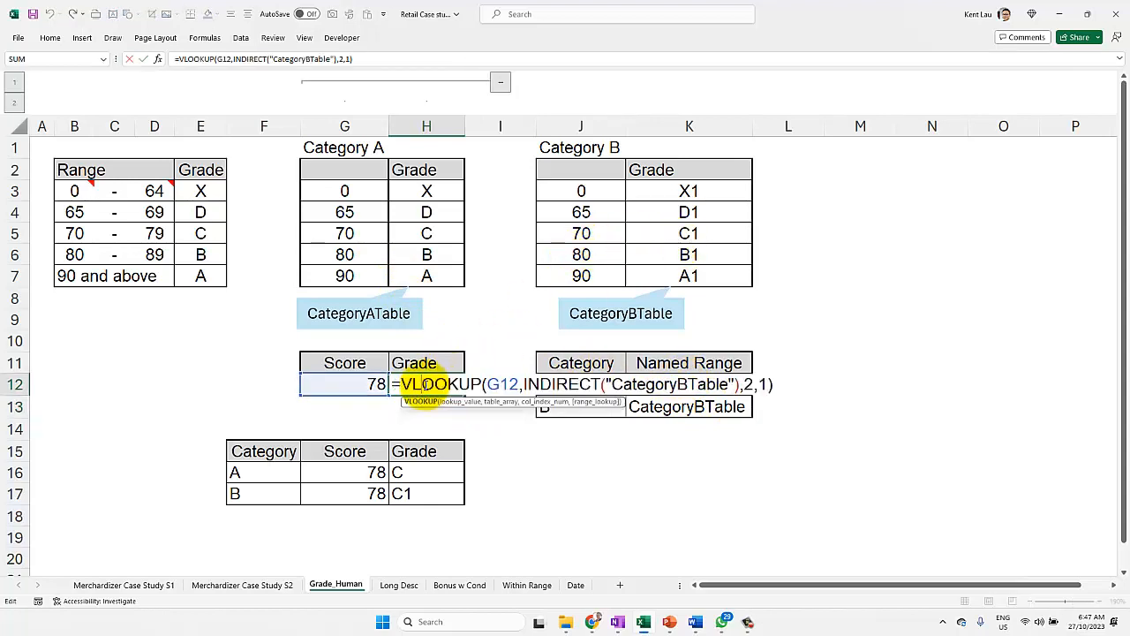
left_click_drag(524, 384, 607, 385)
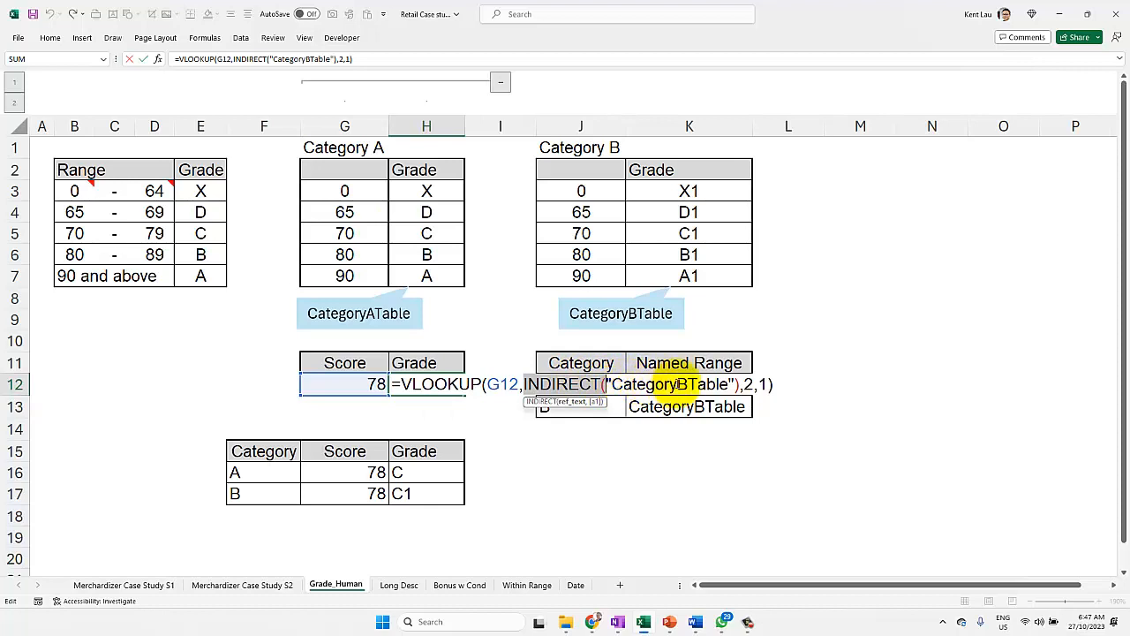
left_click(676, 384)
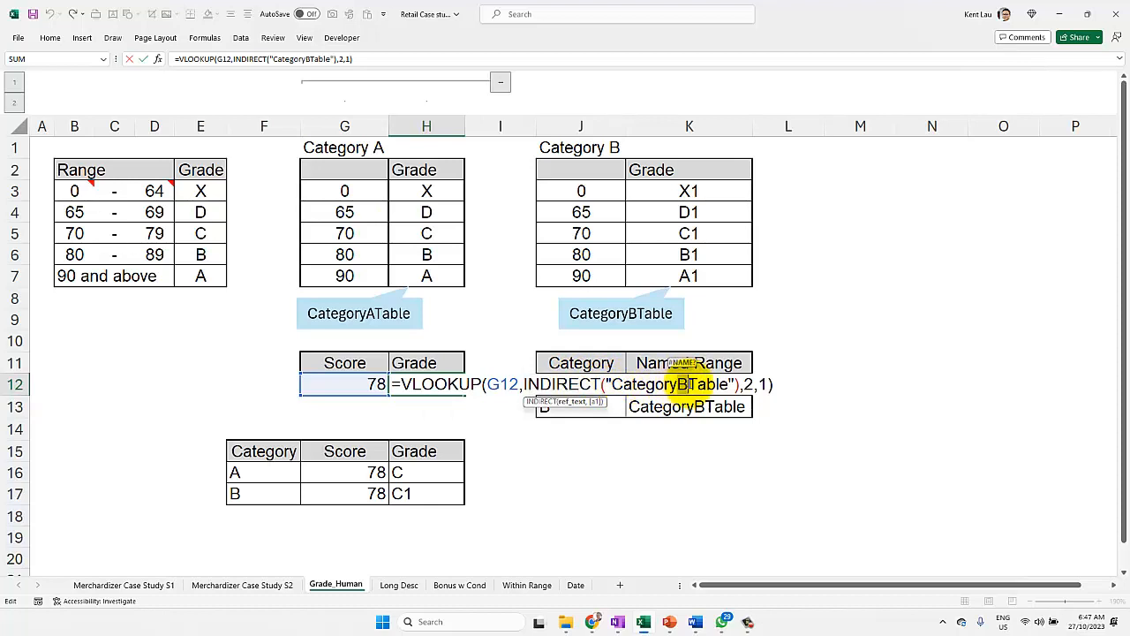
type("C")
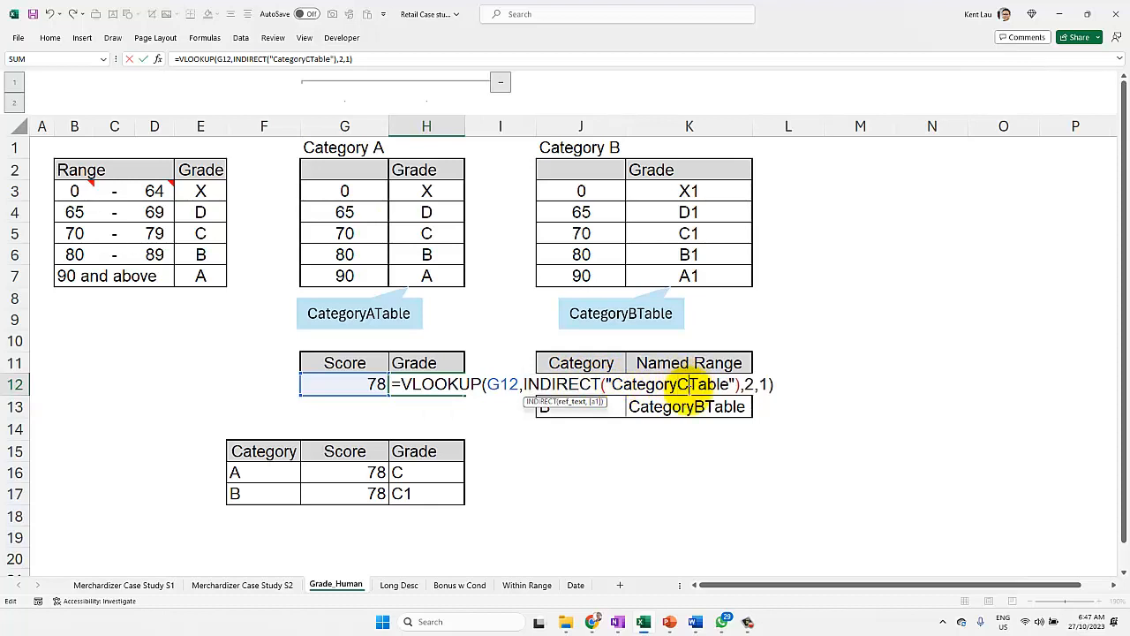
key("BackSpace")
type("A")
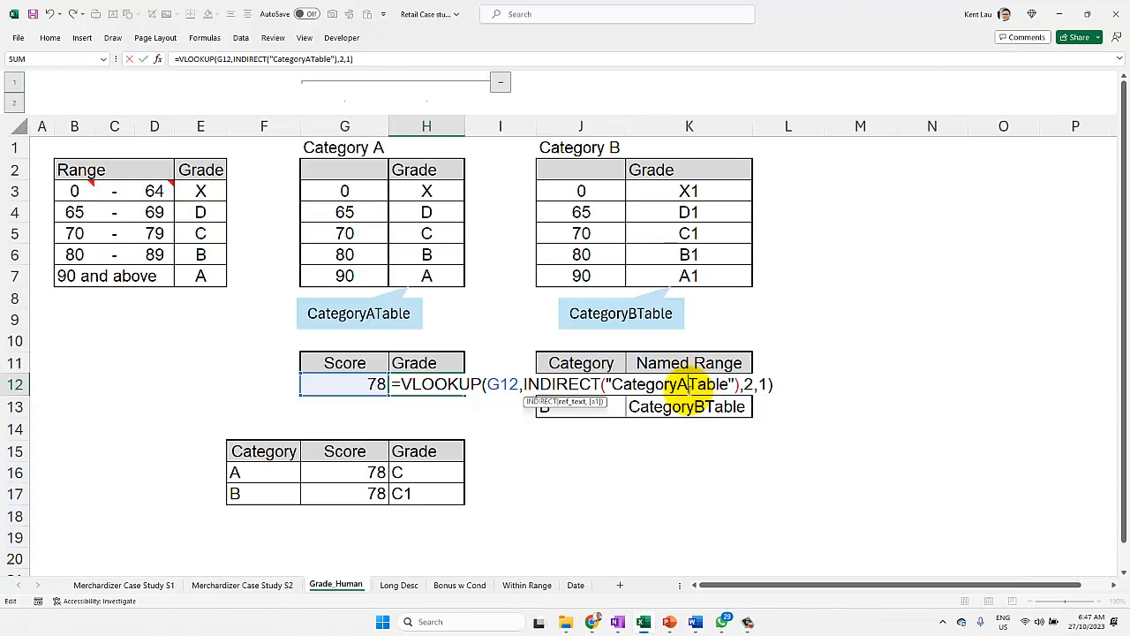
key("Return")
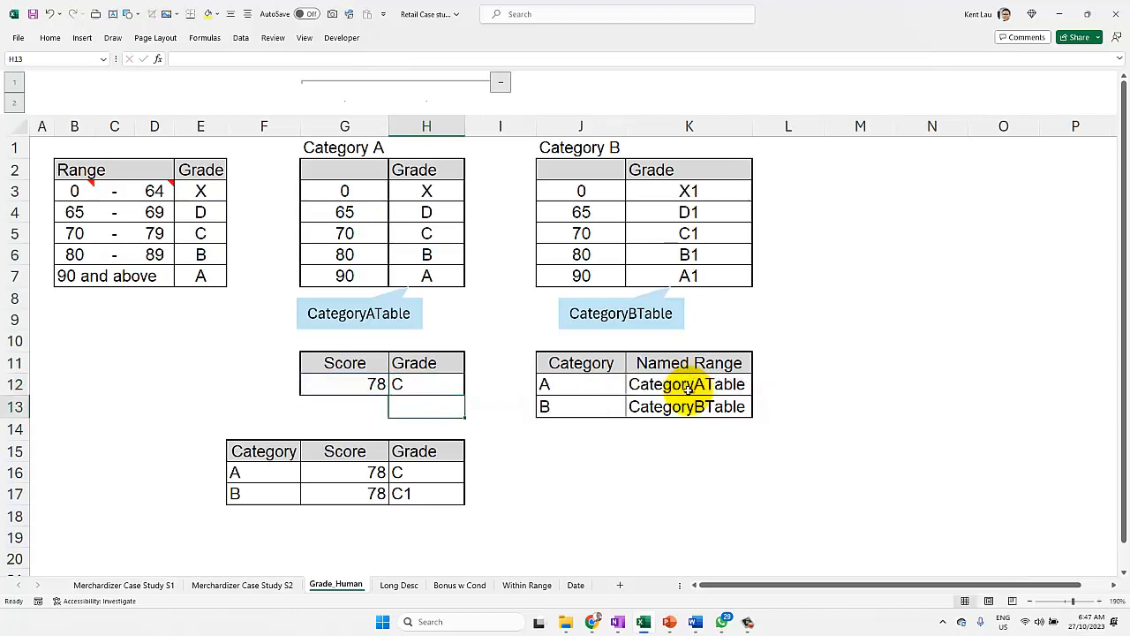
Step: Copy the formula text from H12 and paste it into a new text box just below the row 12 score and grade
left_click(416, 386)
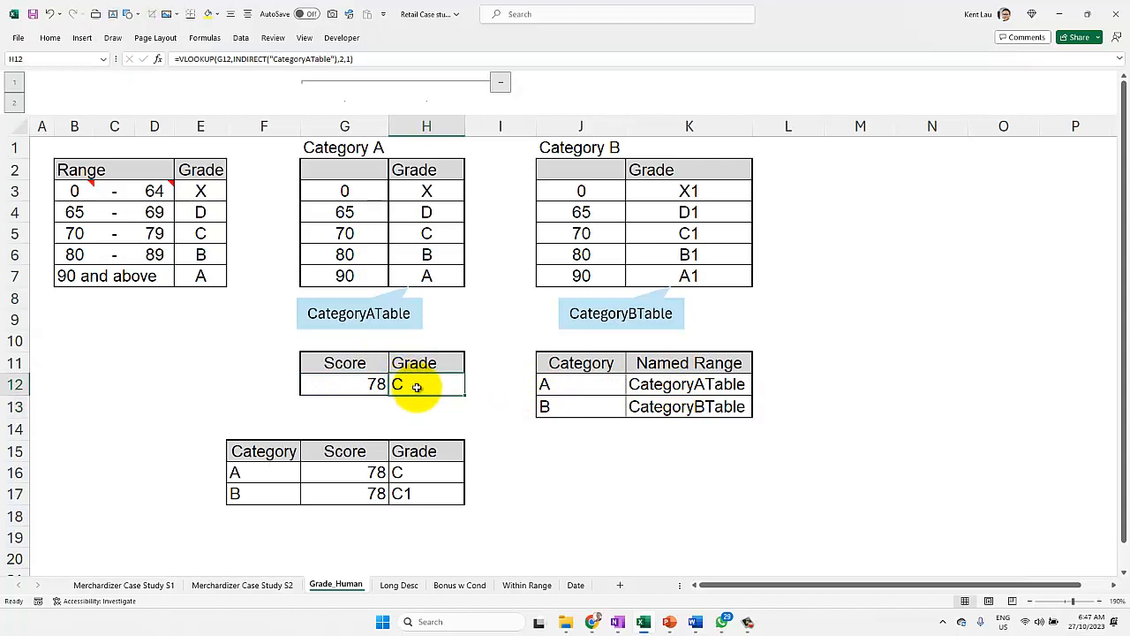
double_click(417, 381)
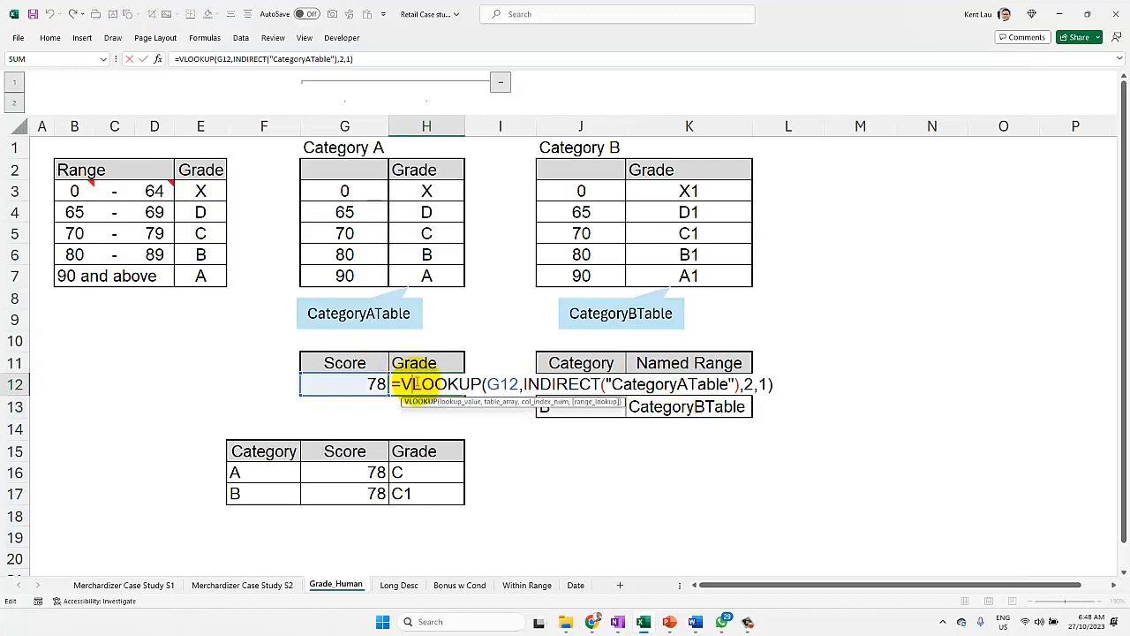
left_click_drag(389, 383, 944, 408)
key("ctrl+c")
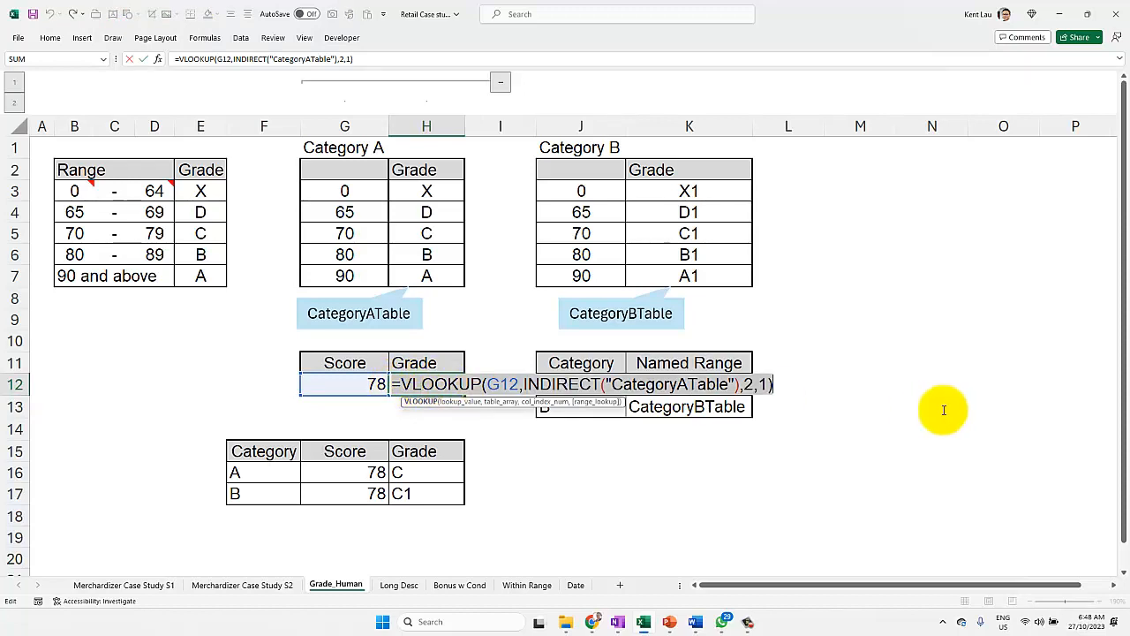
key("Return")
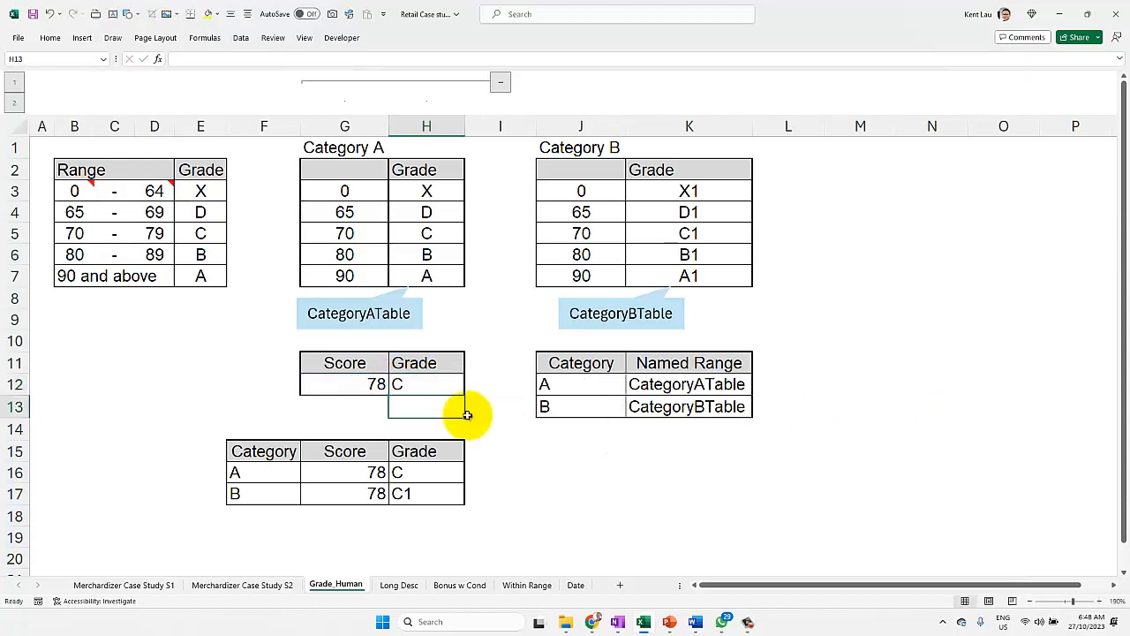
left_click(186, 378)
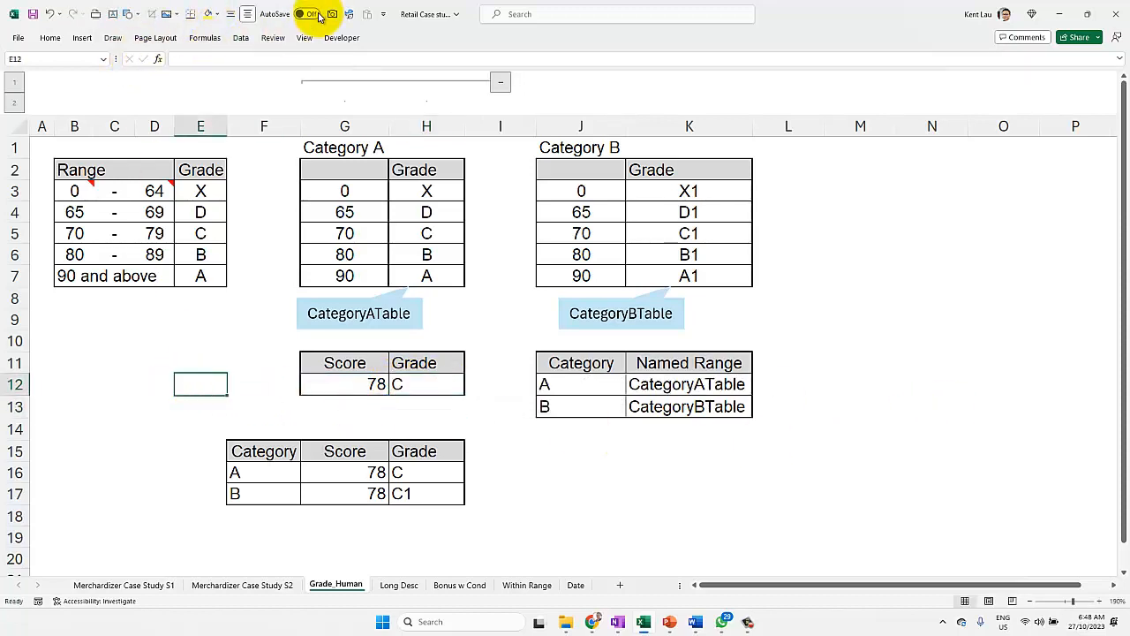
left_click(113, 13)
left_click(126, 412)
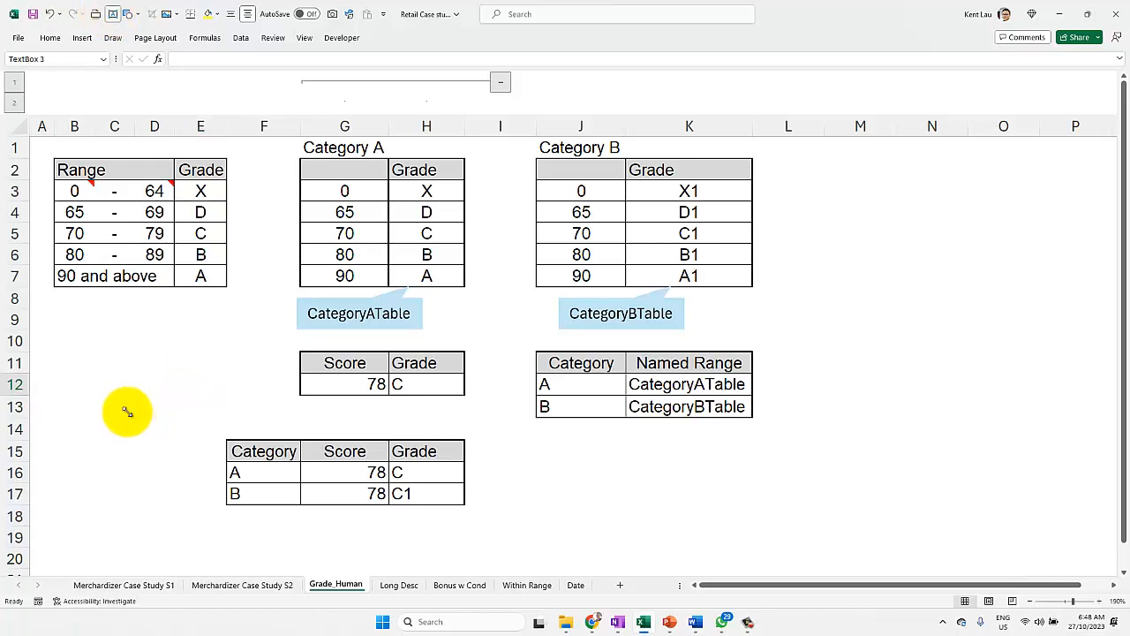
key("ctrl+v")
mouse_move(165, 411)
left_mouse_down()
mouse_move(184, 398)
mouse_move(170, 402)
left_mouse_up()
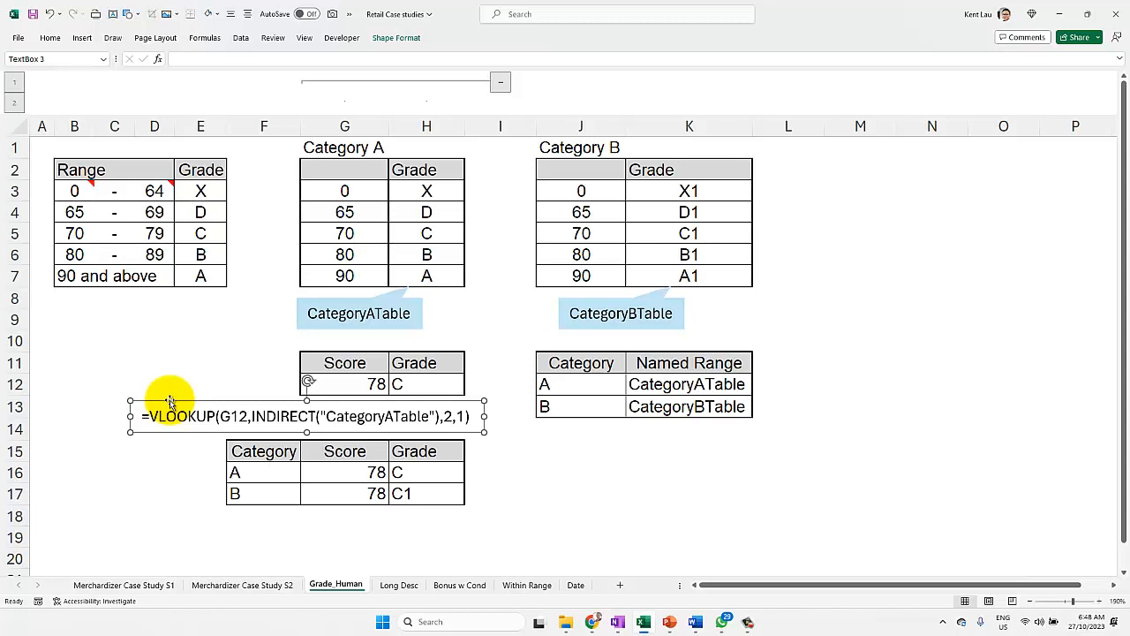
mouse_move(409, 415)
left_mouse_down()
mouse_move(308, 416)
mouse_move(419, 422)
left_mouse_up()
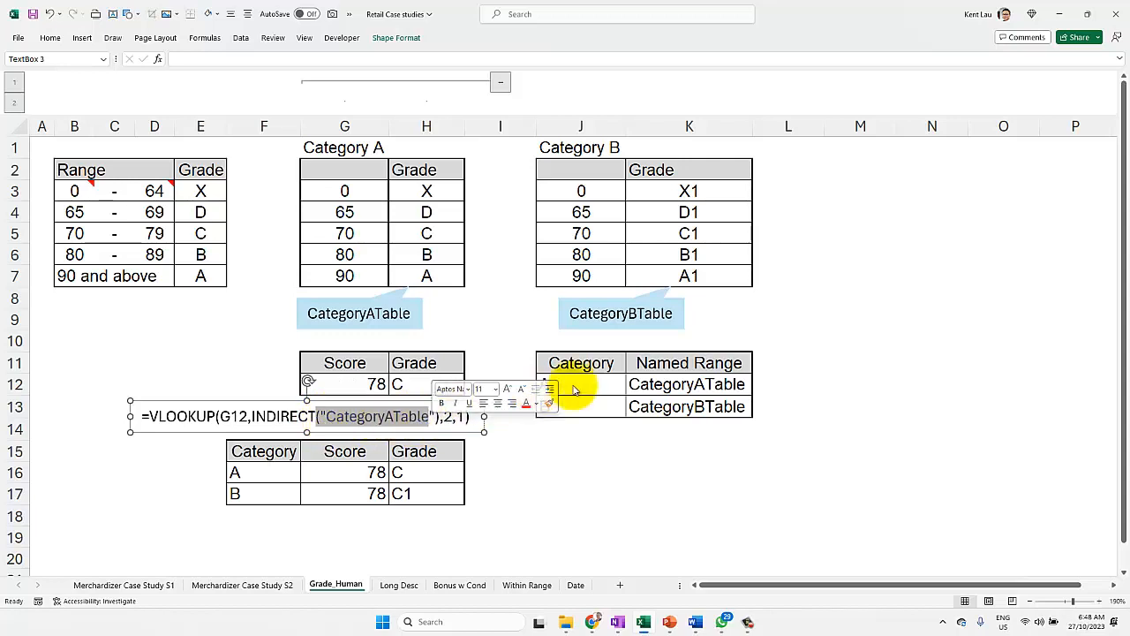
left_click(591, 365)
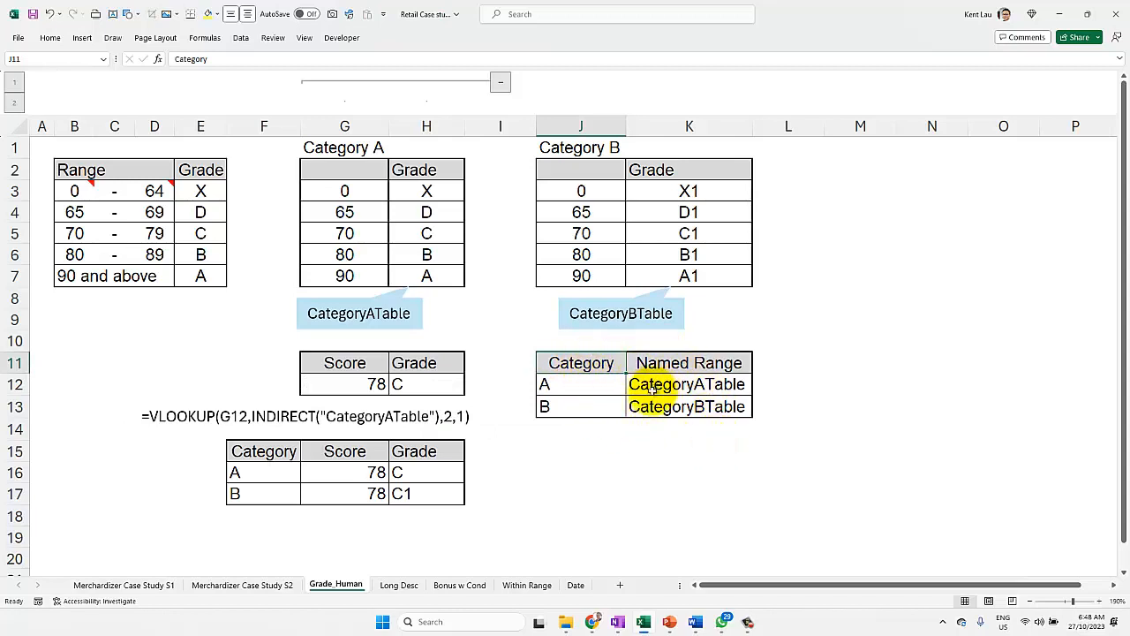
left_click(595, 436)
left_click(594, 449)
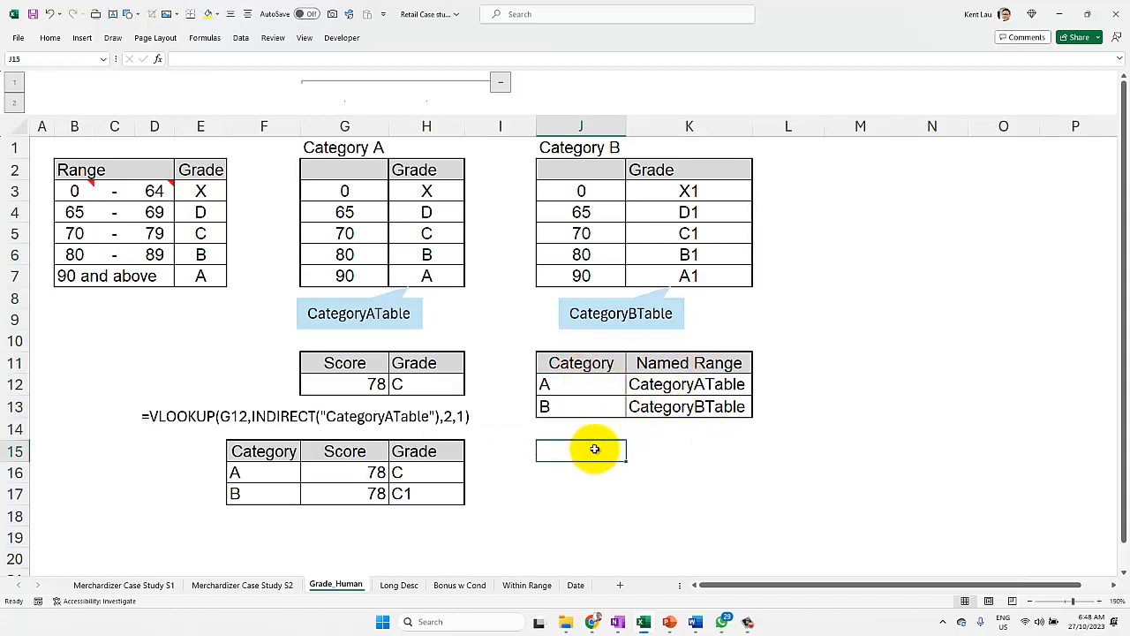
type("=vl")
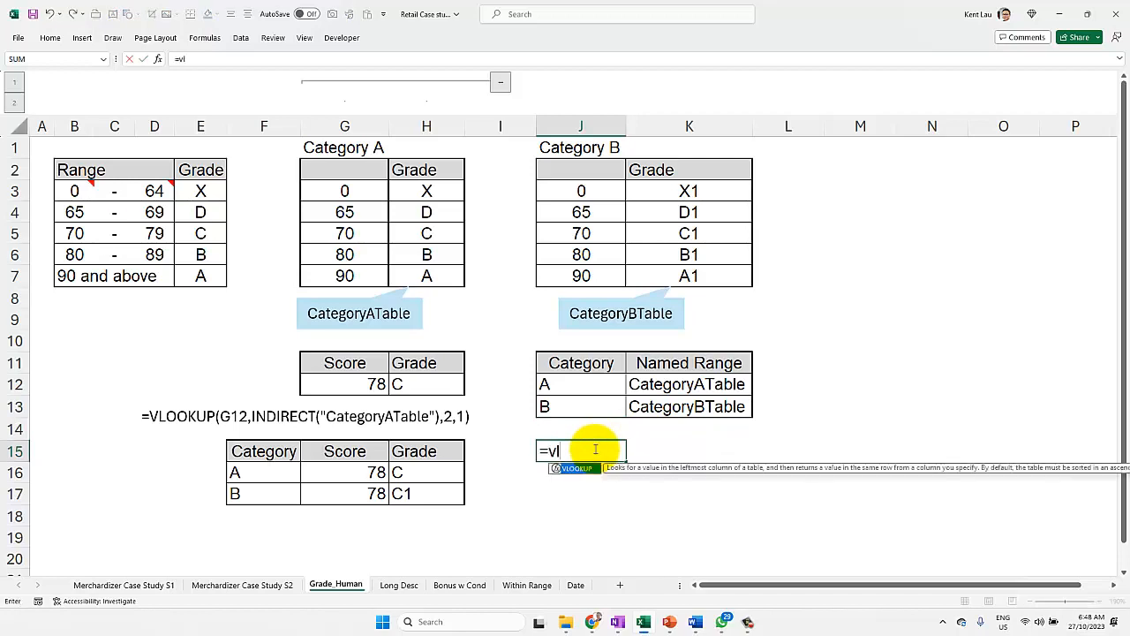
key("Tab")
key("Escape")
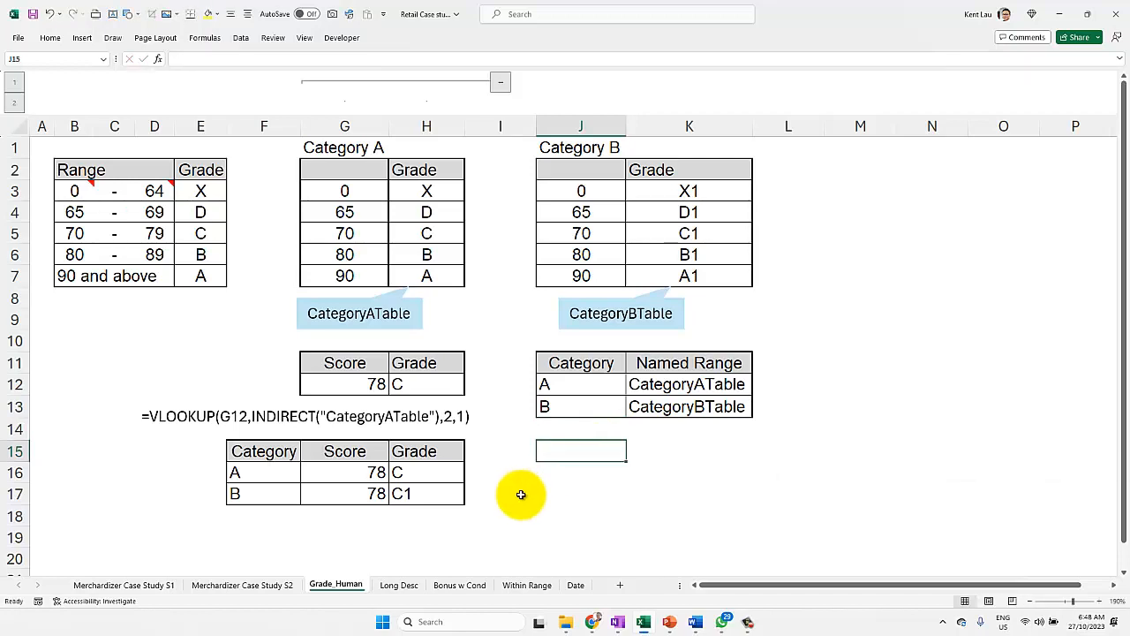
Step: Enter =VLOOKUP(F16,$J$12:$K$13,2,0) in I16 to look up the named range for the category in F16
left_click(516, 473)
type("=vl")
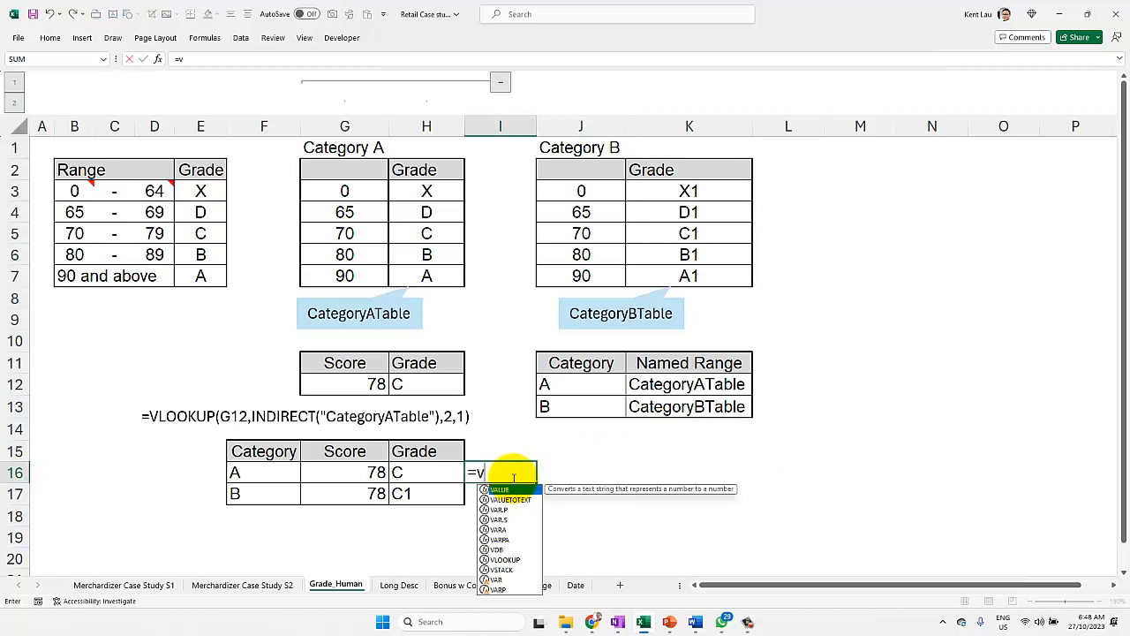
key("Tab")
left_click(288, 474)
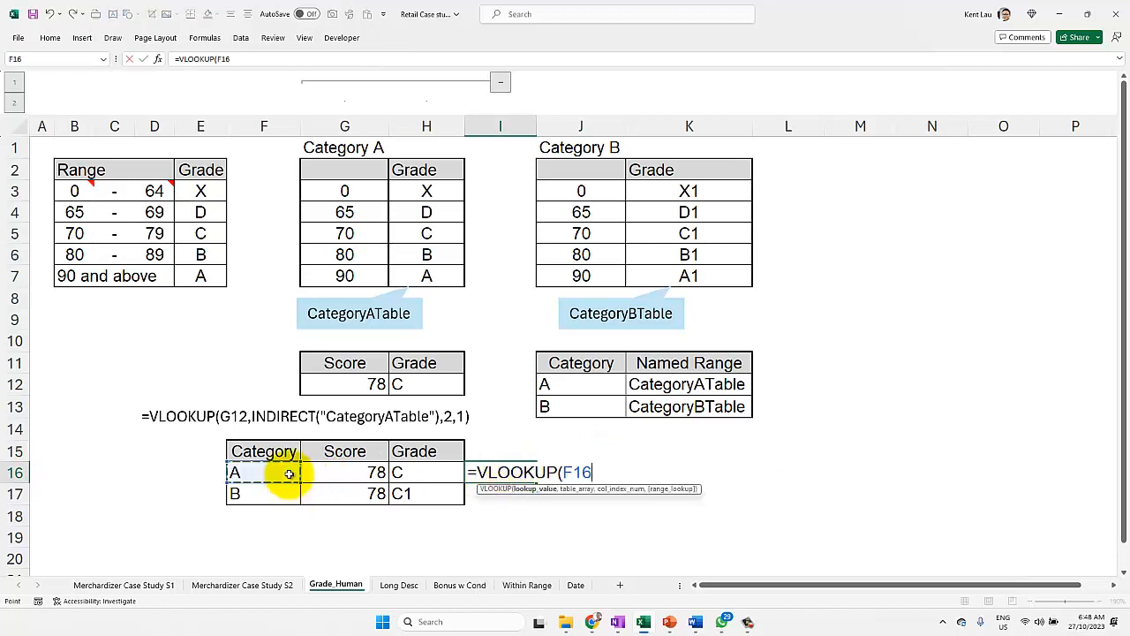
type(",")
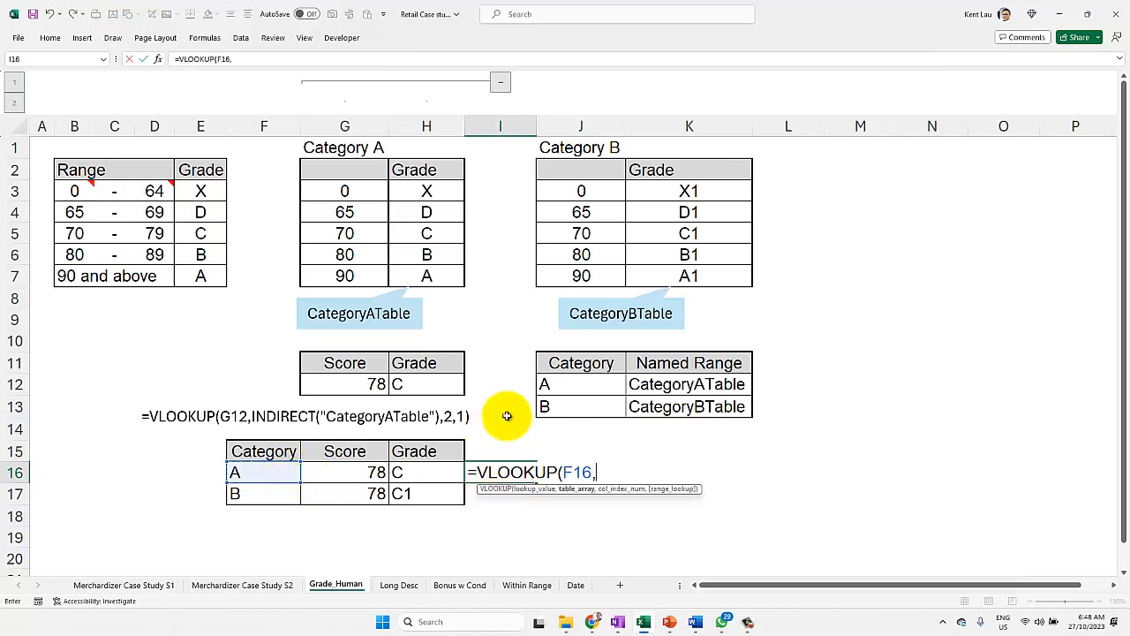
left_click_drag(565, 384, 697, 412)
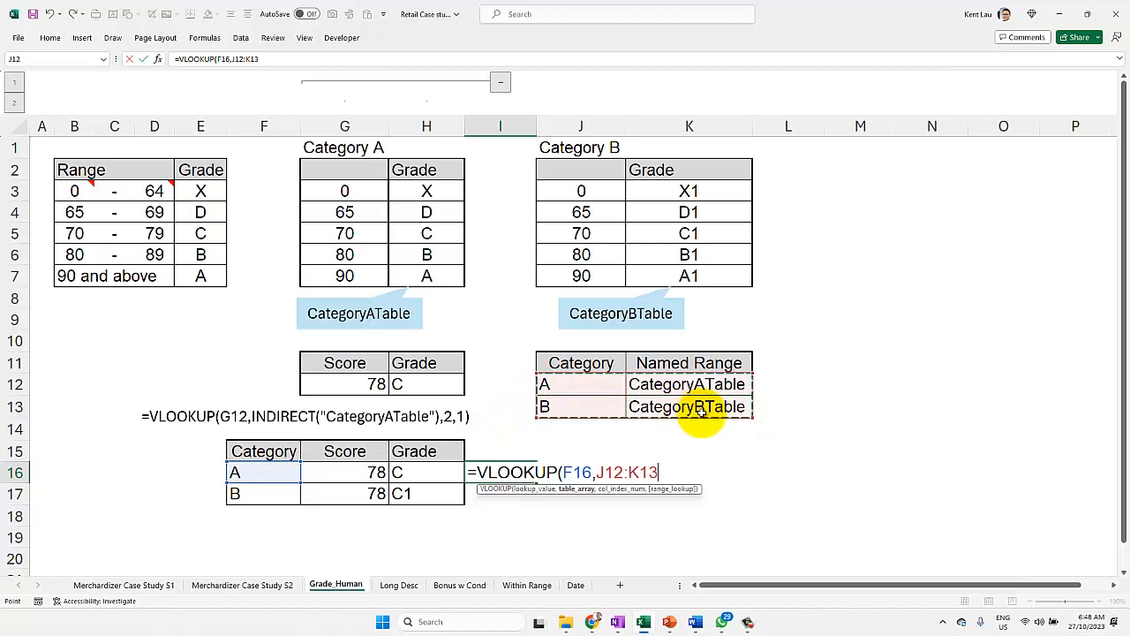
key("F4")
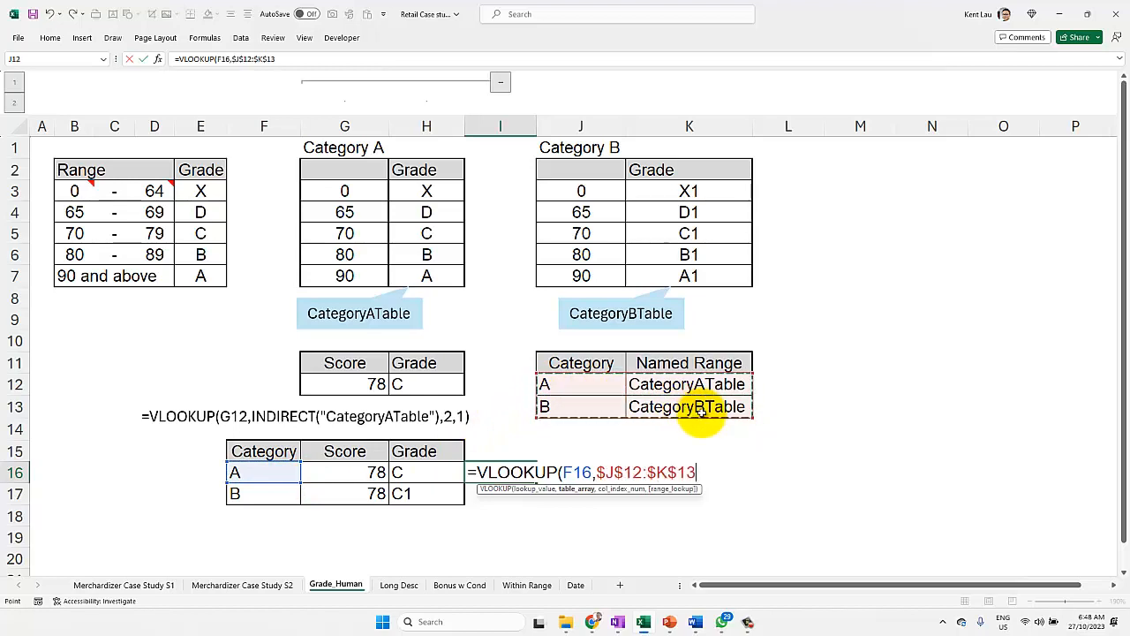
type(",")
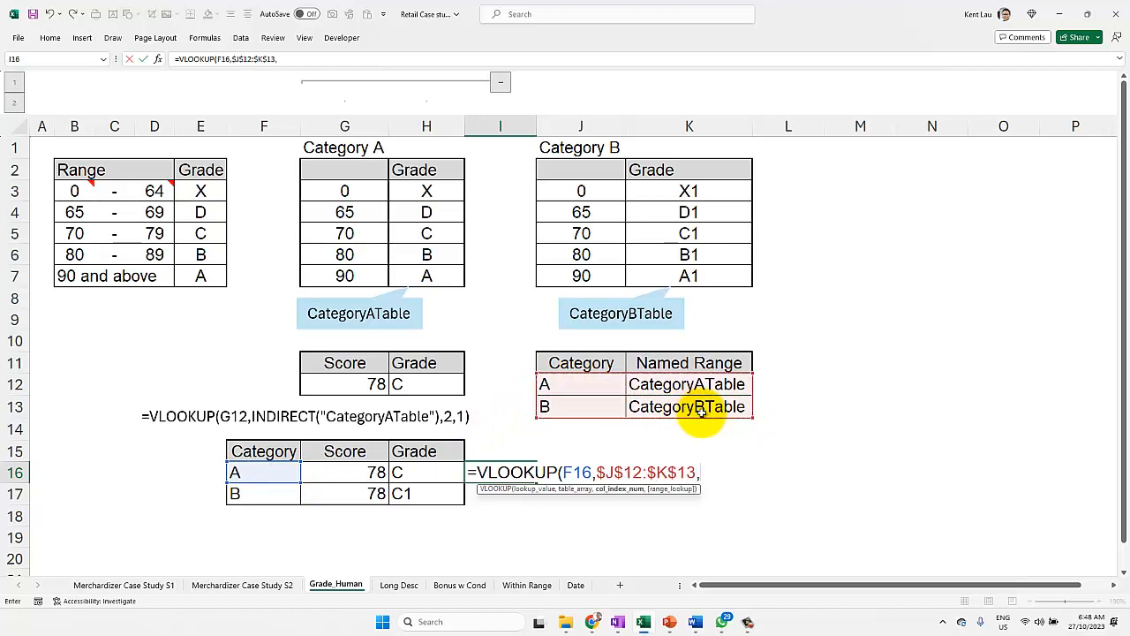
type("2,")
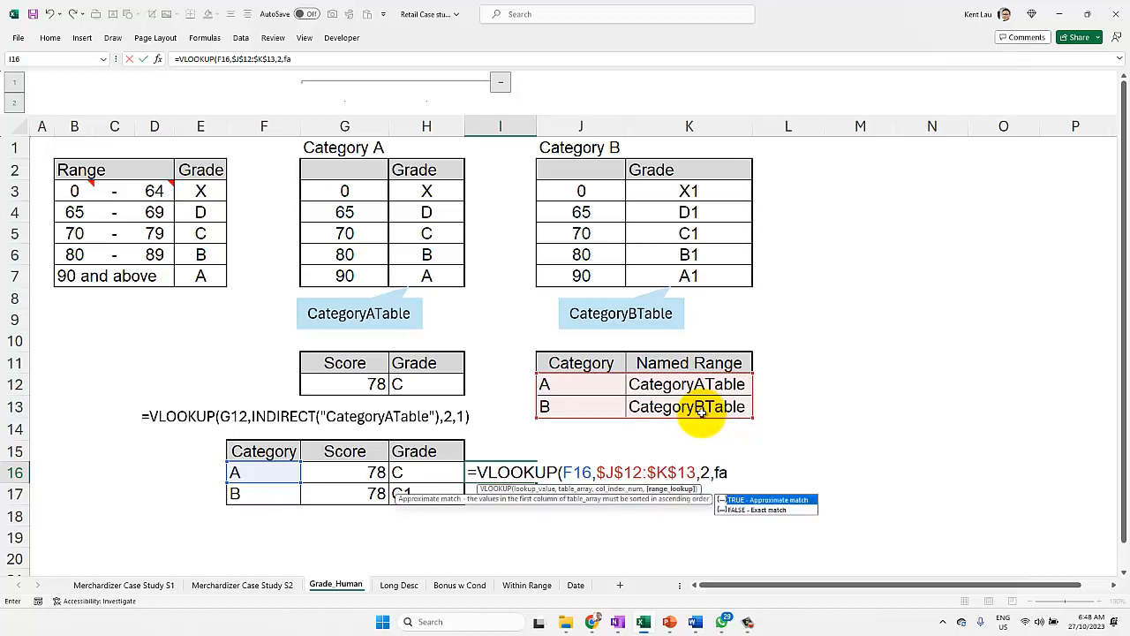
type("fa")
key("BackSpace")
type("0")
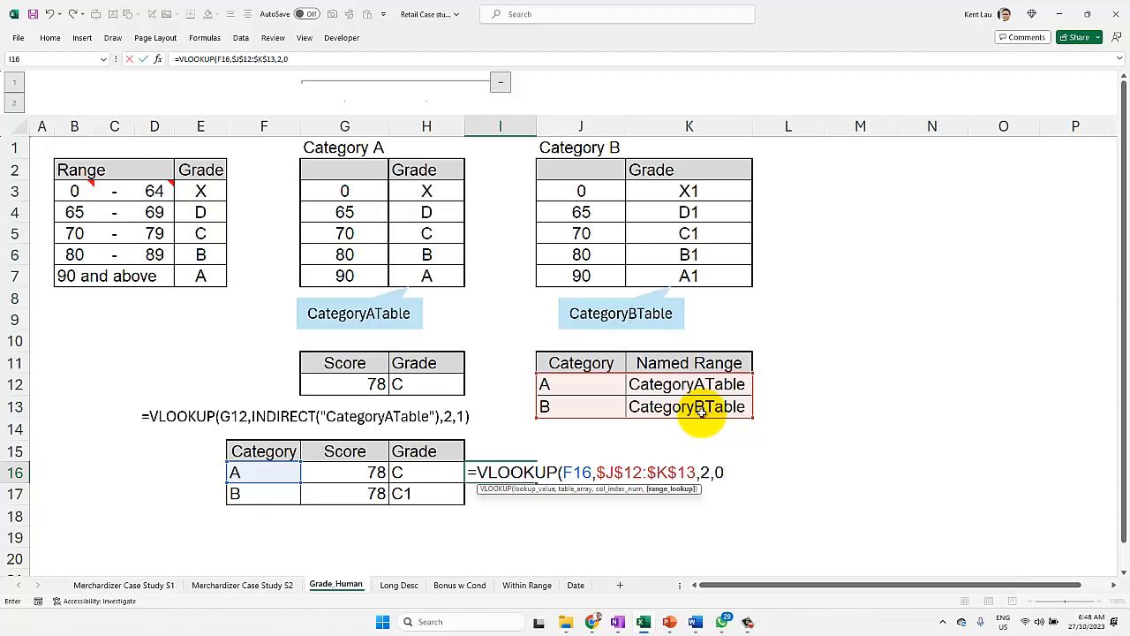
type(")")
key("Return")
key("Up")
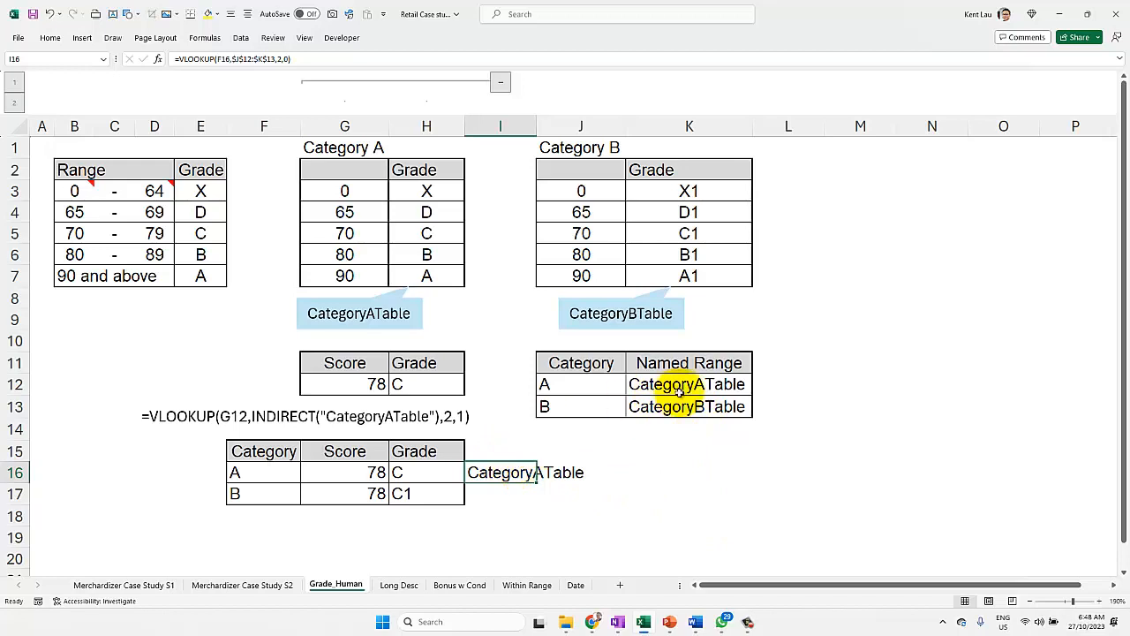
Step: Preview the value of the VLOOKUP expression in I16, excluding its equals sign
double_click(491, 474)
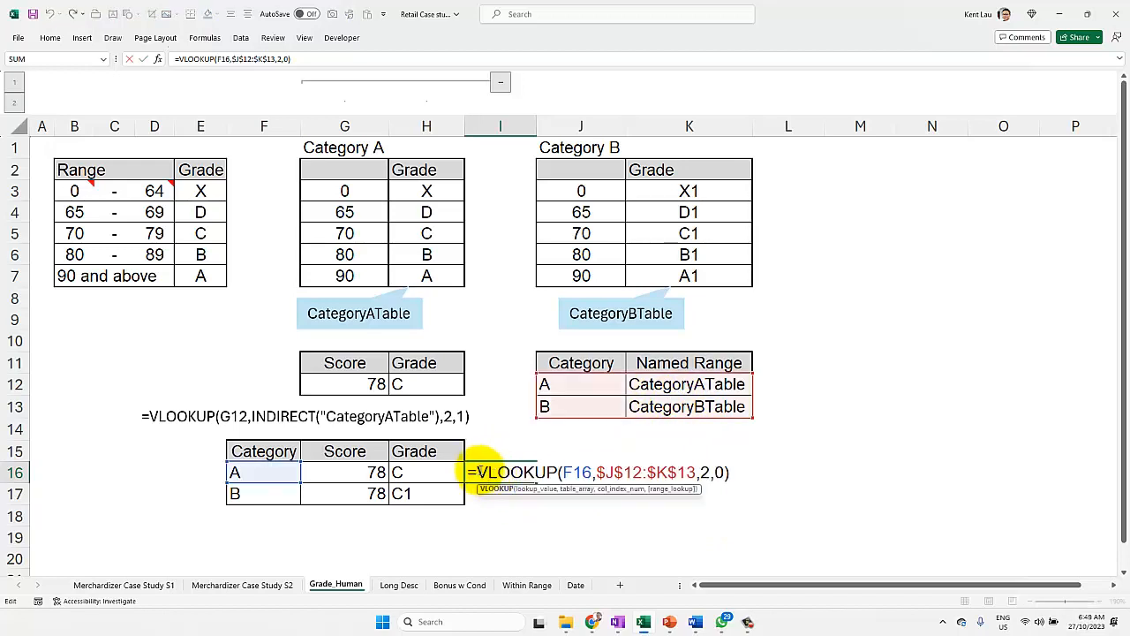
left_click_drag(477, 473, 775, 477)
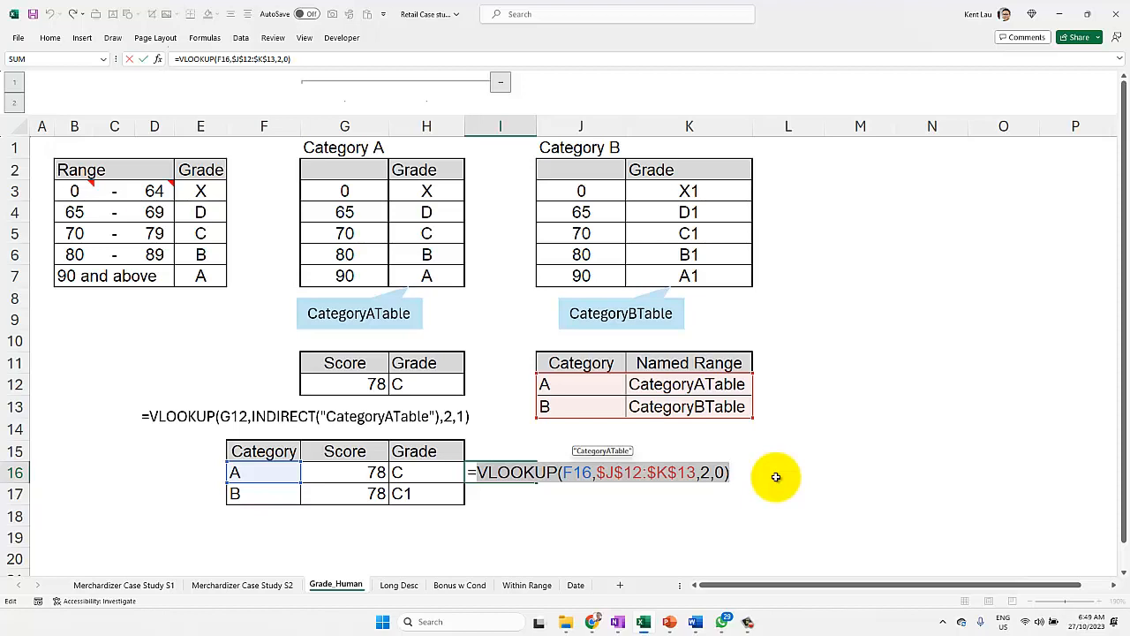
key("Return")
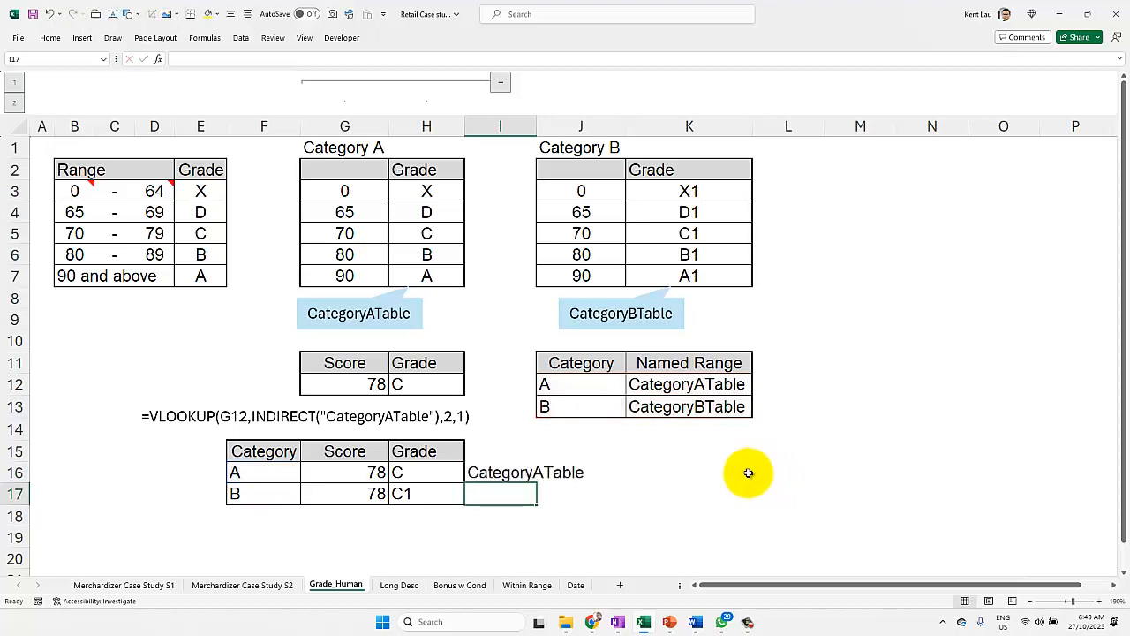
Step: Compare the INDIRECT formula in H12 with the category lookup in I16, and check the range name assigned to G3:H7
left_click(414, 384)
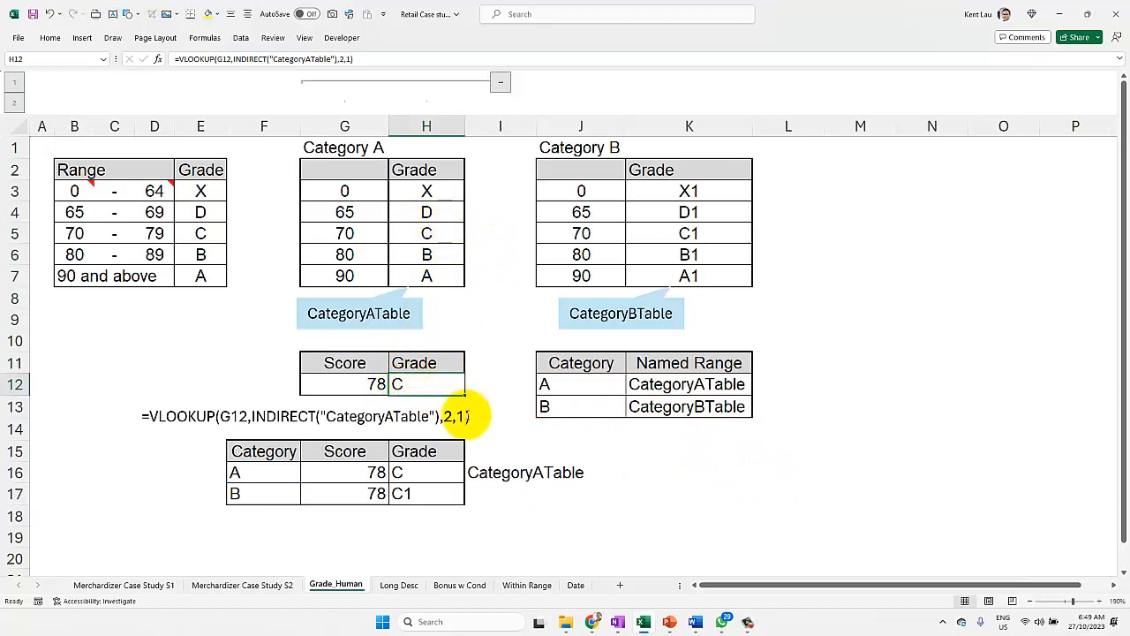
left_click(490, 474)
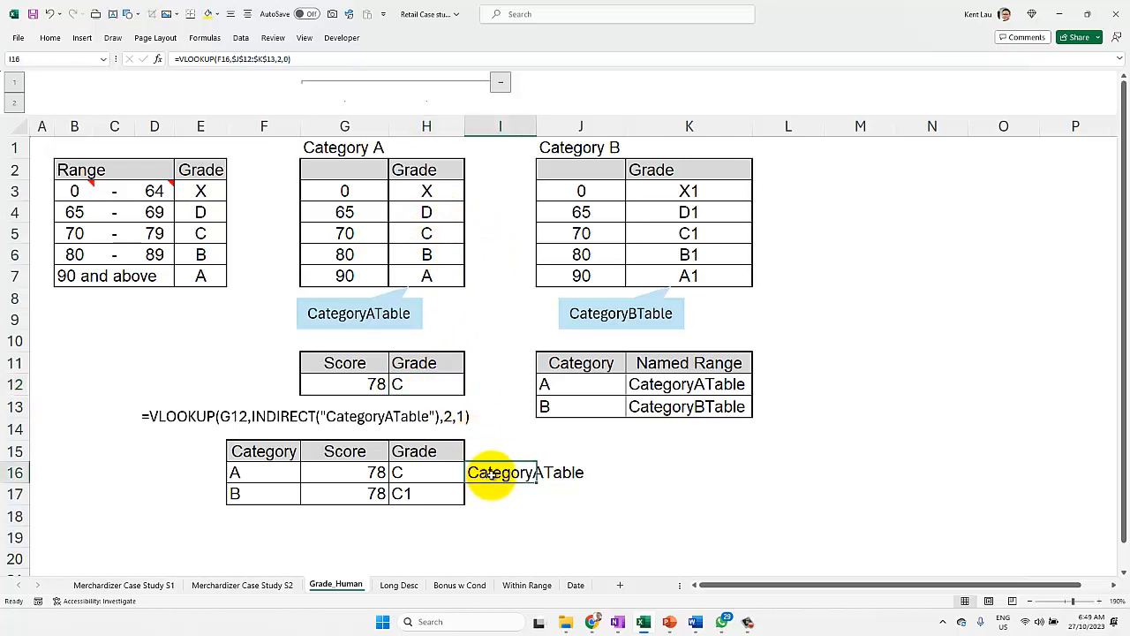
double_click(491, 473)
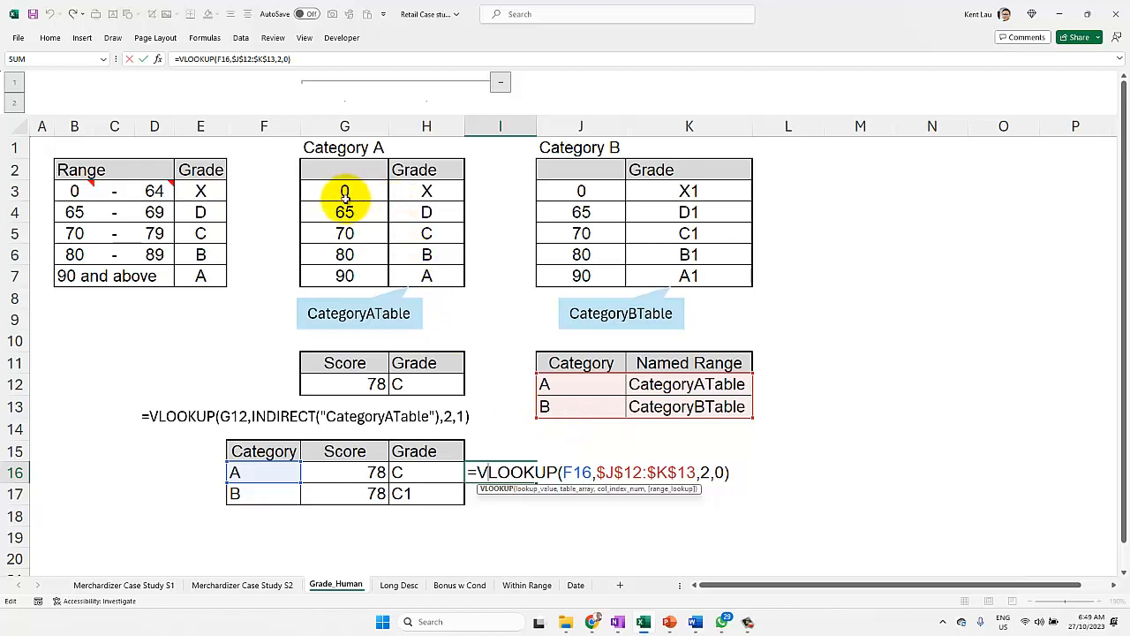
key("Return")
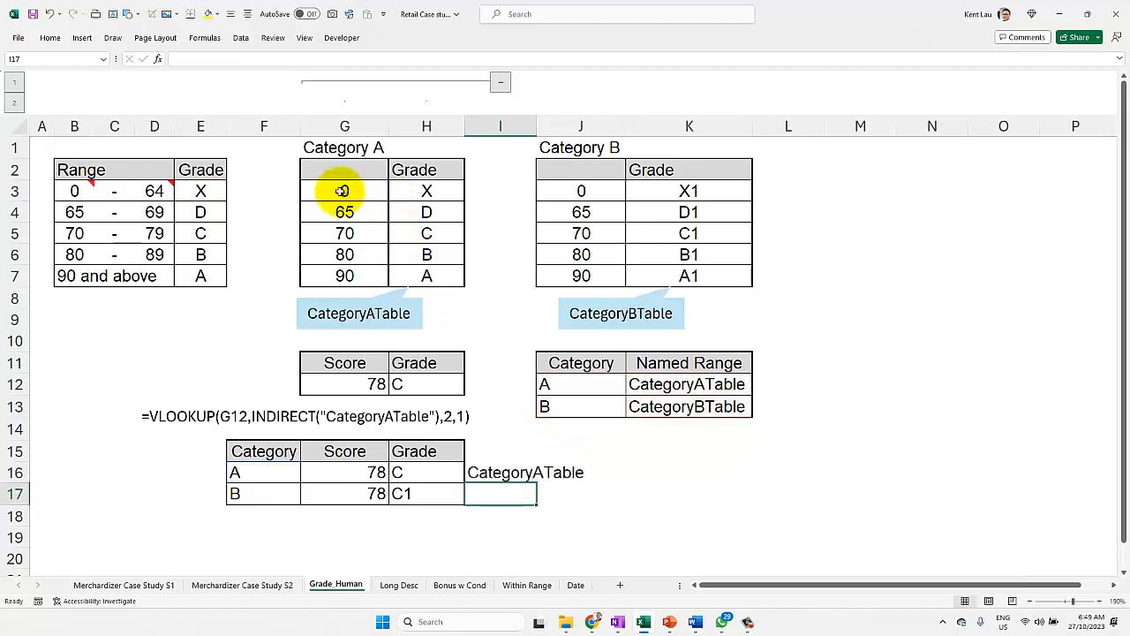
left_click_drag(344, 192, 422, 269)
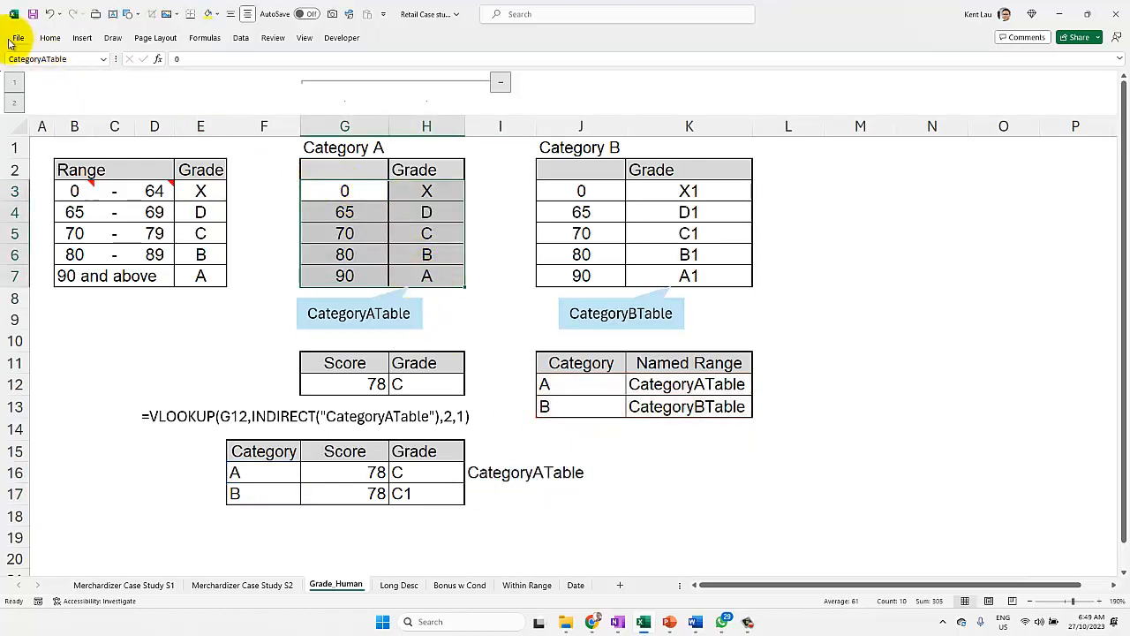
left_click(477, 472)
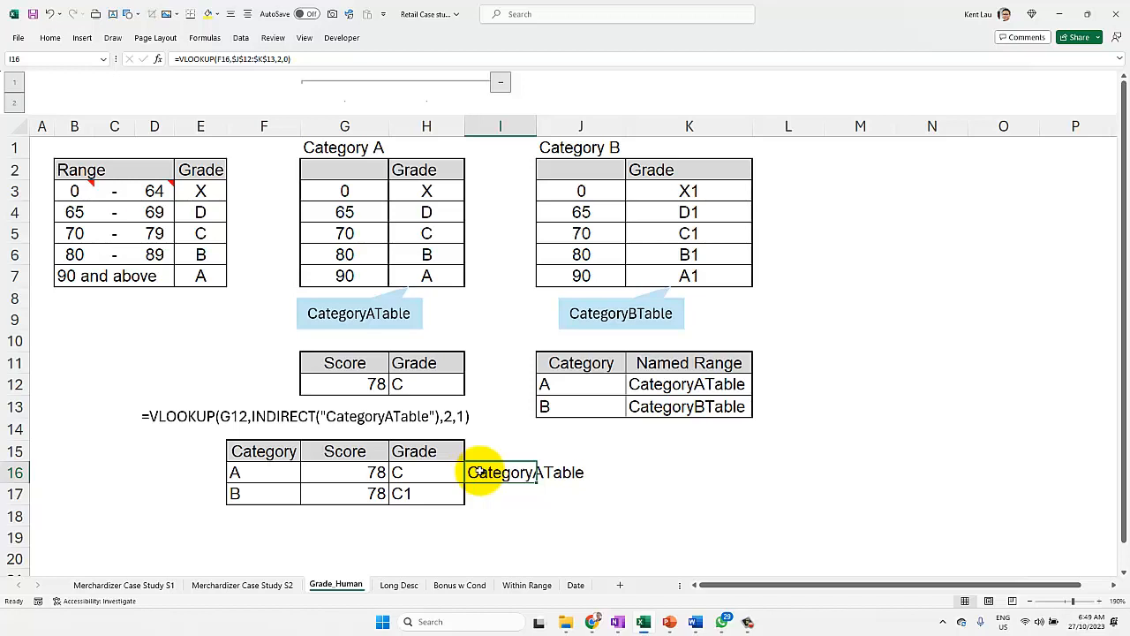
double_click(476, 472)
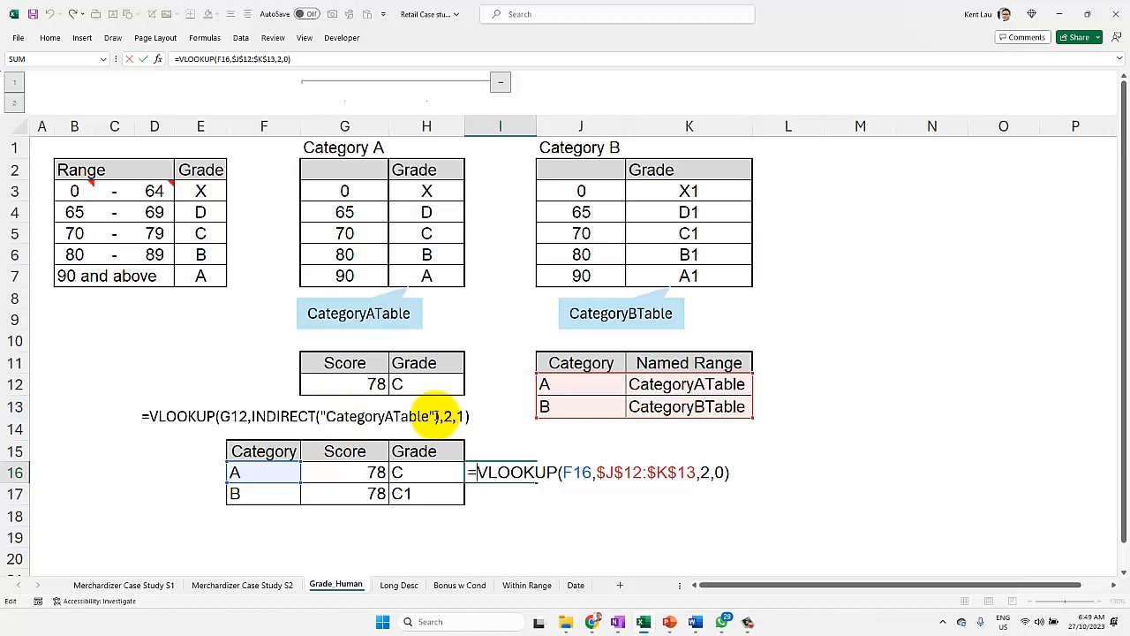
key("Return")
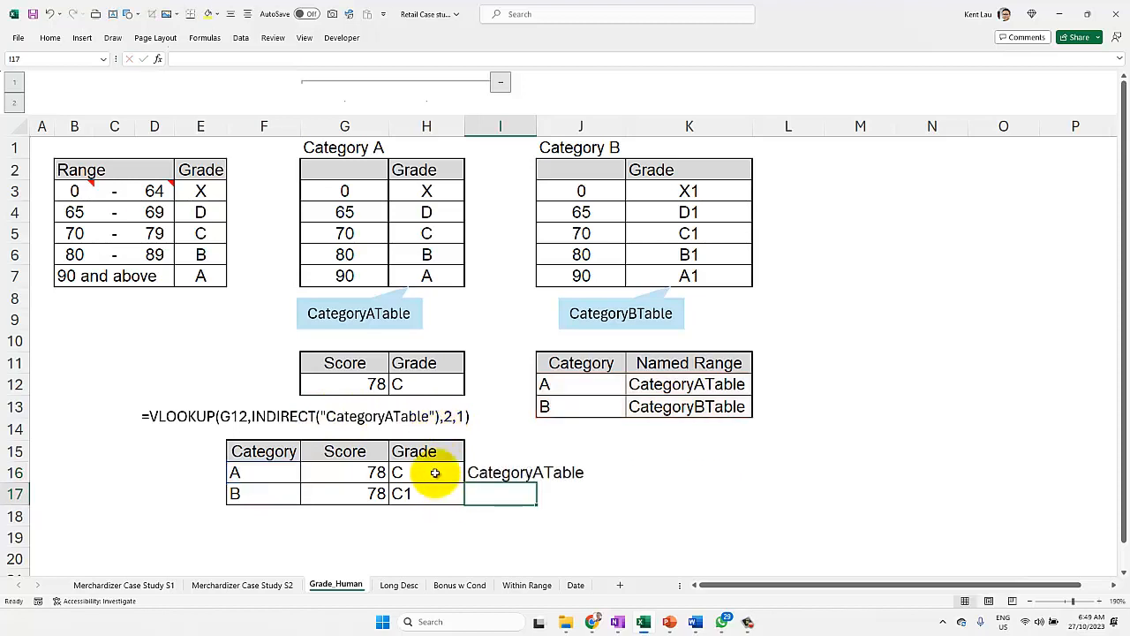
double_click(476, 472)
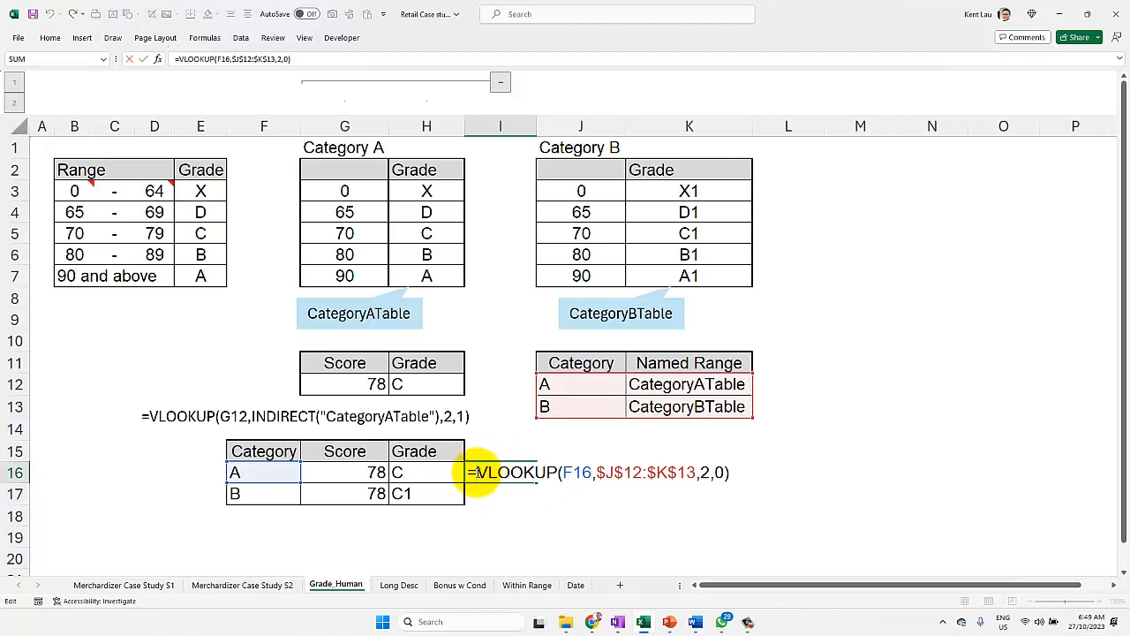
key("Escape")
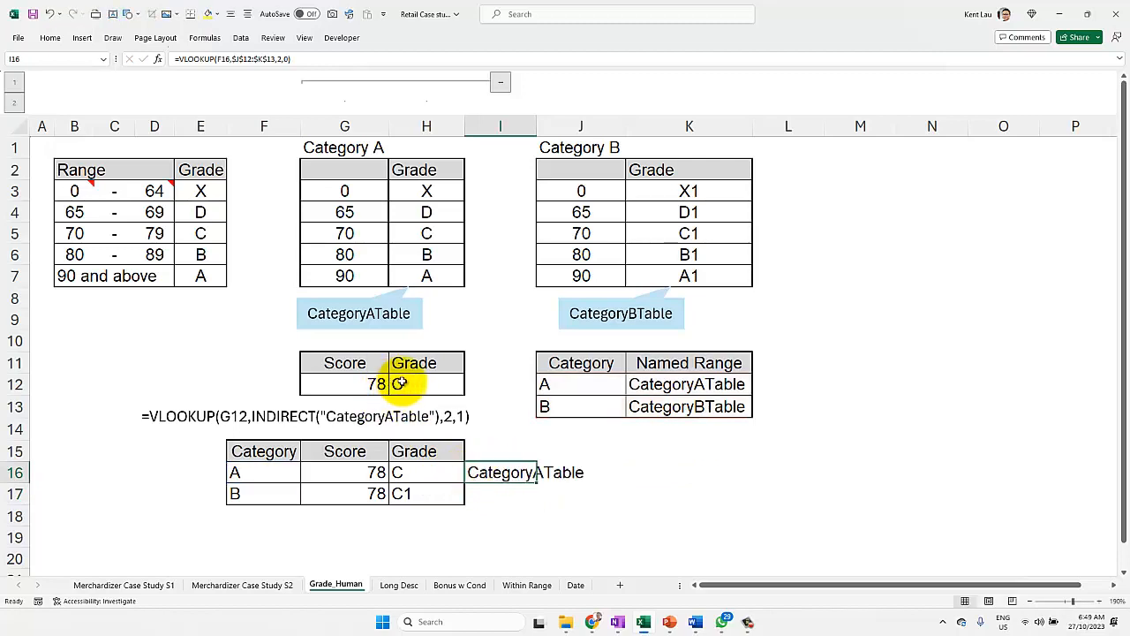
left_click(429, 383)
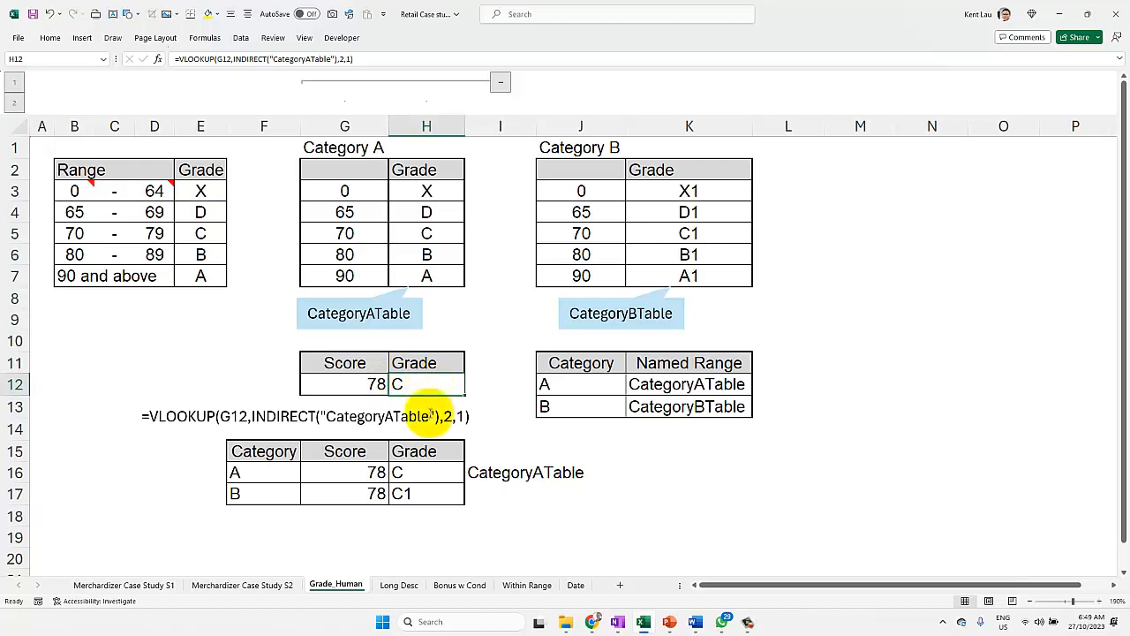
Step: Replace the nested VLOOKUP inside INDIRECT in H16 with the quoted range name "CategoryATable"
left_click(421, 474)
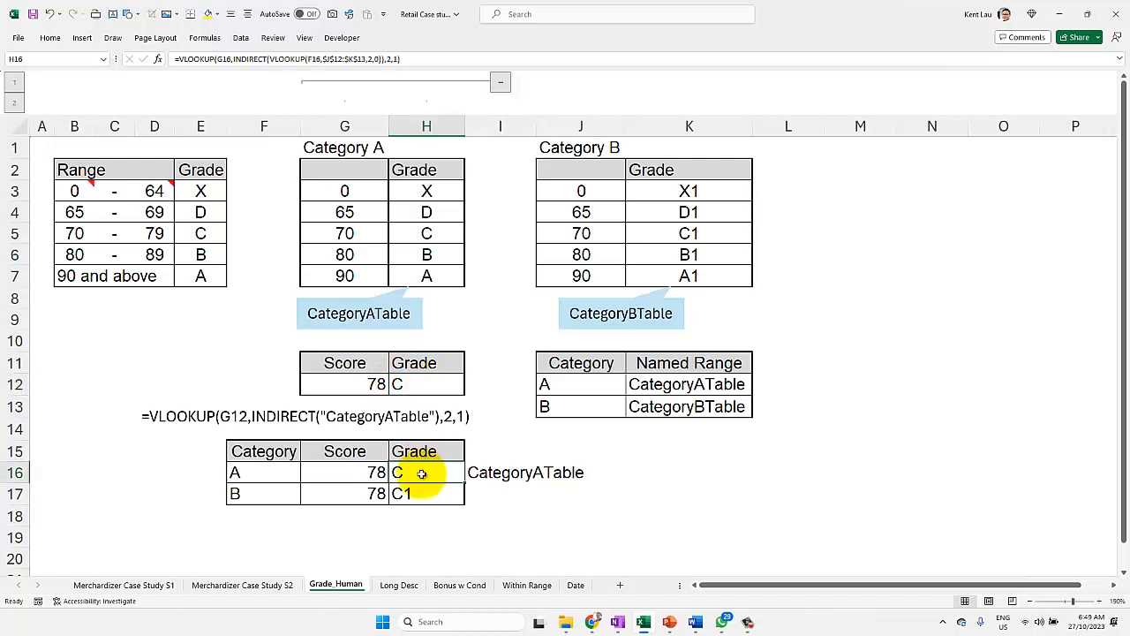
double_click(421, 474)
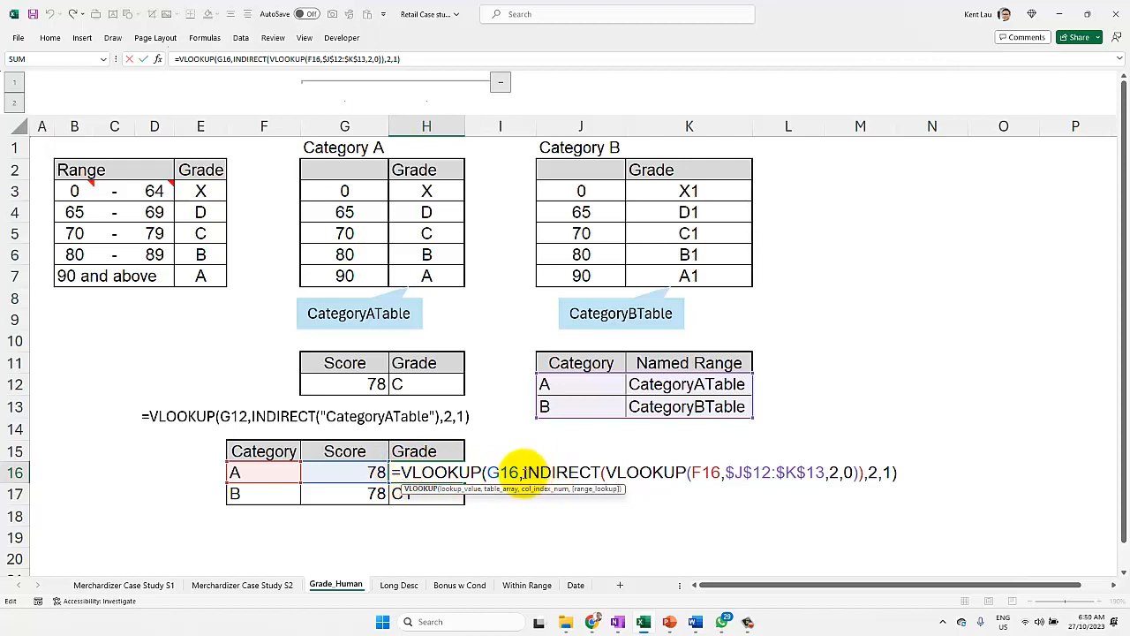
left_click_drag(524, 473, 607, 481)
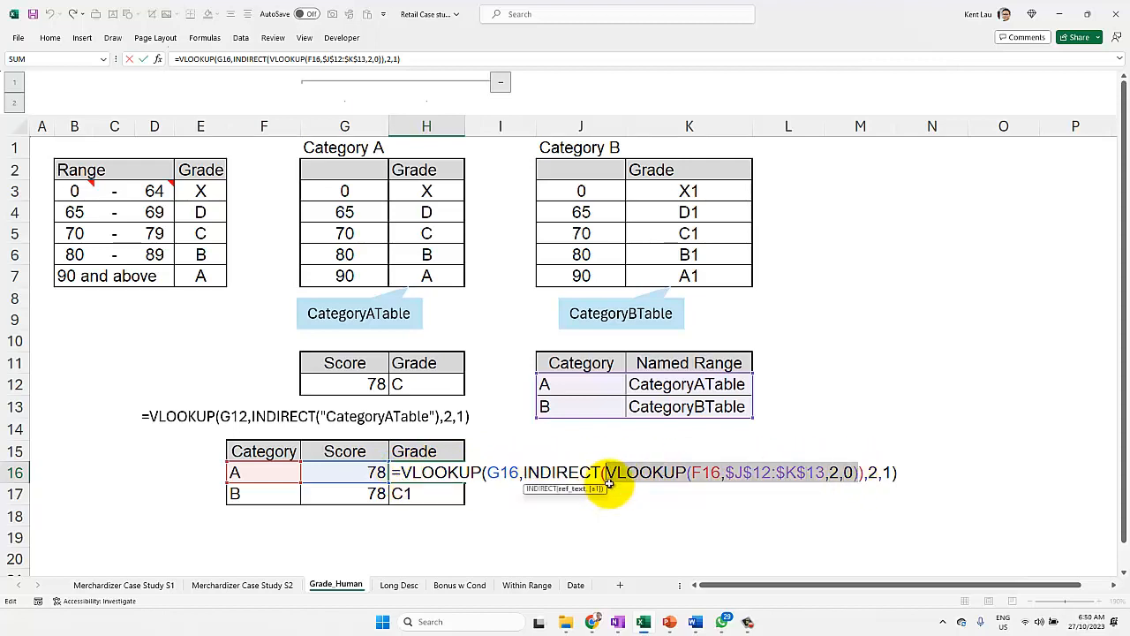
key("BackSpace")
type("\"\"")
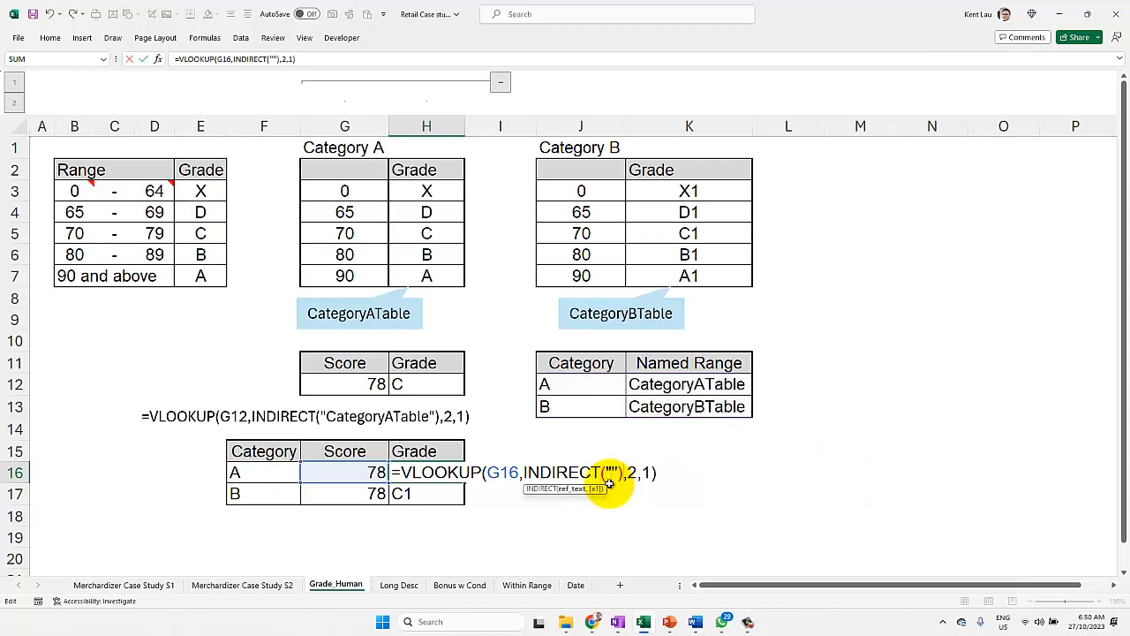
type("Ca")
type("tegoryAT")
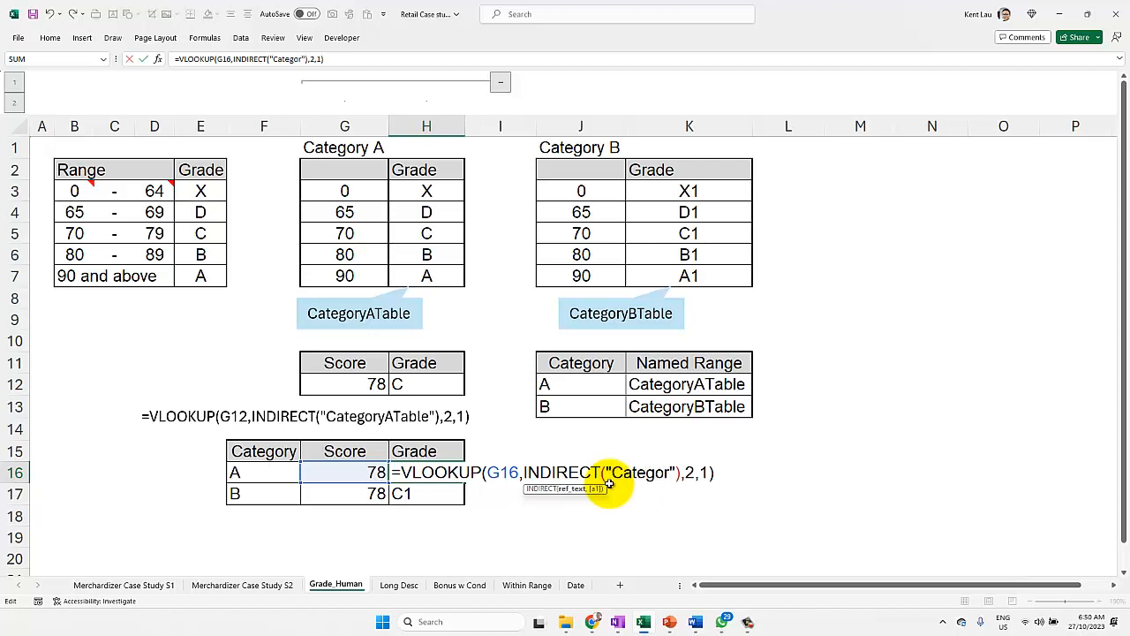
type("able")
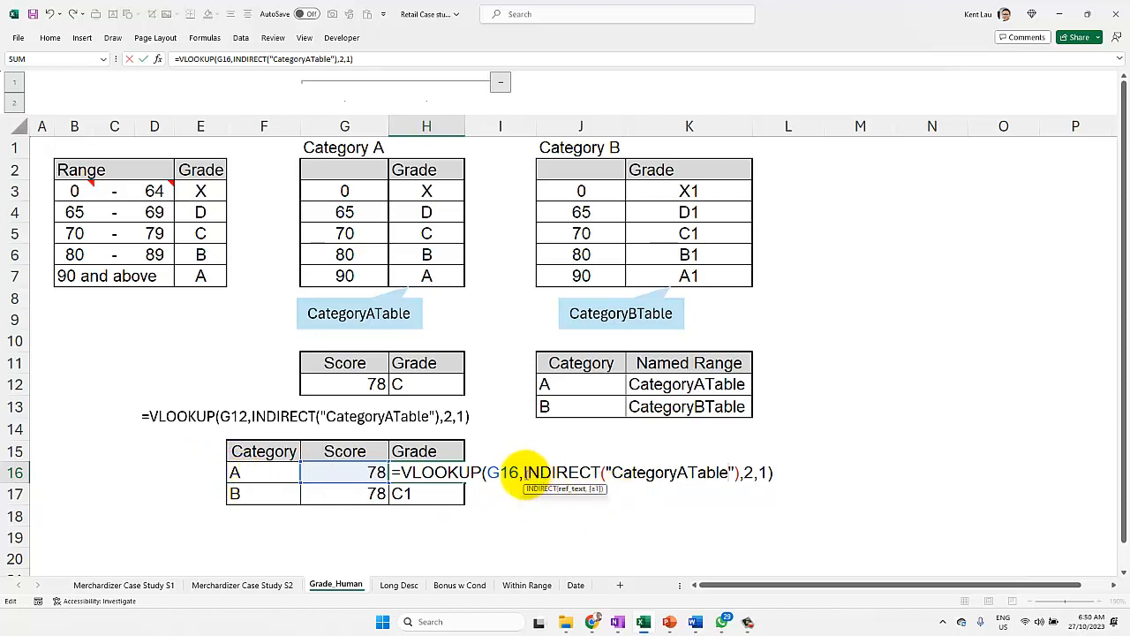
Step: Remove INDIRECT and the quotation marks so the H16 formula reads =VLOOKUP(G16,CategoryATable,2,1)
left_click_drag(525, 474, 606, 475)
key("Delete")
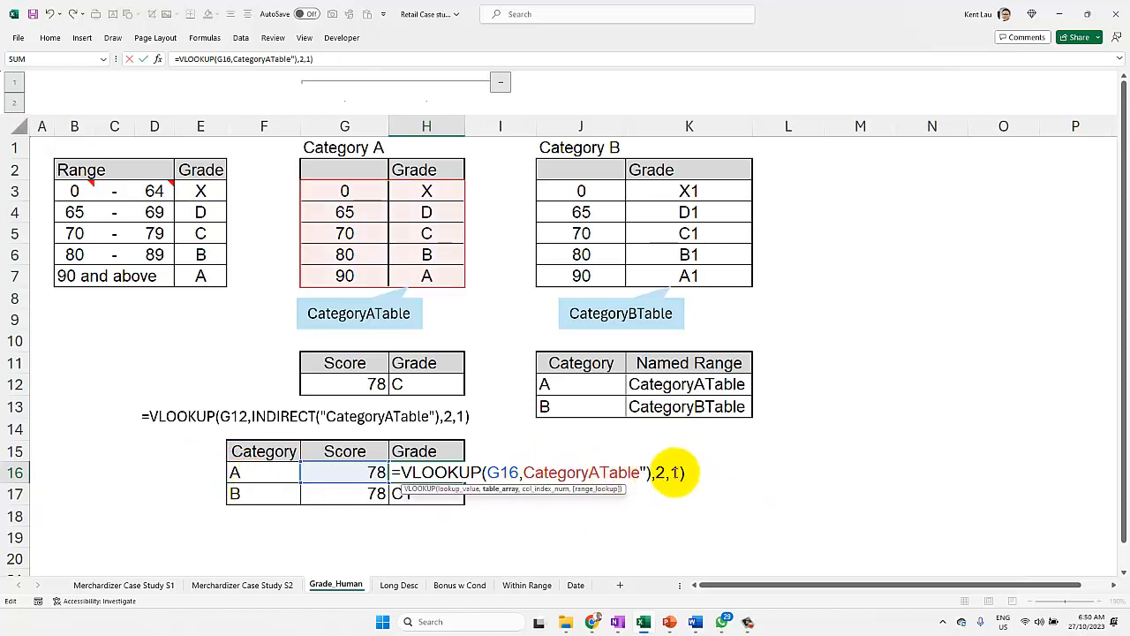
left_click(650, 472)
key("BackSpace")
key("BackSpace")
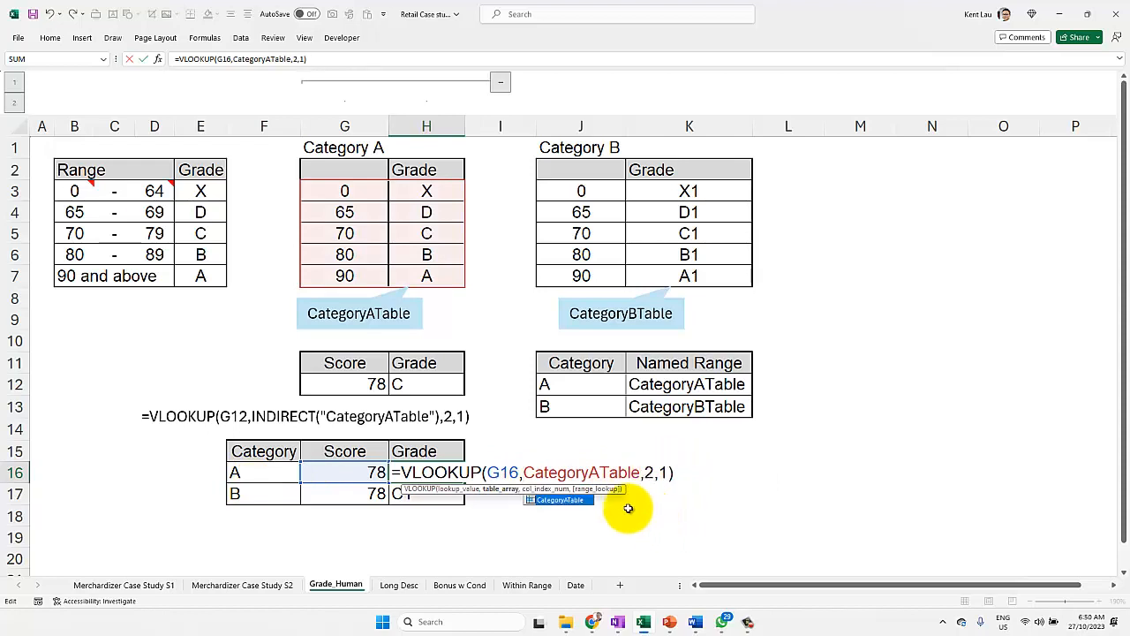
key("Return")
Step: Fill the H16 formula down to H17 and change its table argument there to CategoryBTable
left_click(402, 474)
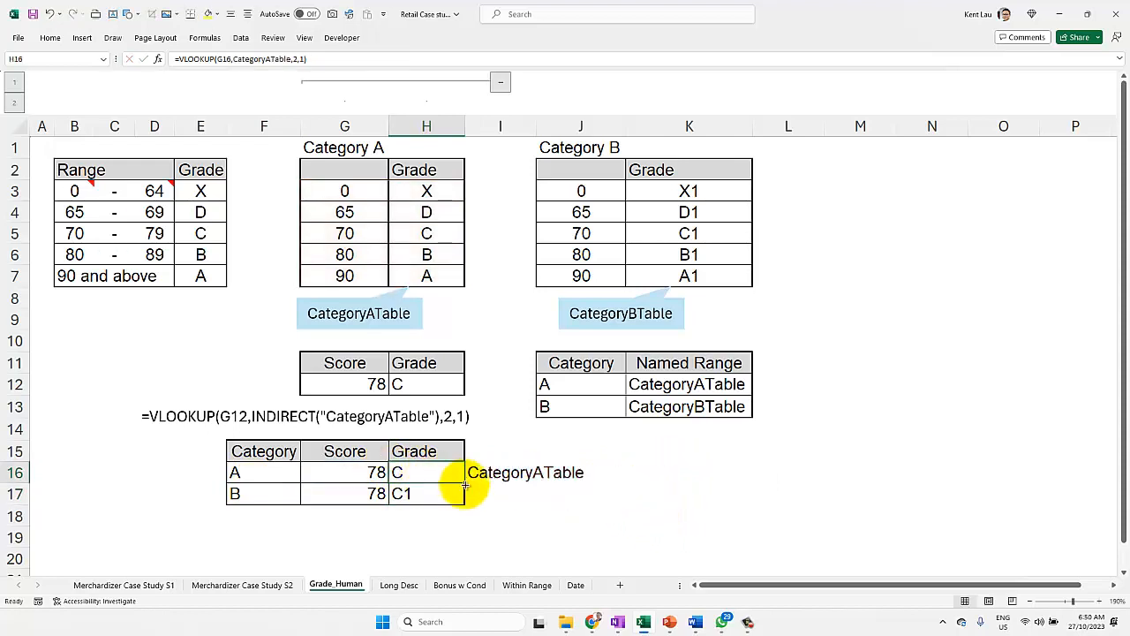
left_click_drag(464, 482, 450, 492)
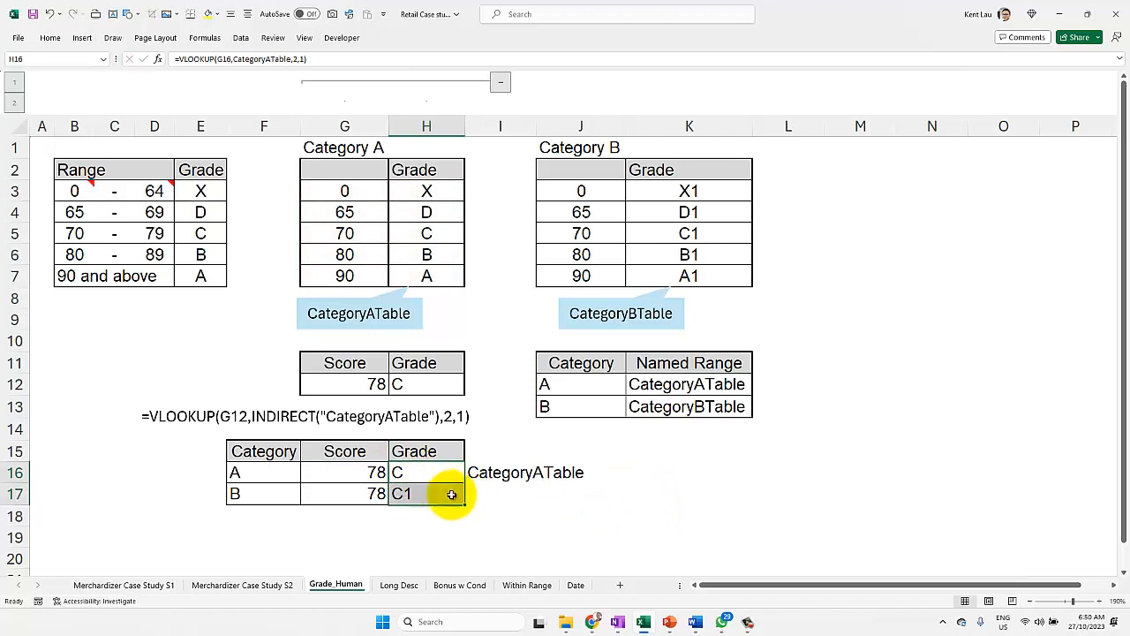
left_click(442, 492)
double_click(442, 491)
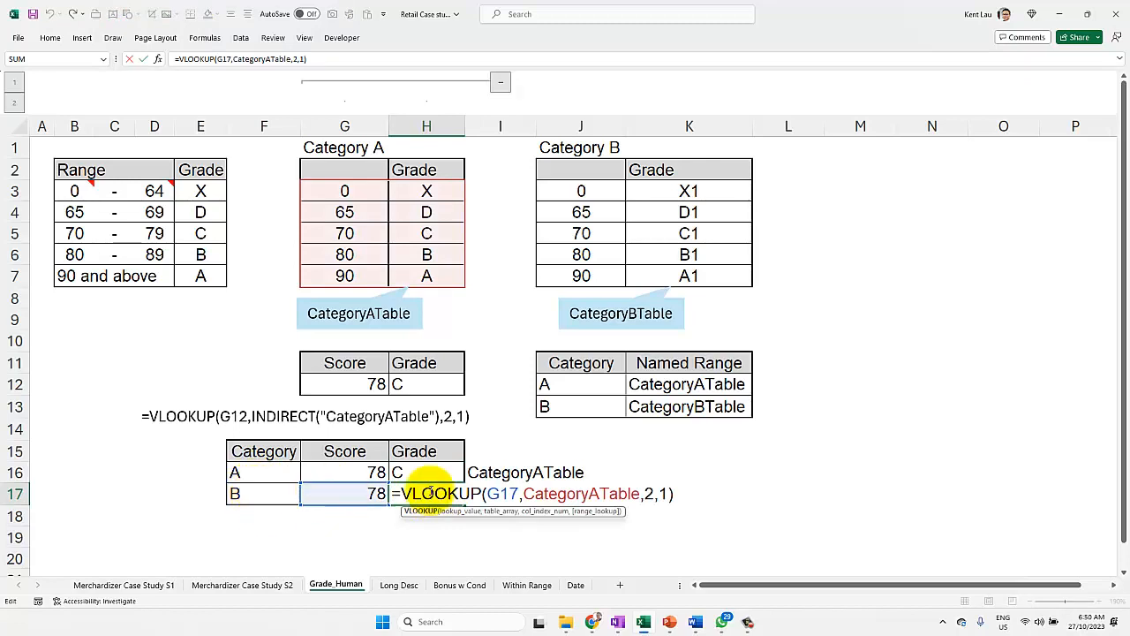
left_click(595, 492)
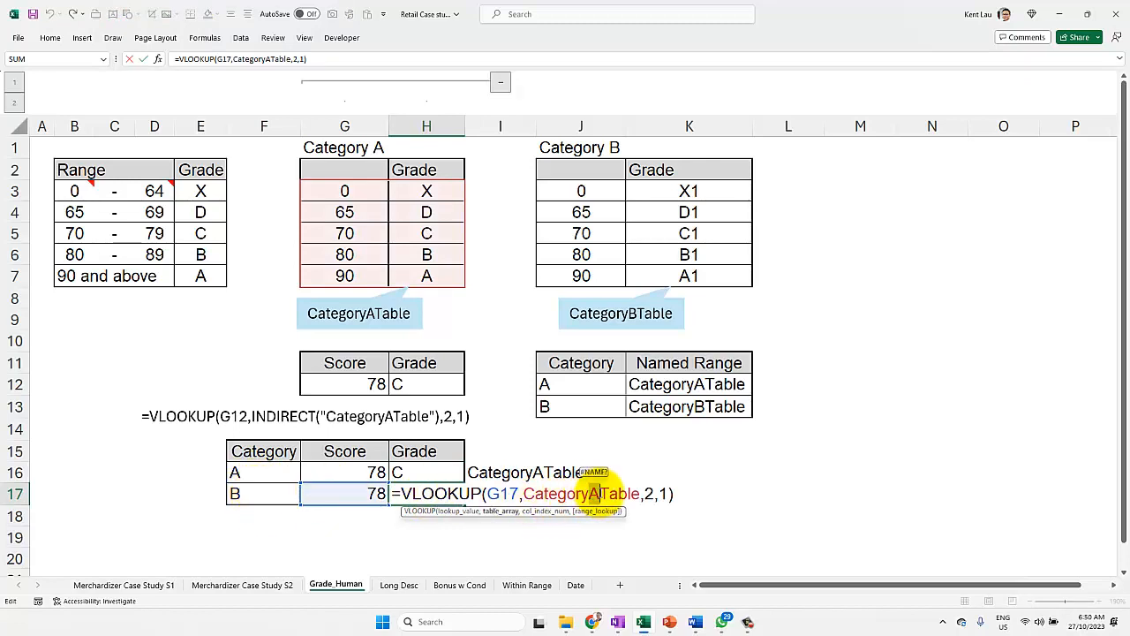
key("BackSpace")
type("B")
key("Return")
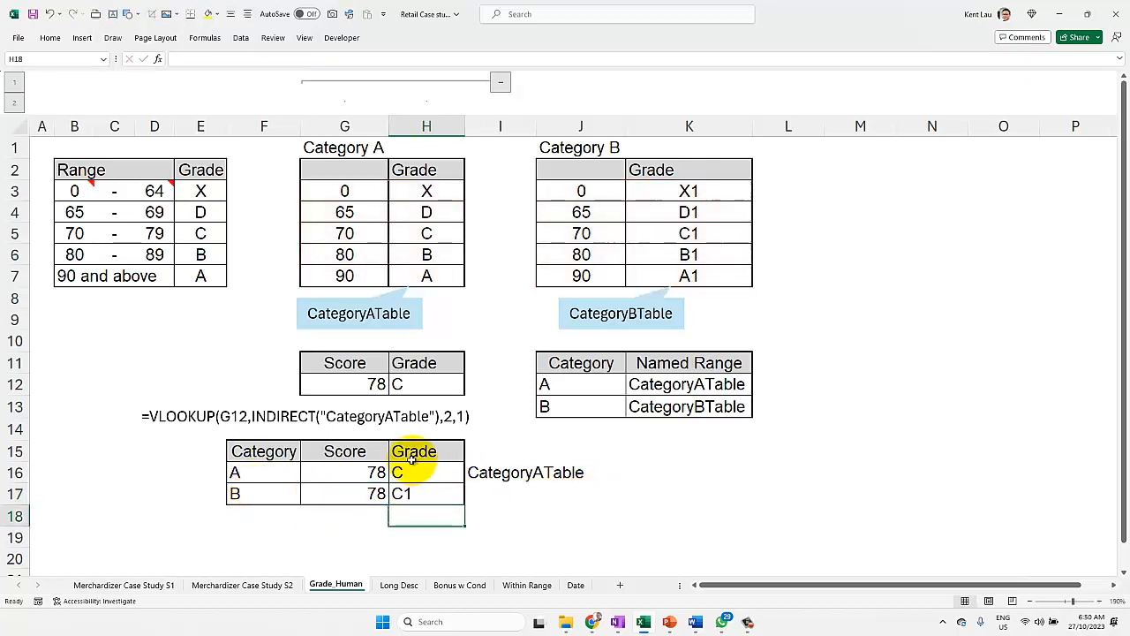
Step: Put quotation marks around CategoryATable in H16 so the formula reads =VLOOKUP(G16,"CategoryATable",2,1)
double_click(415, 471)
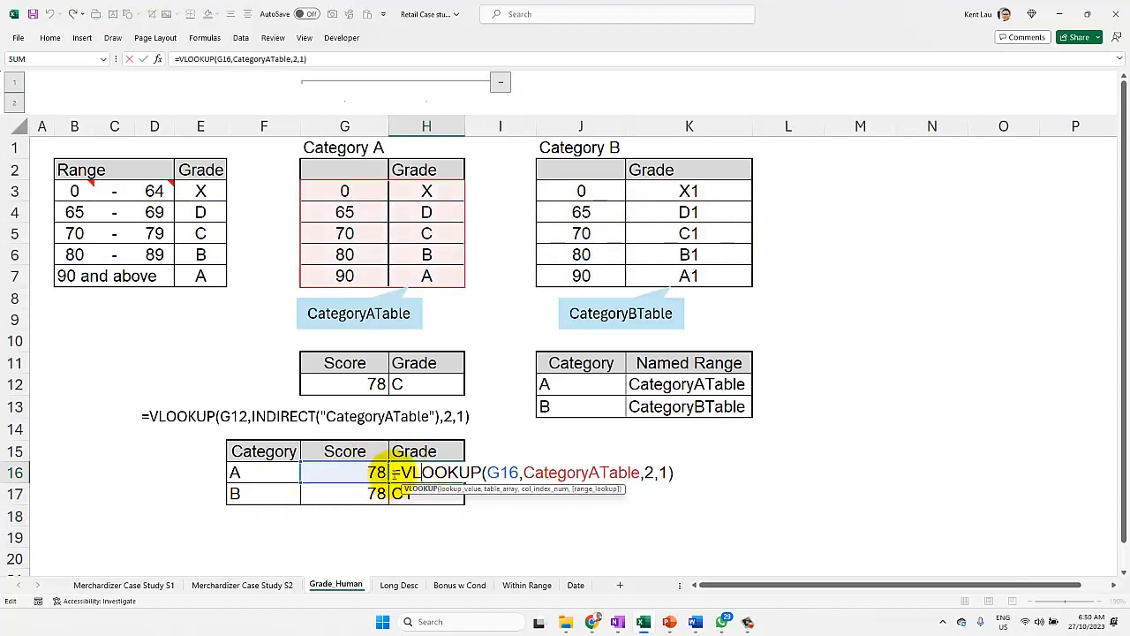
left_click_drag(633, 474, 523, 481)
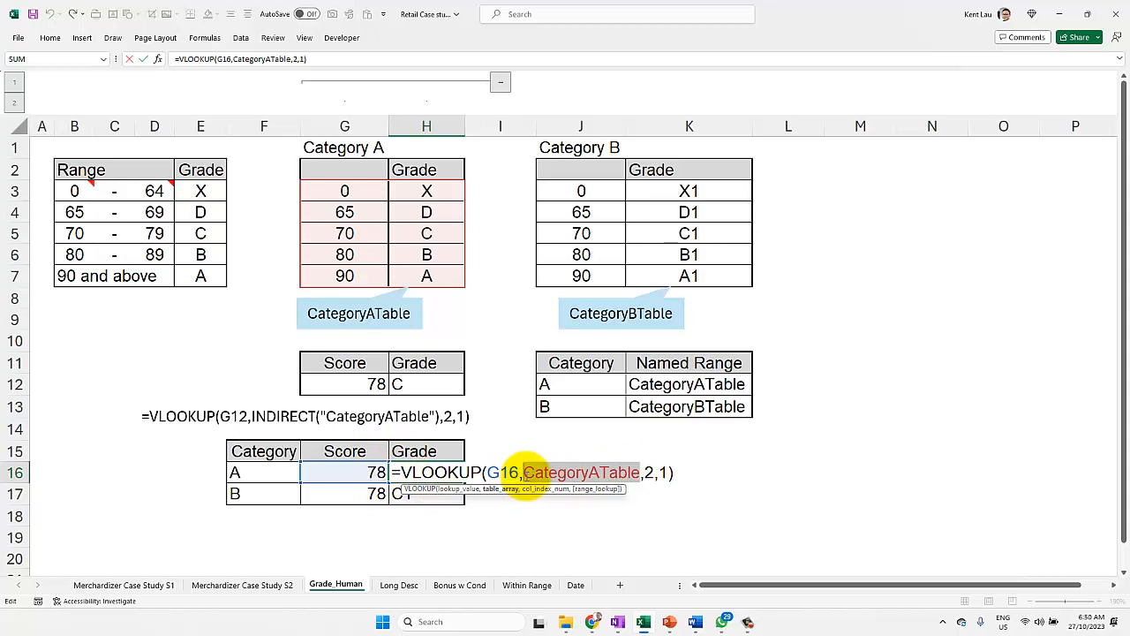
left_click(527, 476)
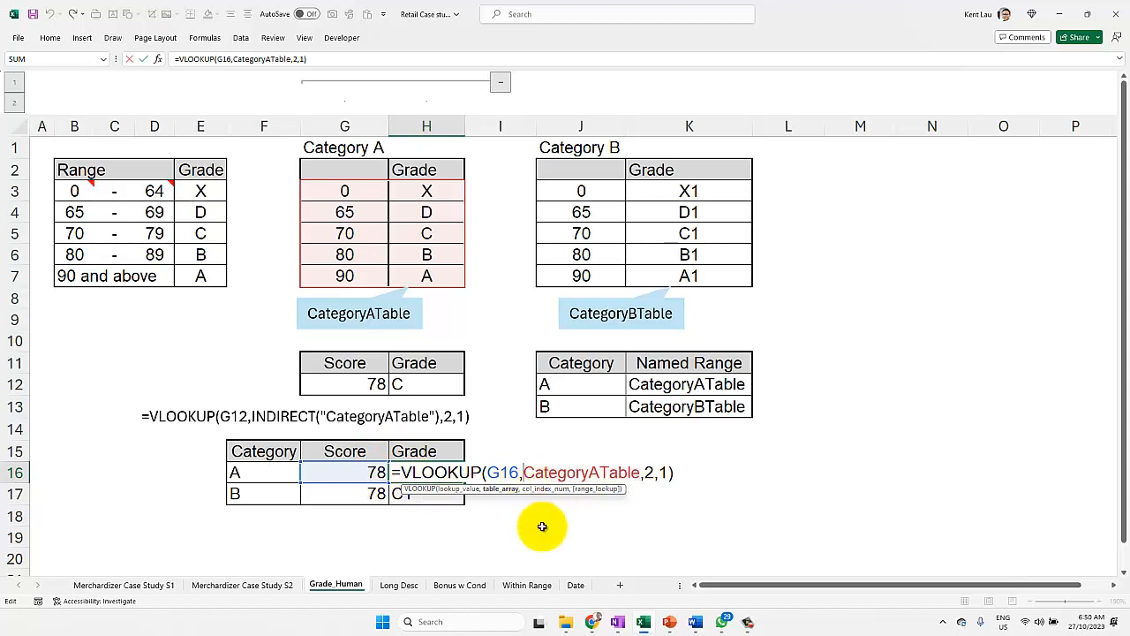
type("\"")
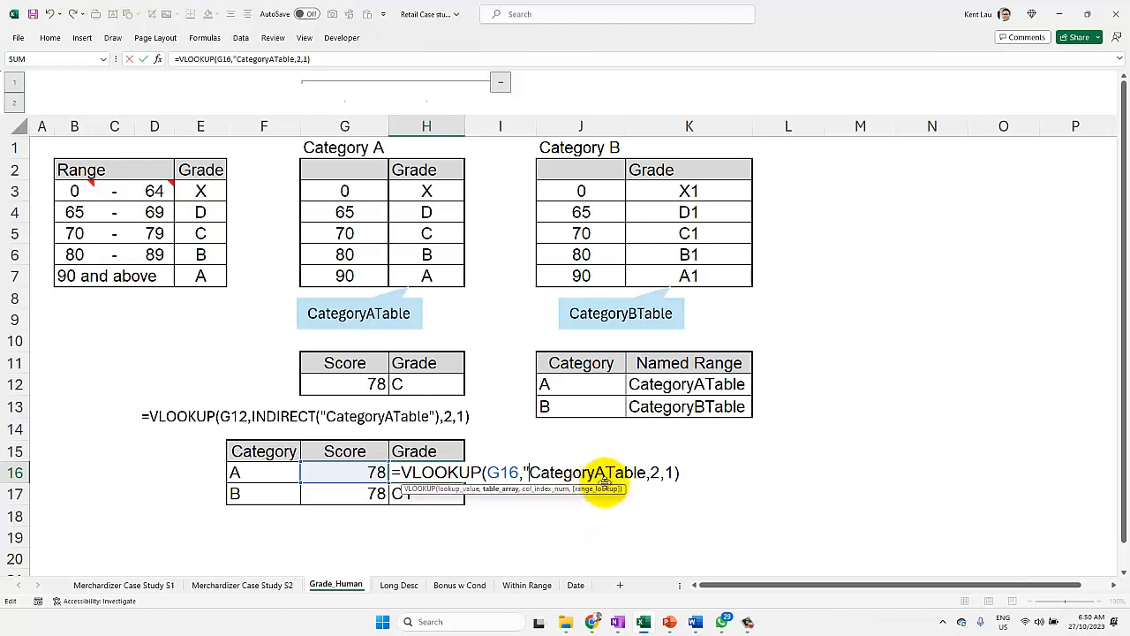
left_click(646, 474)
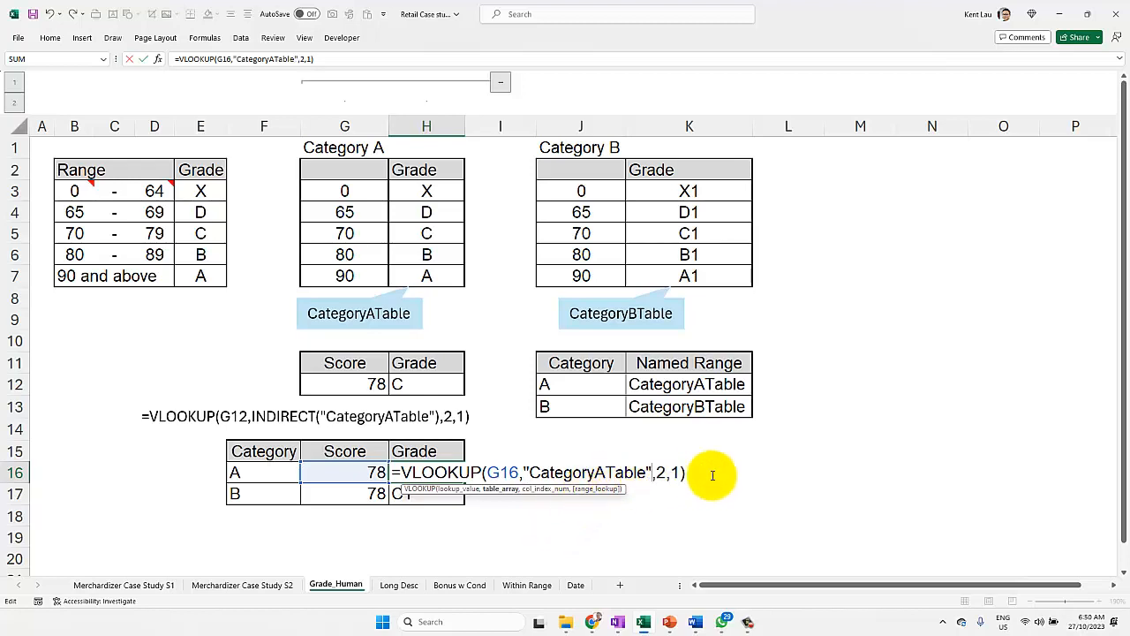
key("Return")
left_click(415, 470)
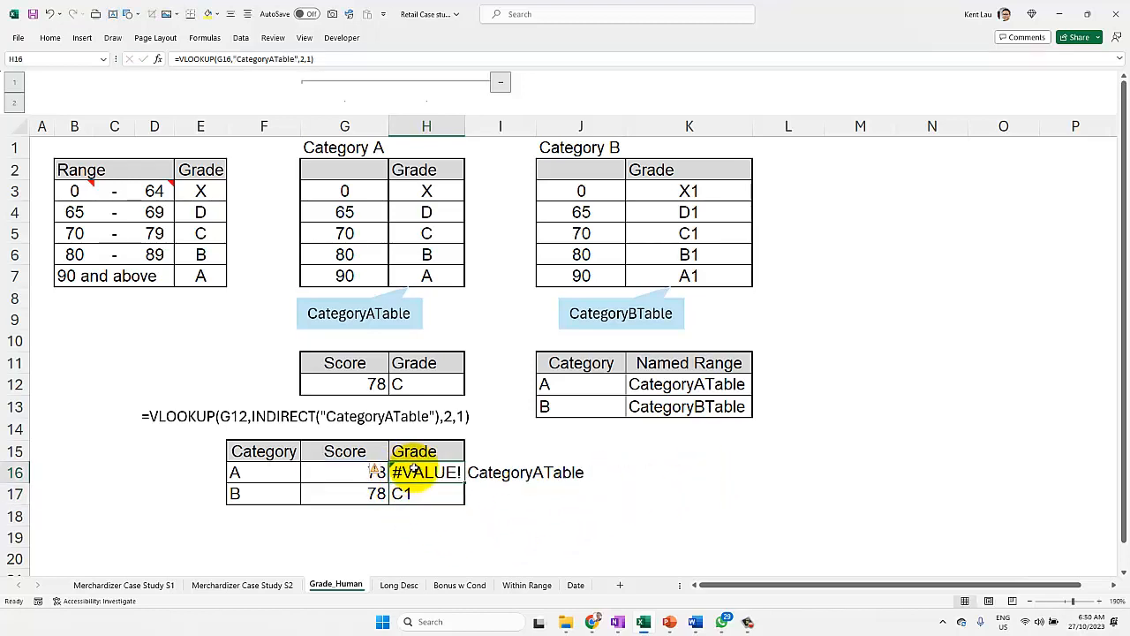
Step: Wrap the quoted range name in H16 with INDIRECT, making the formula =VLOOKUP(G16,INDIRECT("CategoryATable"),2,1)
double_click(415, 471)
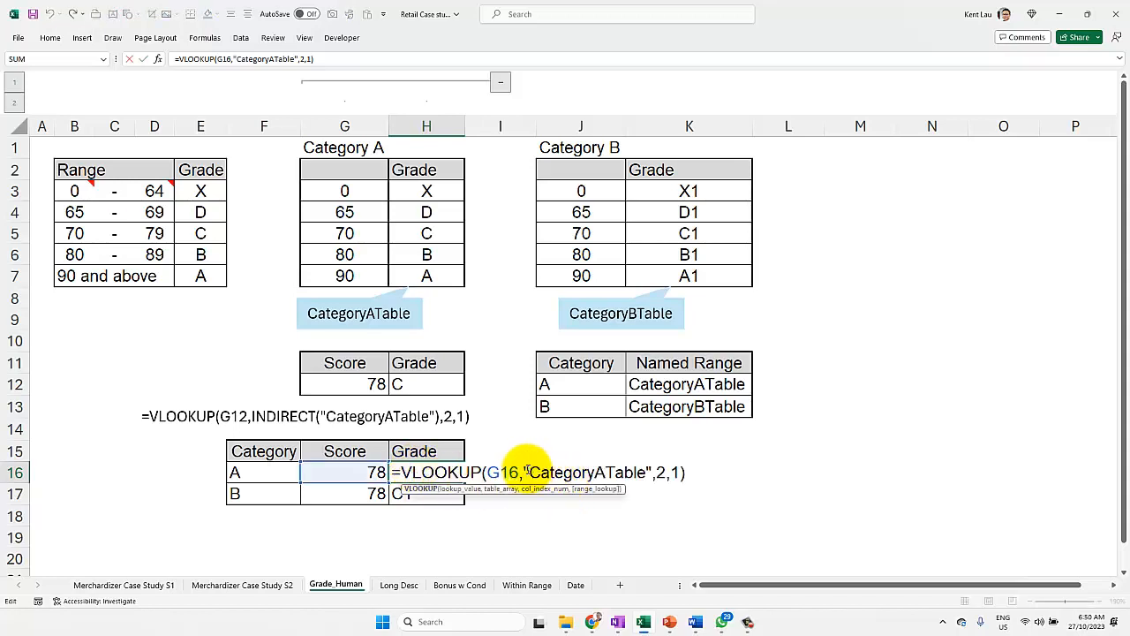
left_click_drag(525, 473, 654, 474)
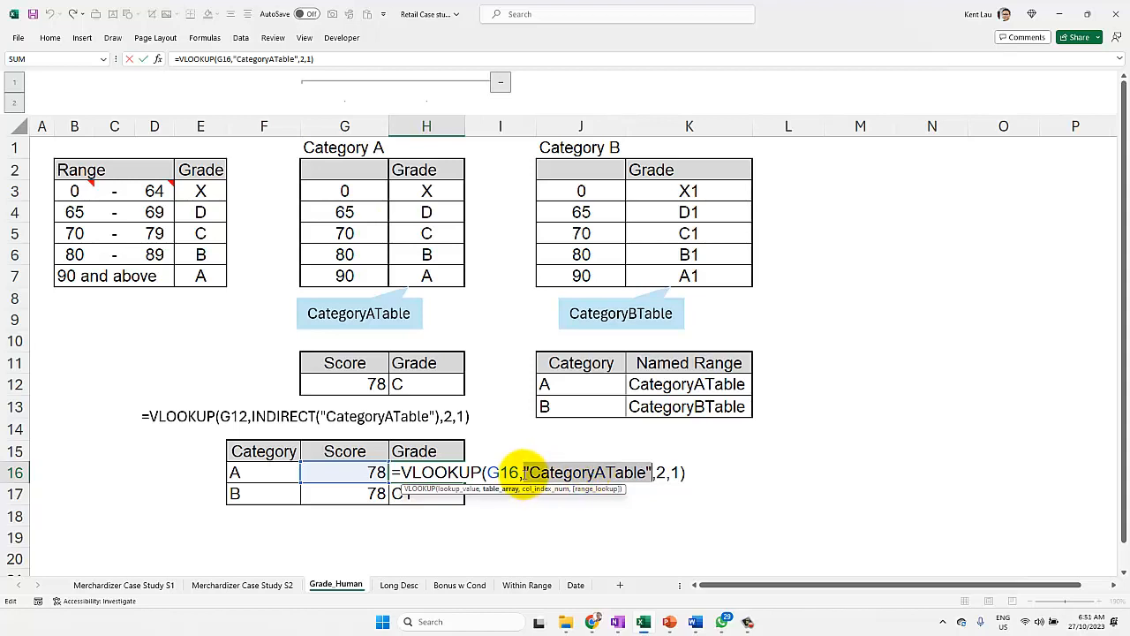
left_click(522, 473)
type("INDIRECT")
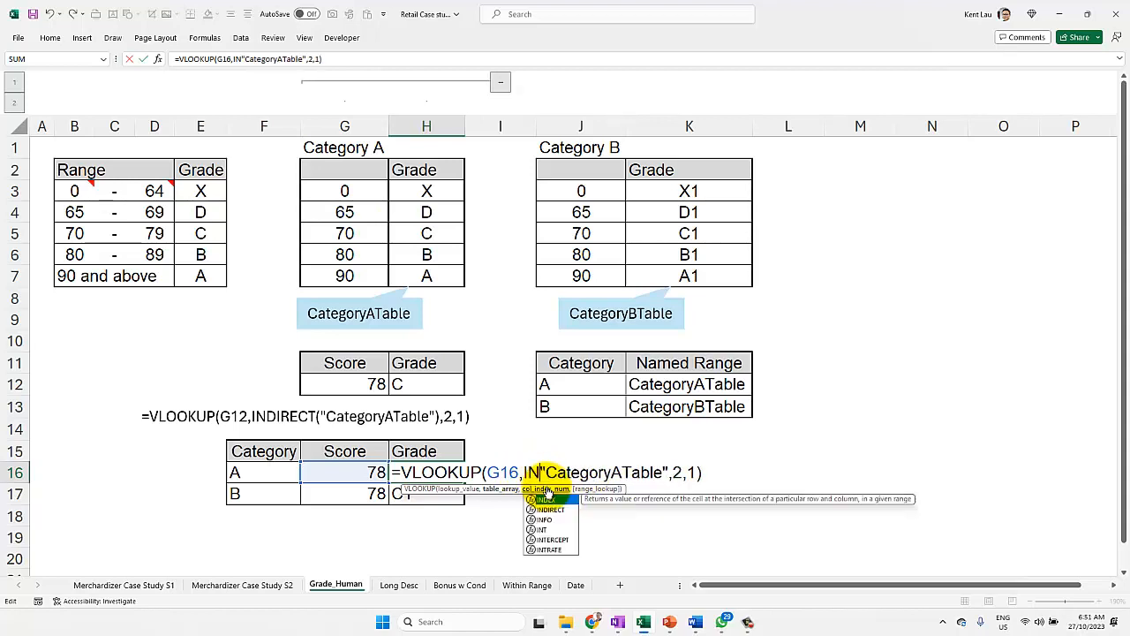
type("(")
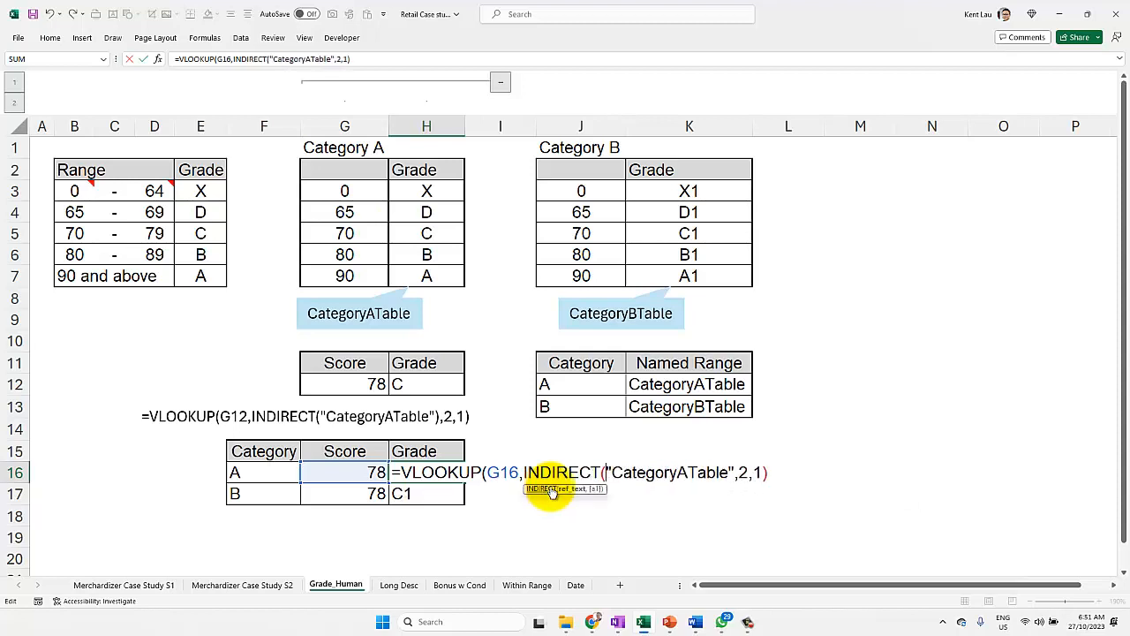
left_click(738, 471)
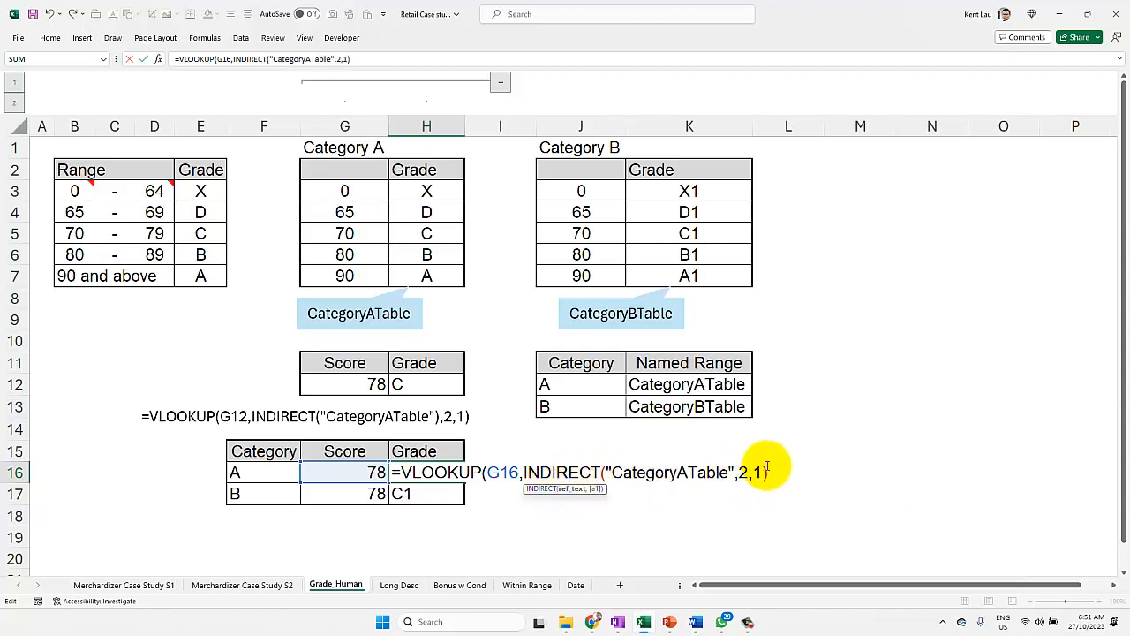
type(")")
key("Return")
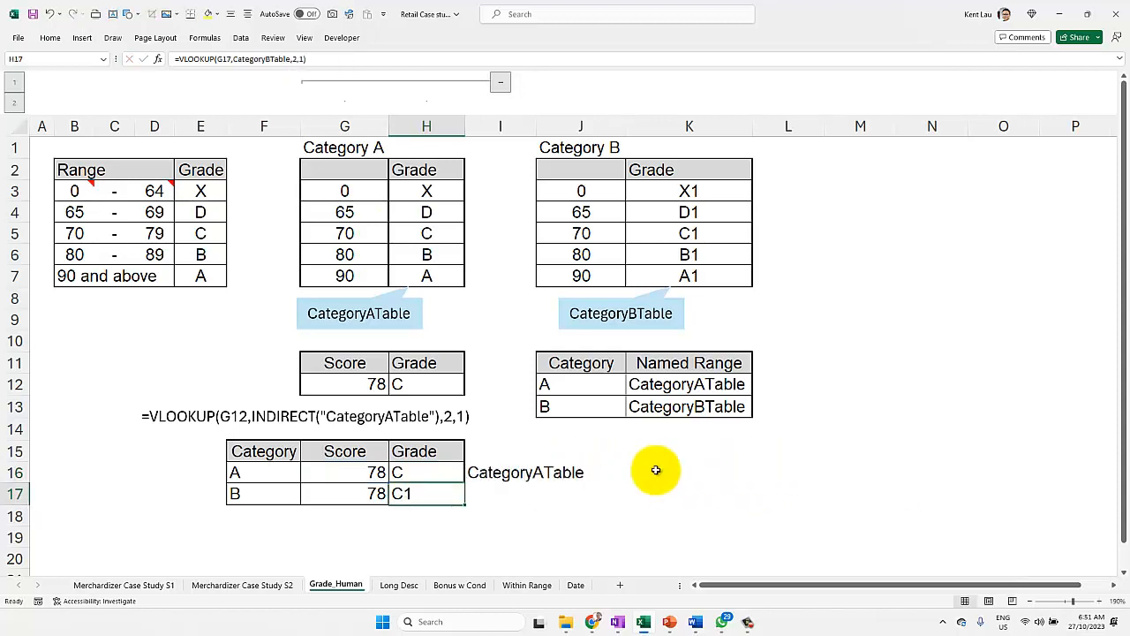
Step: Fill the INDIRECT formula from H16 down to H17 and inspect the range name it uses for category B
left_click(426, 468)
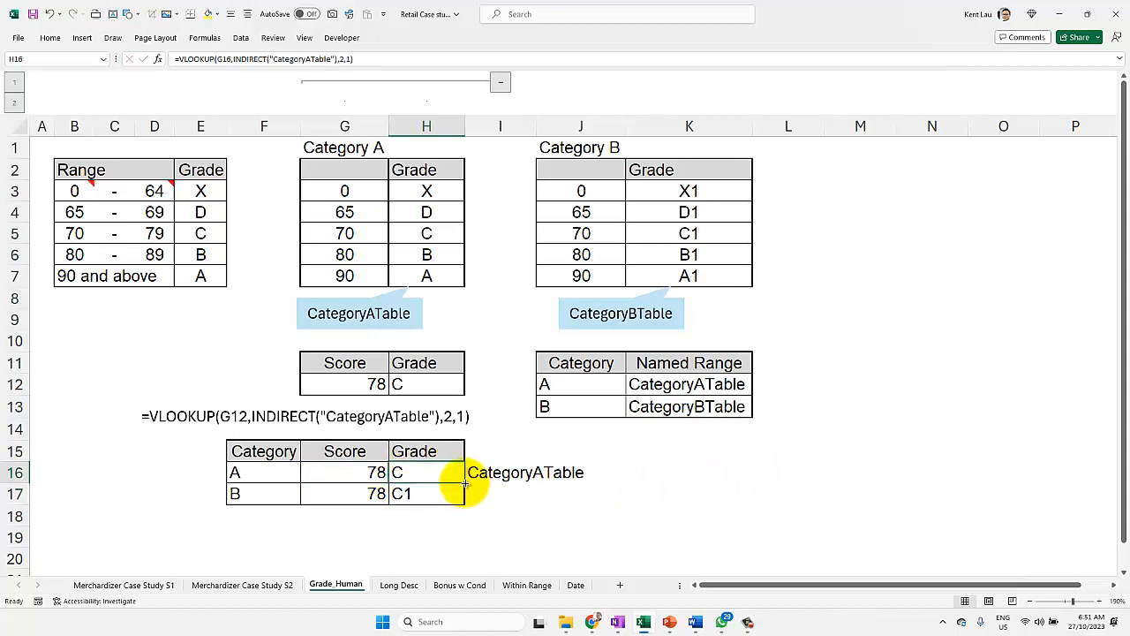
left_click_drag(464, 483, 425, 493)
double_click(425, 494)
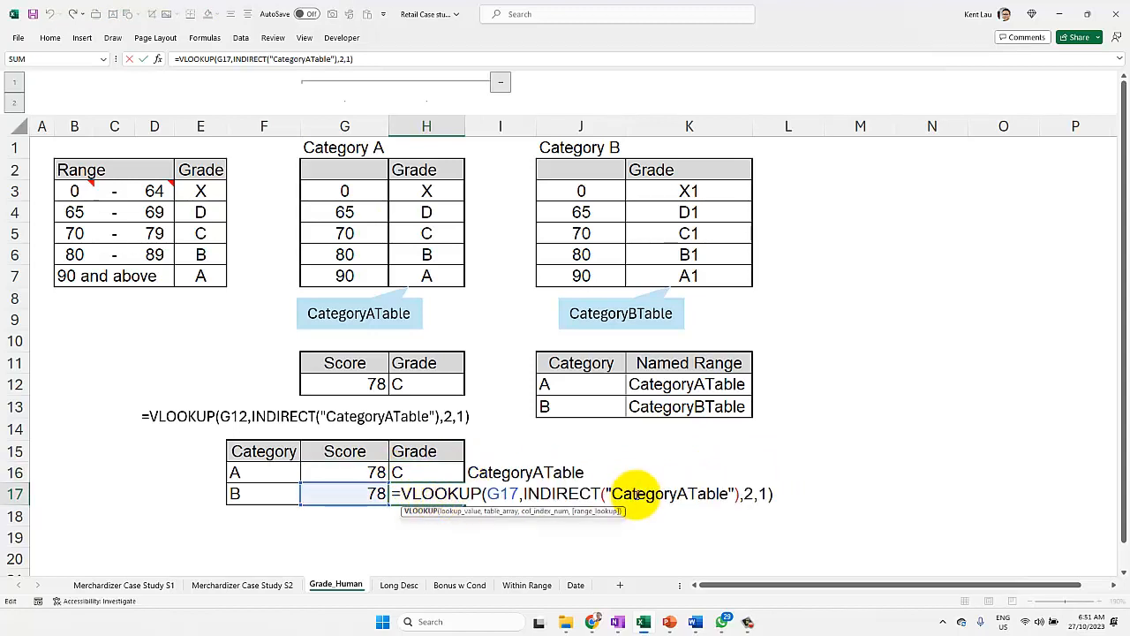
left_click_drag(611, 493, 729, 494)
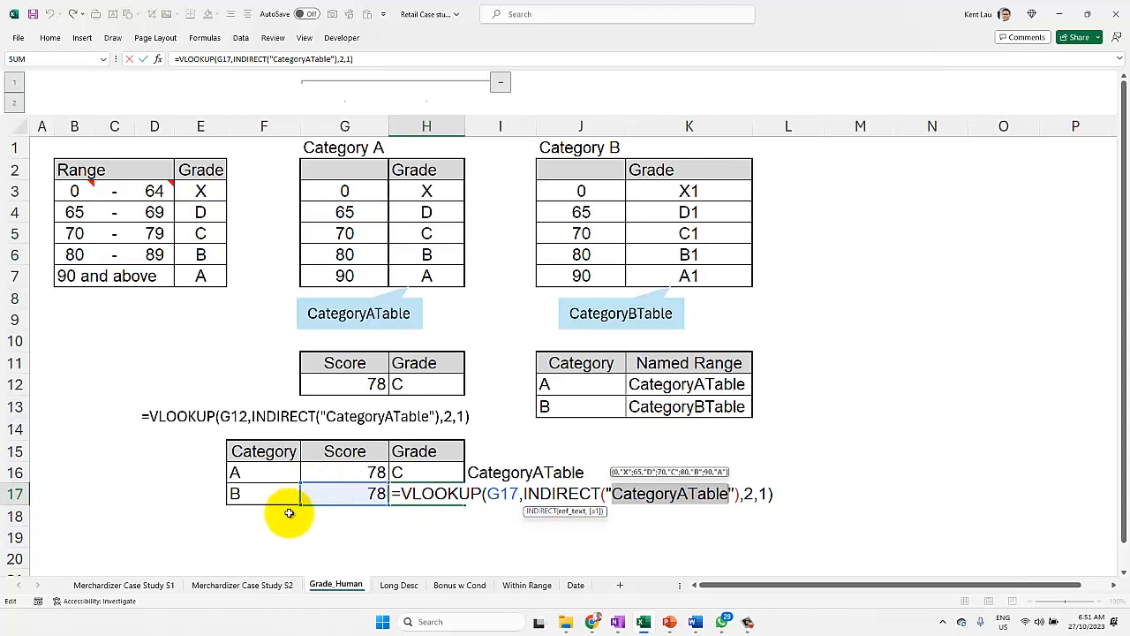
key("Return")
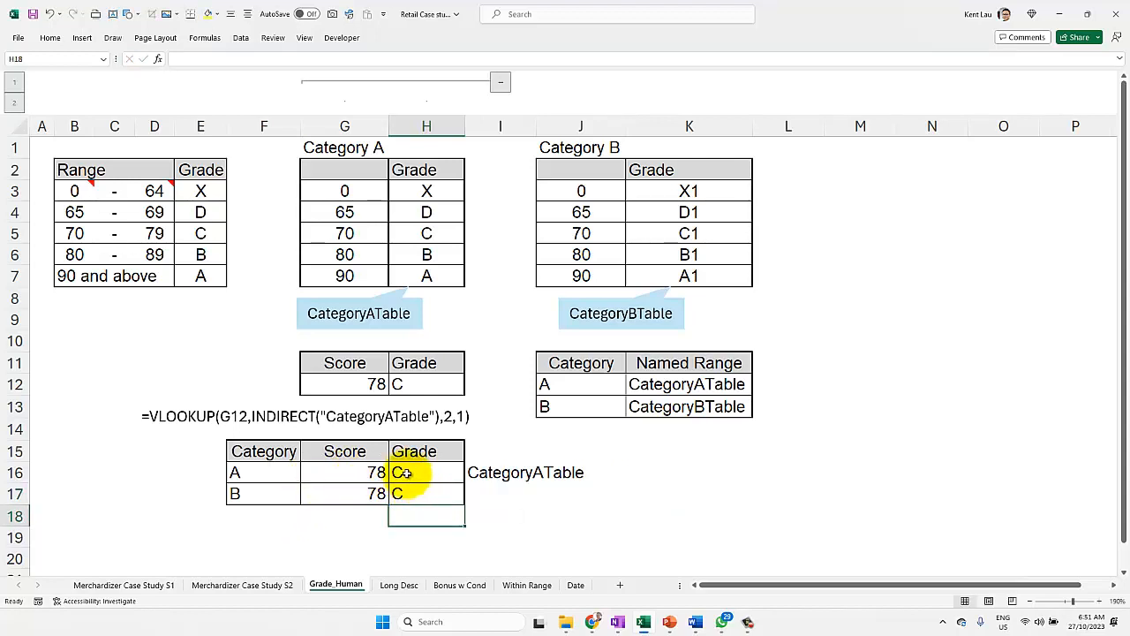
Step: Copy the VLOOKUP formula text from I16 and paste it into a new text box below the Category and Named Range table
left_click(485, 474)
double_click(474, 470)
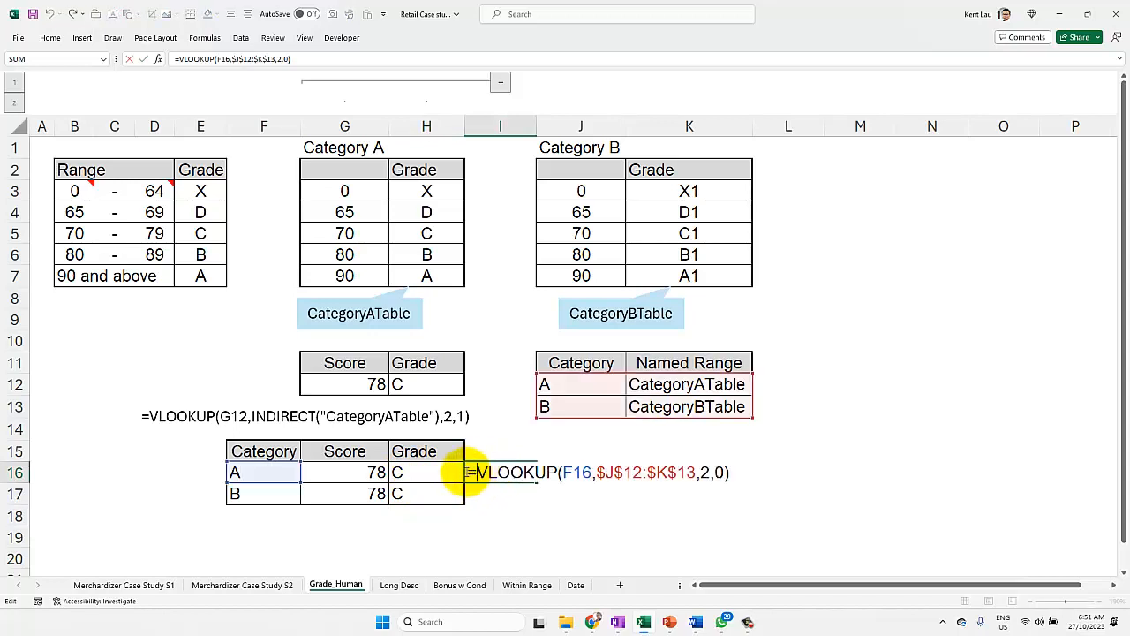
left_click_drag(471, 472, 825, 495)
key("ctrl+c")
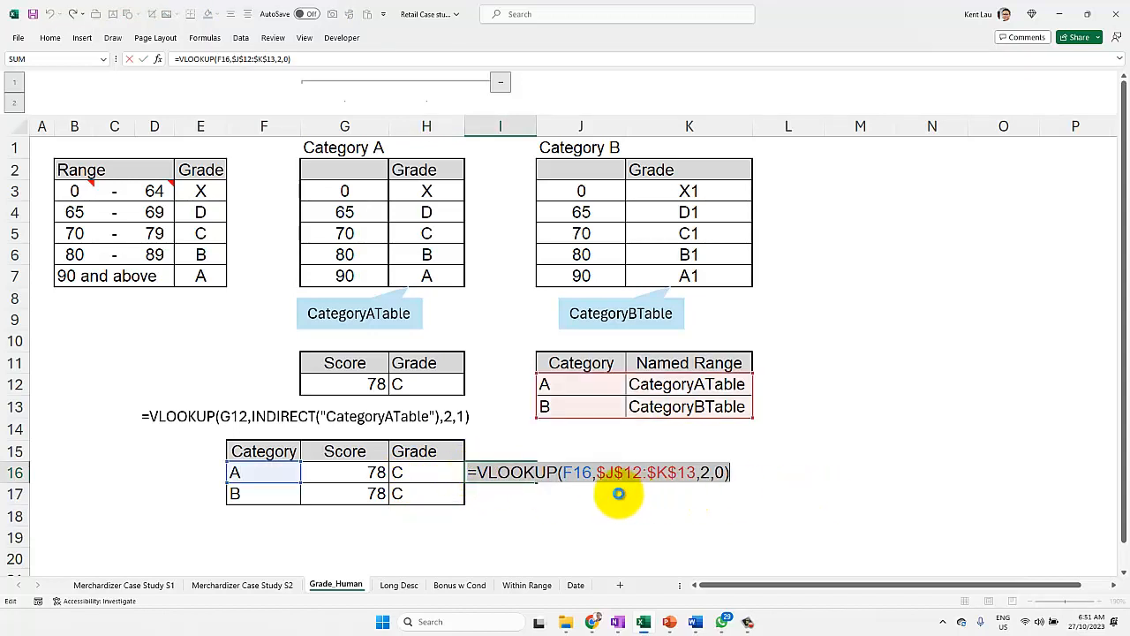
key("Return")
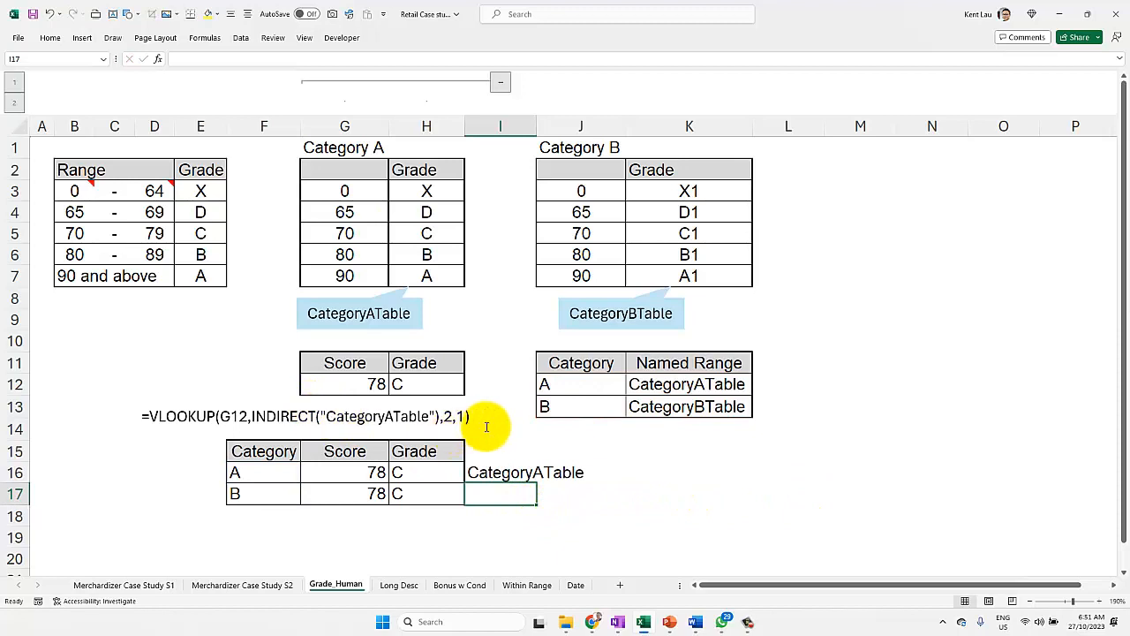
left_click(112, 14)
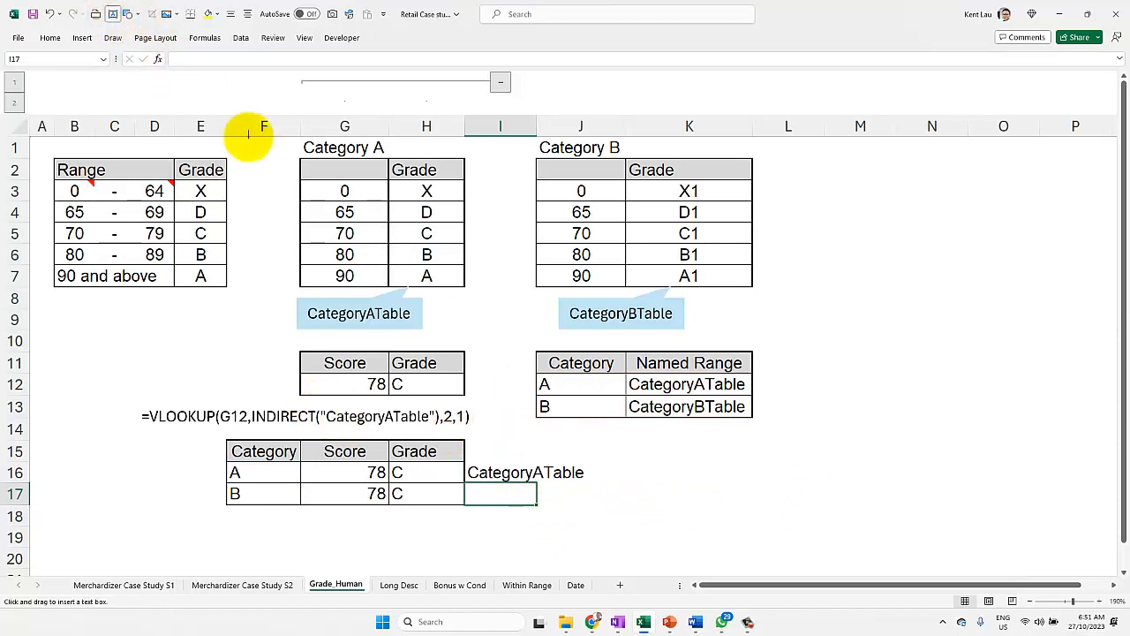
mouse_move(570, 420)
left_mouse_down()
mouse_move(588, 466)
mouse_move(570, 431)
left_mouse_up()
key("ctrl+v")
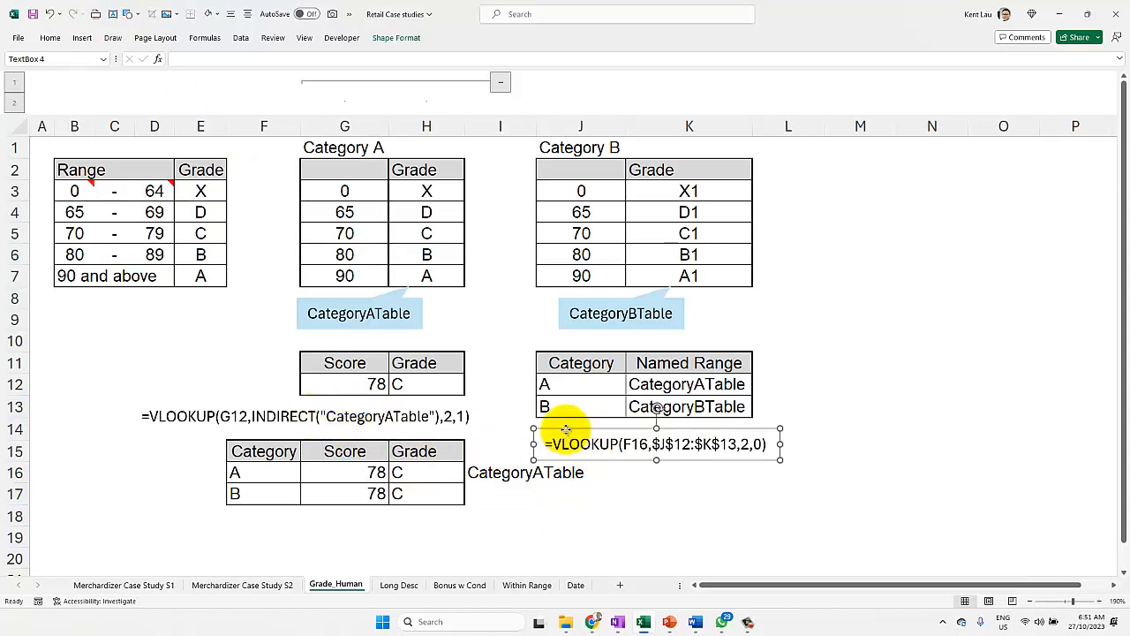
Step: Stack the F16 lookup and INDIRECT formula text boxes below the Named Range table and draw an arrow from the lookup formula to "CategoryATable"
left_click_drag(565, 430, 559, 489)
left_click(275, 402)
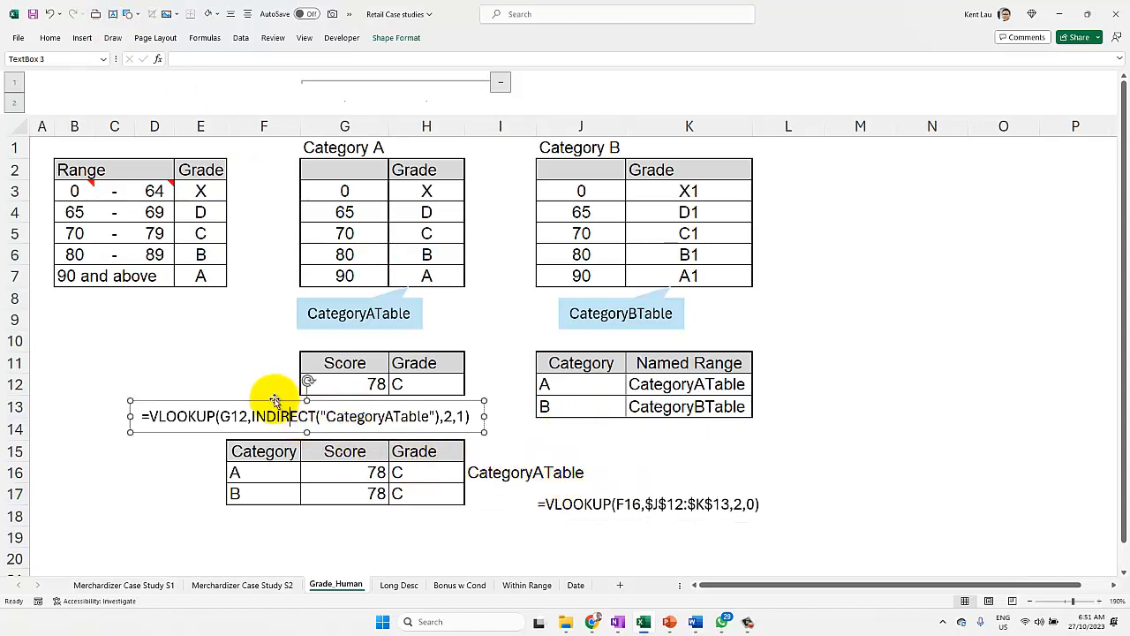
left_click_drag(274, 402, 576, 530)
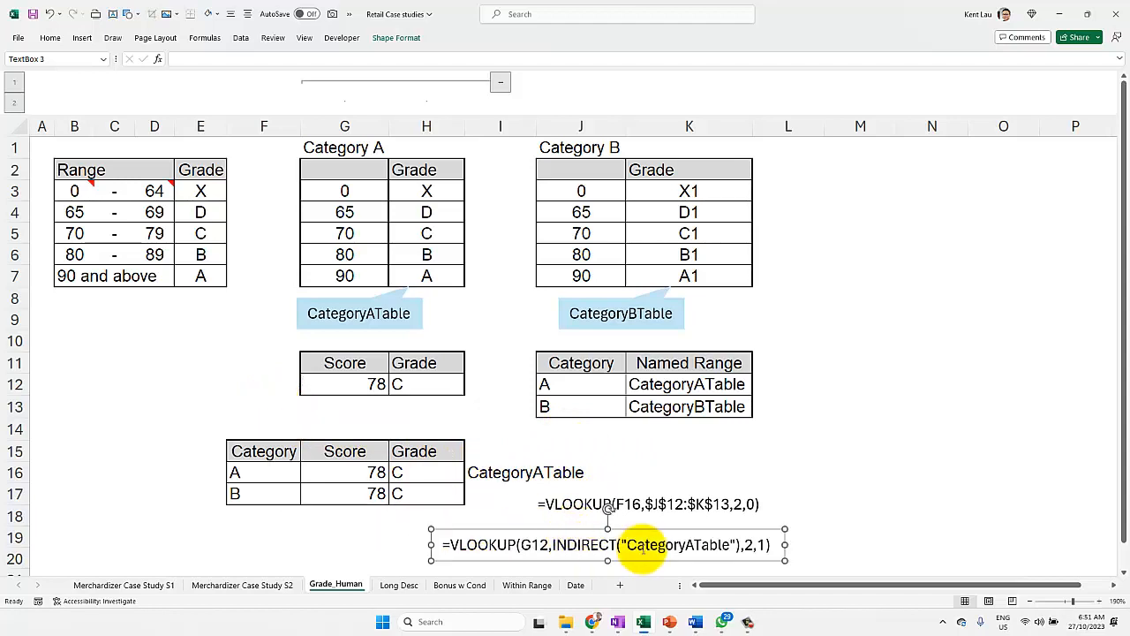
left_click(130, 14)
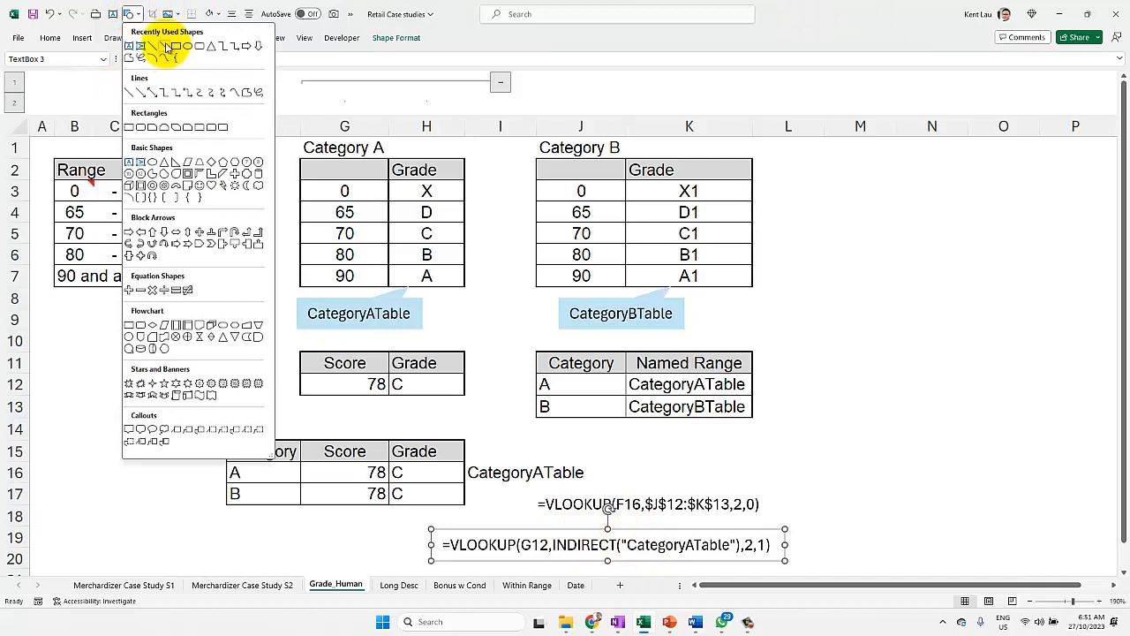
left_click(165, 46)
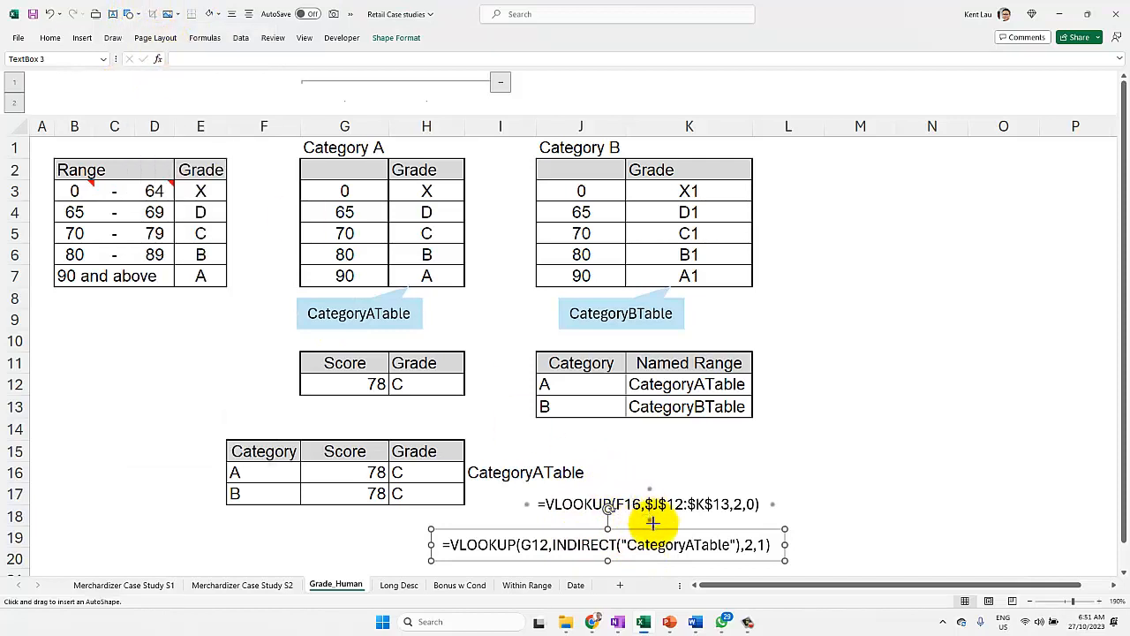
left_click_drag(652, 522, 658, 536)
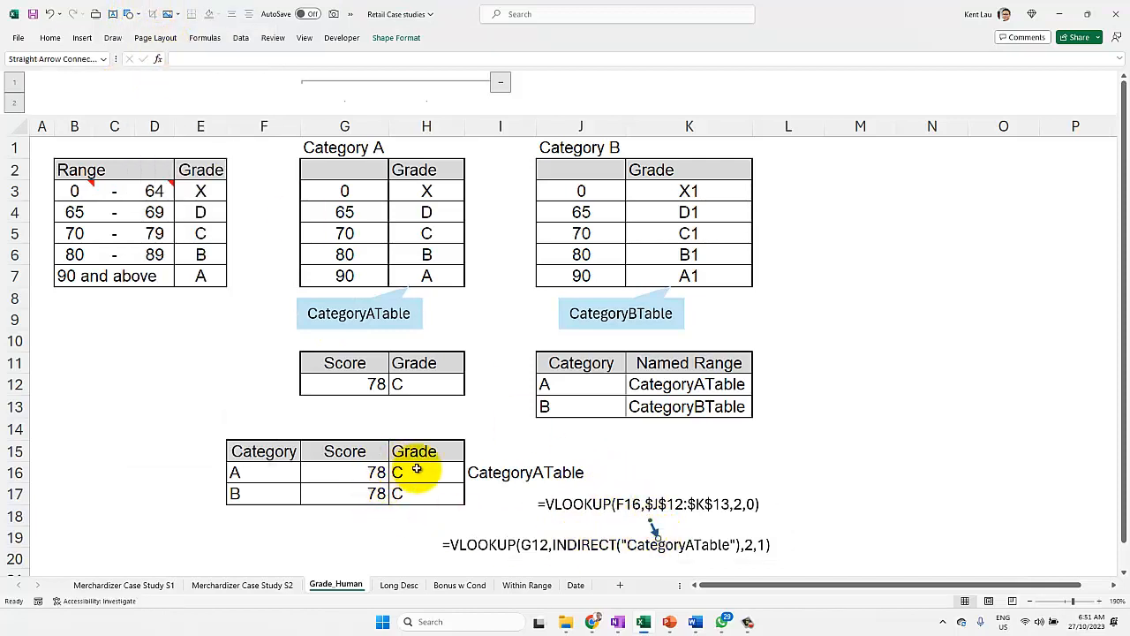
Step: Replace "CategoryATable" inside INDIRECT in H16 with the nested lookup VLOOKUP(F16,$J$12:$K$13,2,0)
left_click(417, 470)
double_click(417, 471)
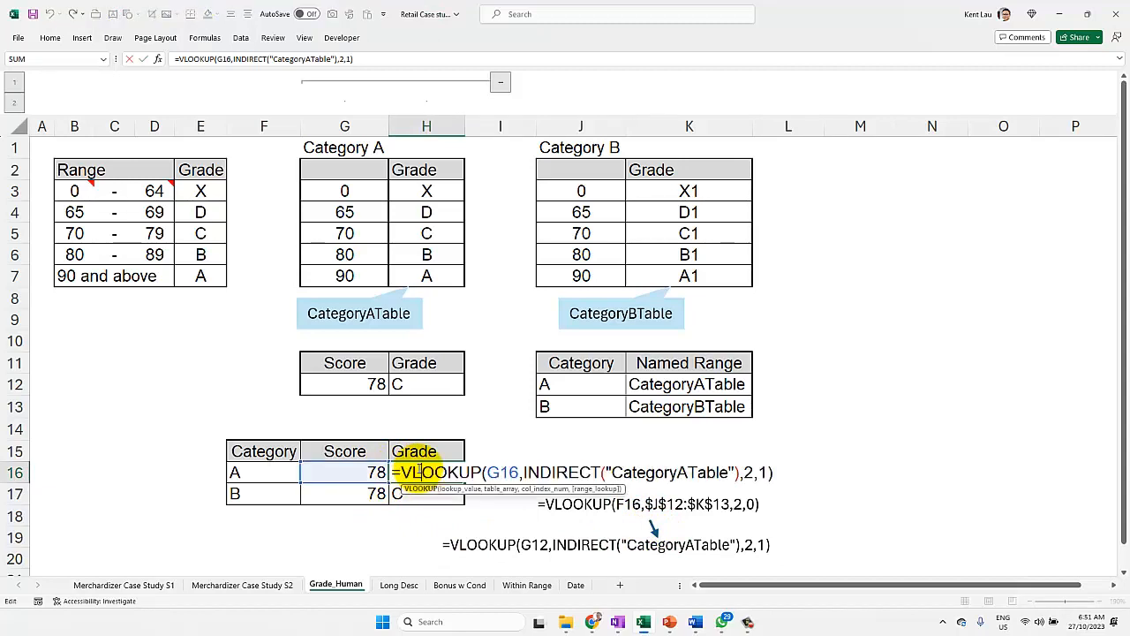
left_click_drag(612, 469, 733, 468)
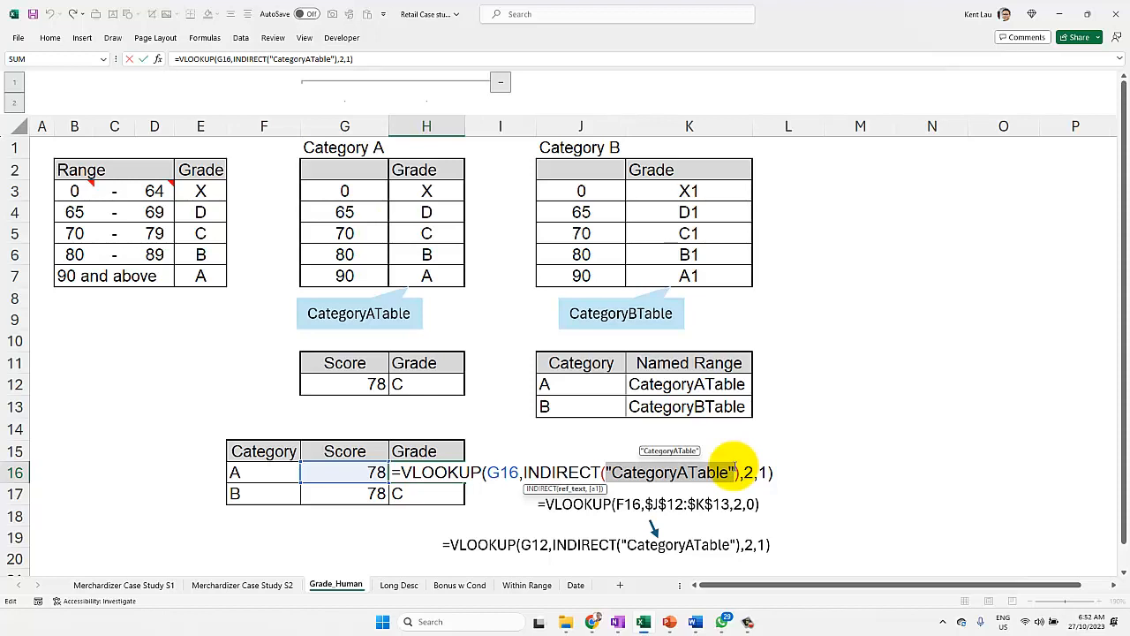
type("Vlookup")
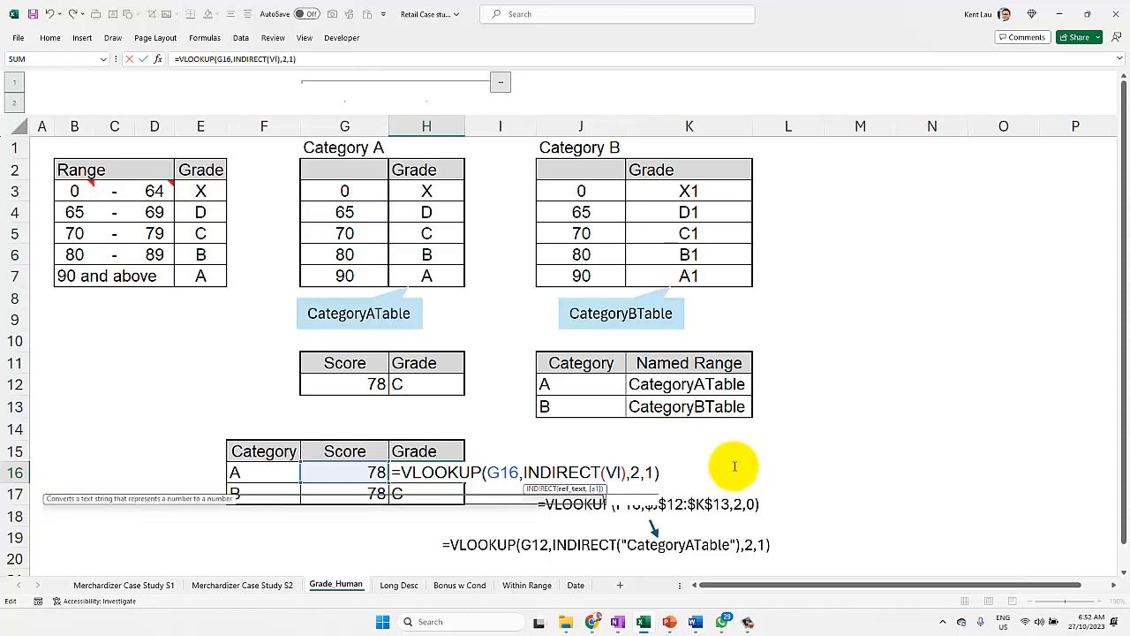
key("Escape")
type("(")
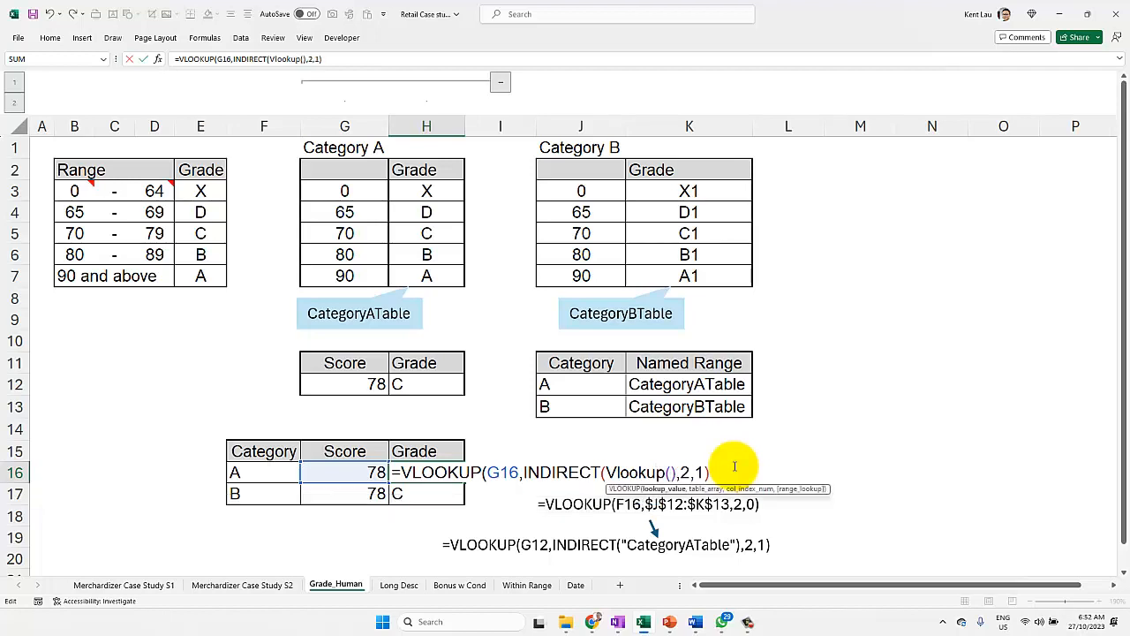
left_click(245, 469)
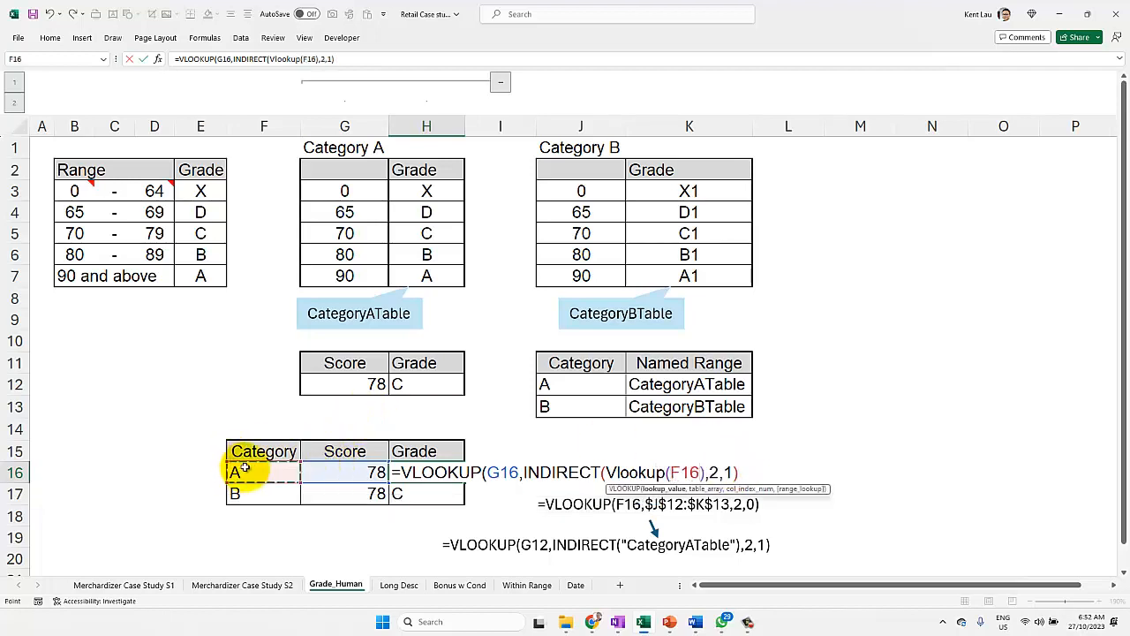
type(",")
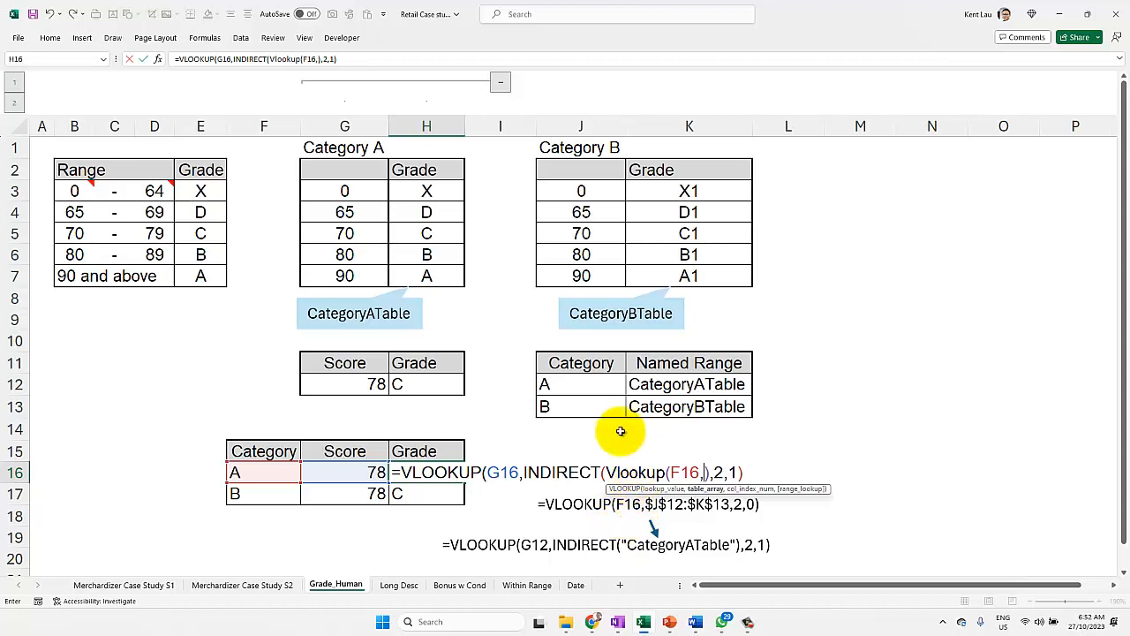
left_click_drag(583, 383, 718, 406)
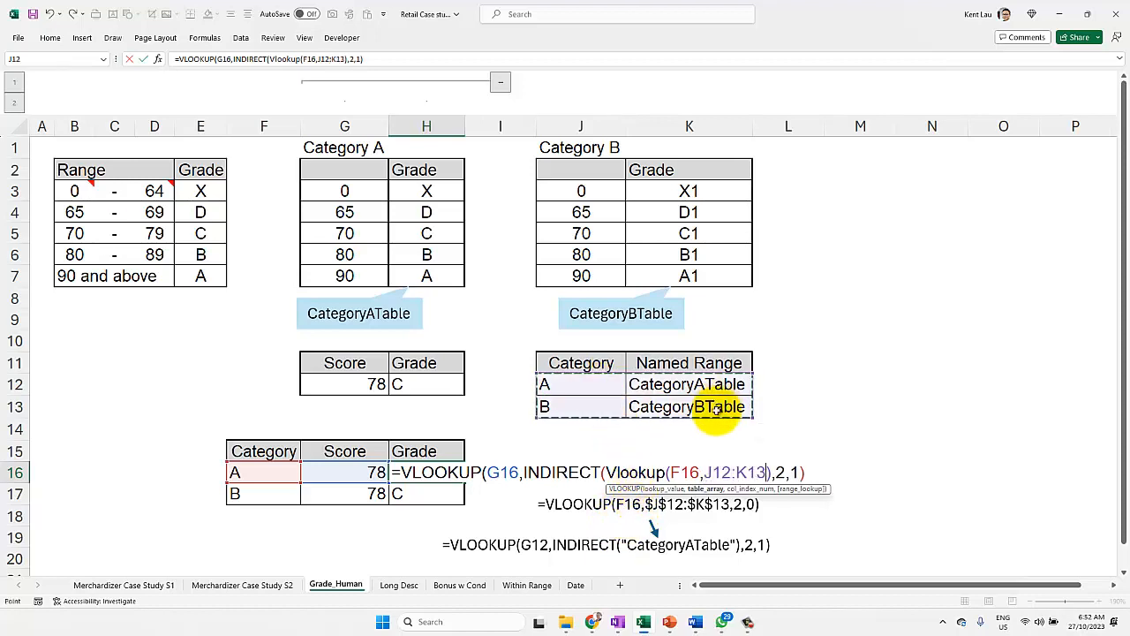
key("F4")
type(",2,0)")
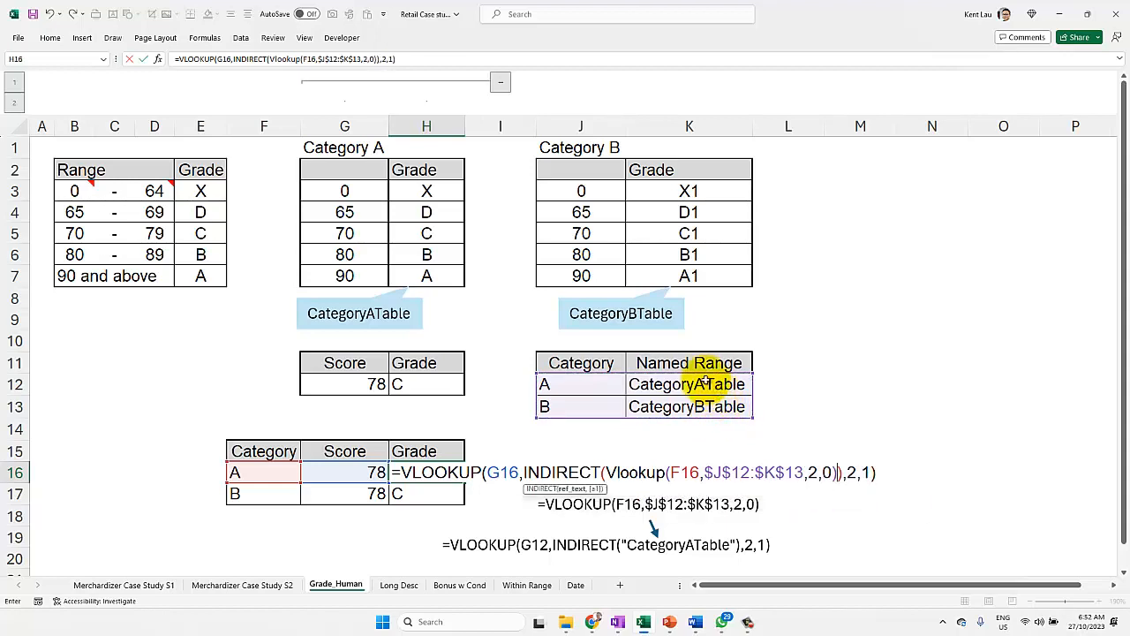
left_click_drag(603, 472, 838, 472)
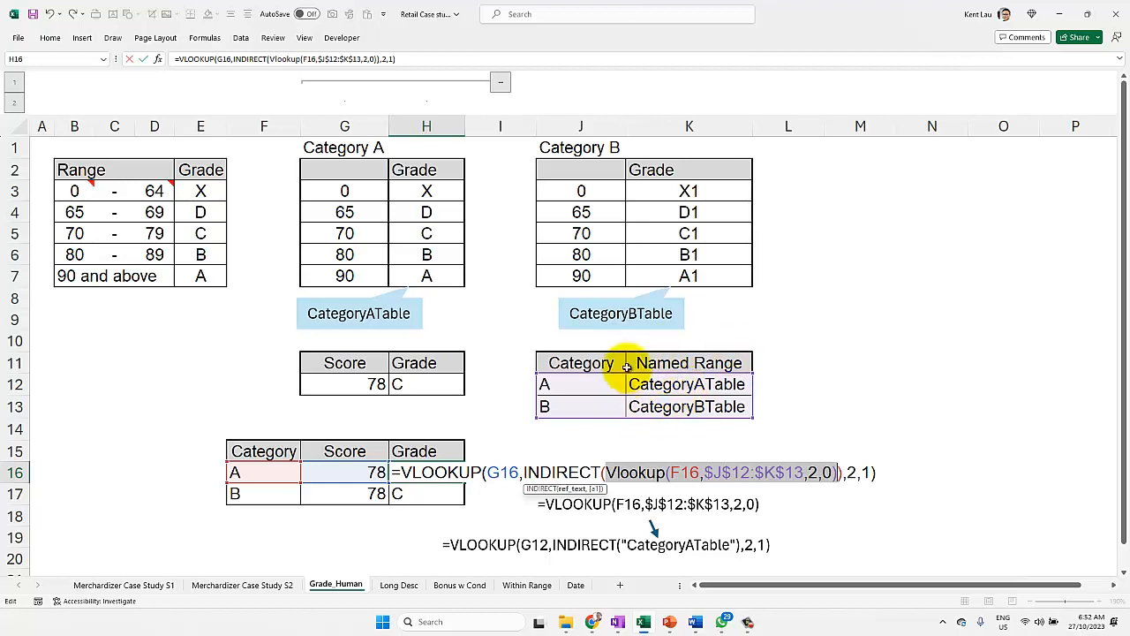
key("Return")
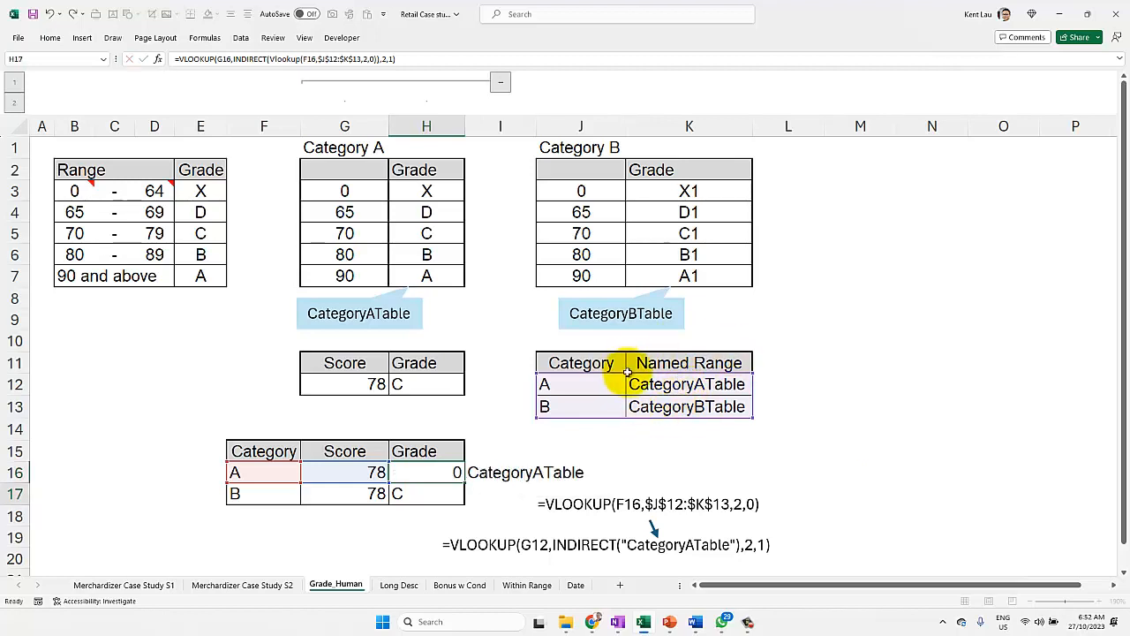
Step: Fill the nested VLOOKUP and INDIRECT formula from H16 down to H17 and inspect the references used for category B
left_click(421, 471)
left_click_drag(464, 483, 429, 494)
left_click(406, 492)
double_click(406, 493)
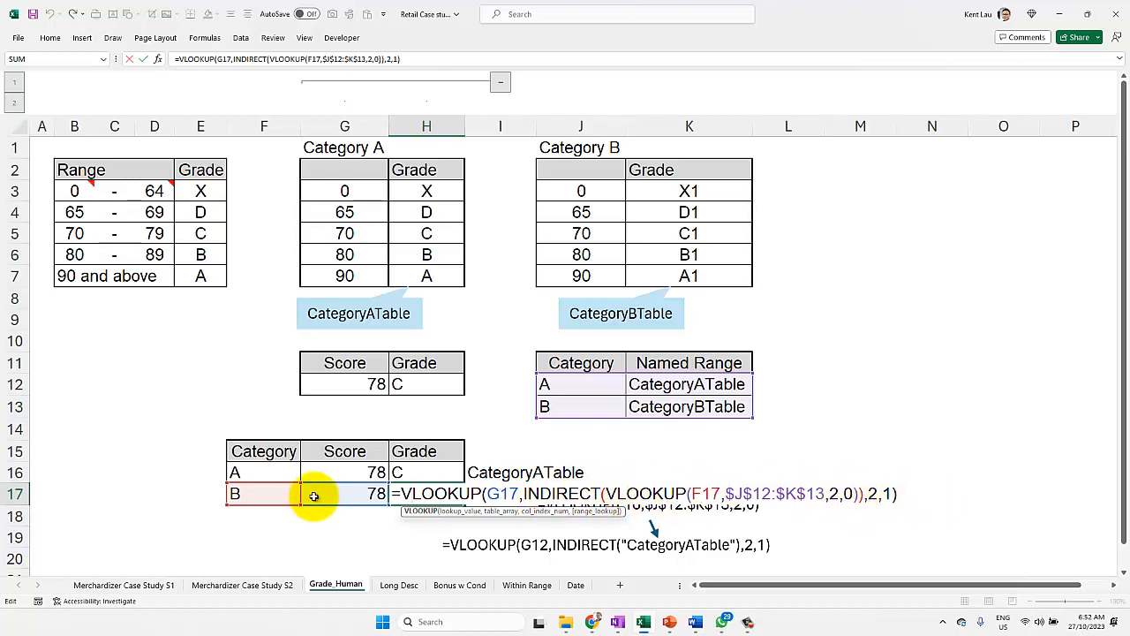
key("Return")
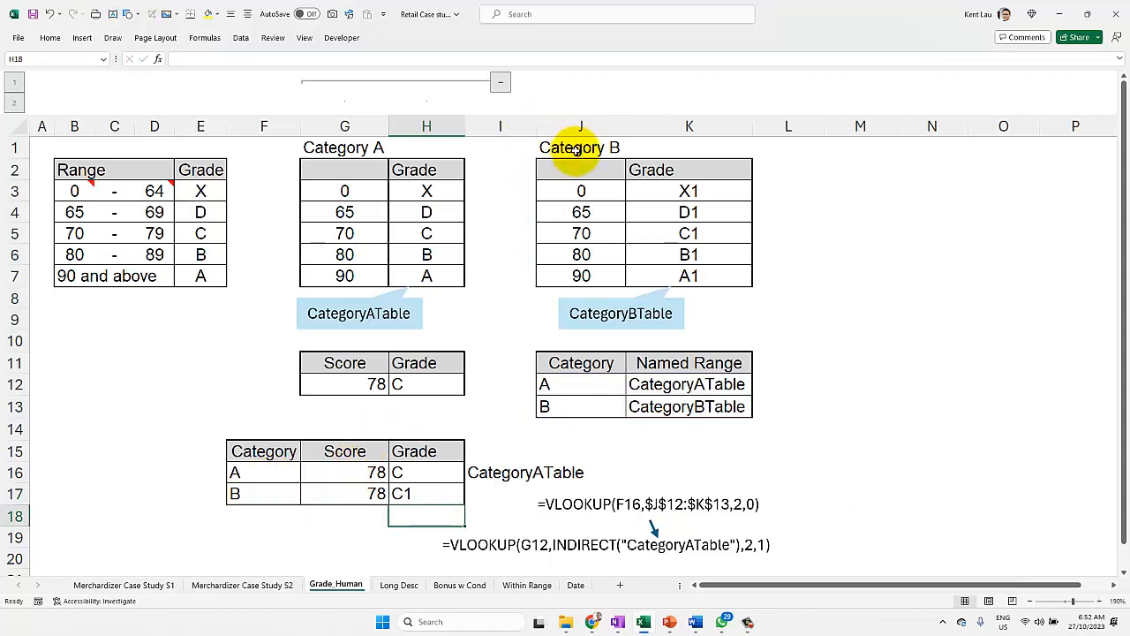
Step: Copy the Category B table in J1:K7 to M1 and change the copy's heading to Category C
left_click_drag(577, 151, 706, 273)
key("ctrl+c")
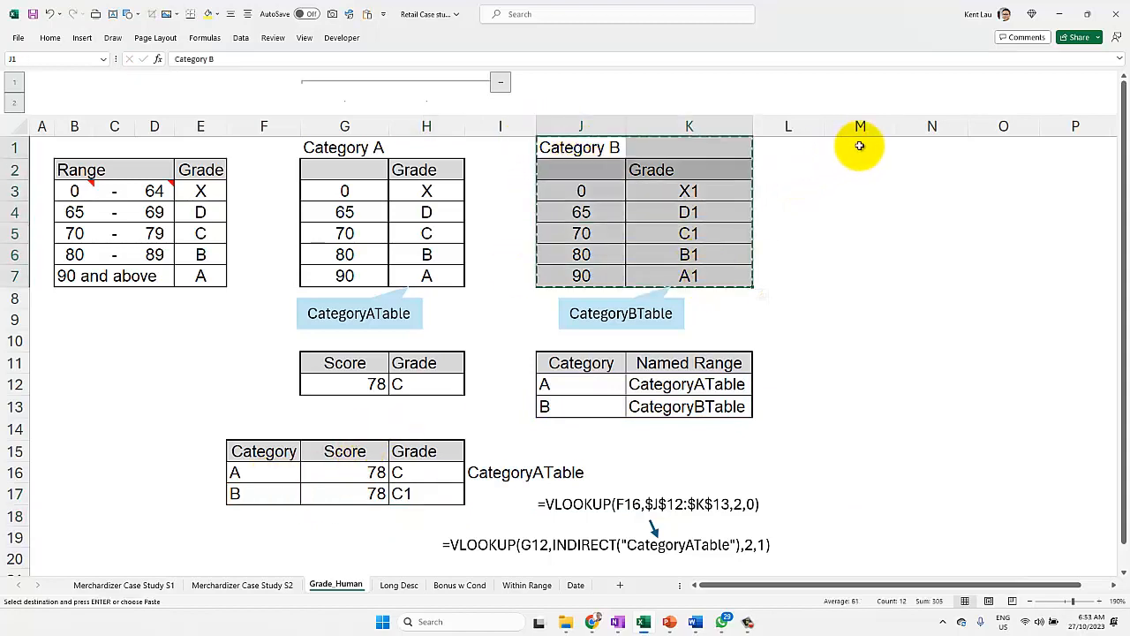
left_click(859, 146)
key("ctrl+v")
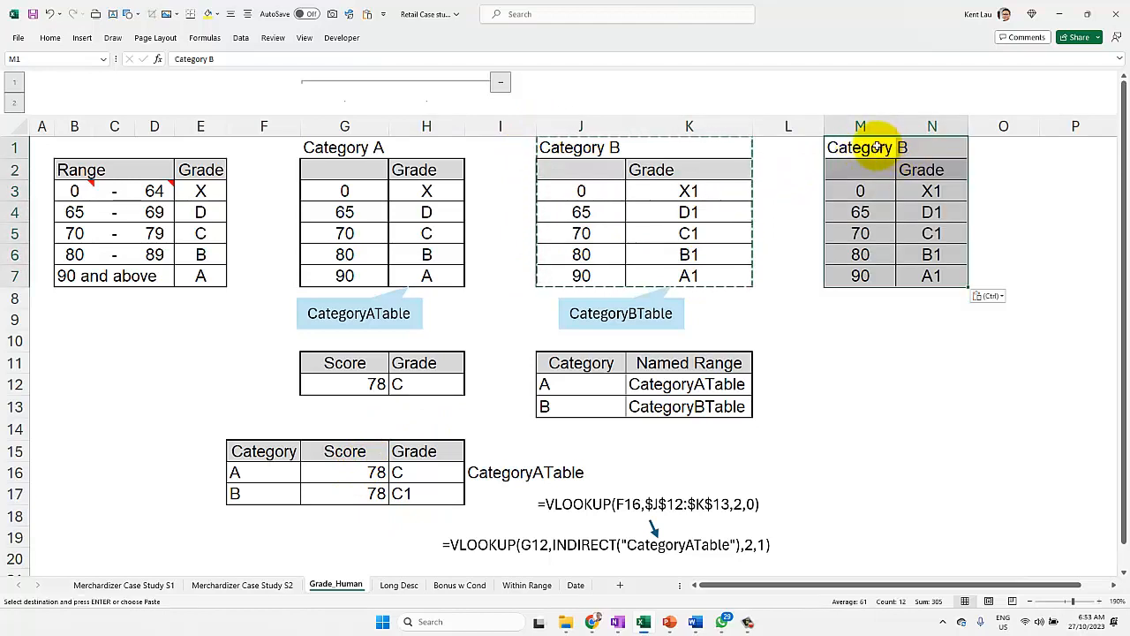
left_click(876, 147)
double_click(210, 59)
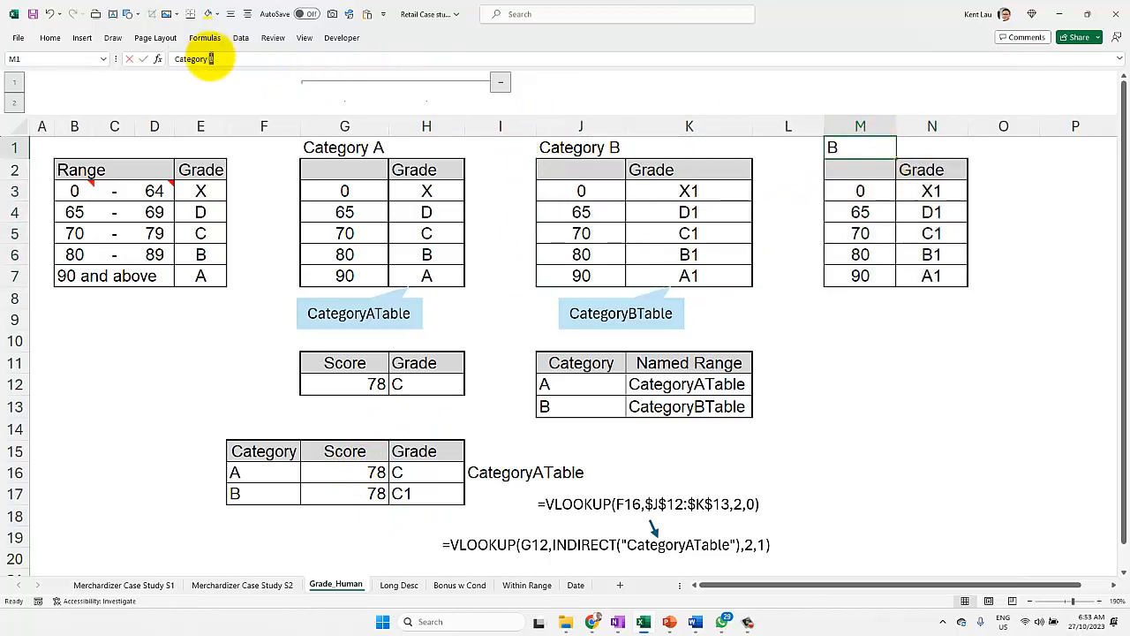
type("C")
Step: Replace every 1 with 2 in the Category C grades in N3:N7
left_click(949, 194)
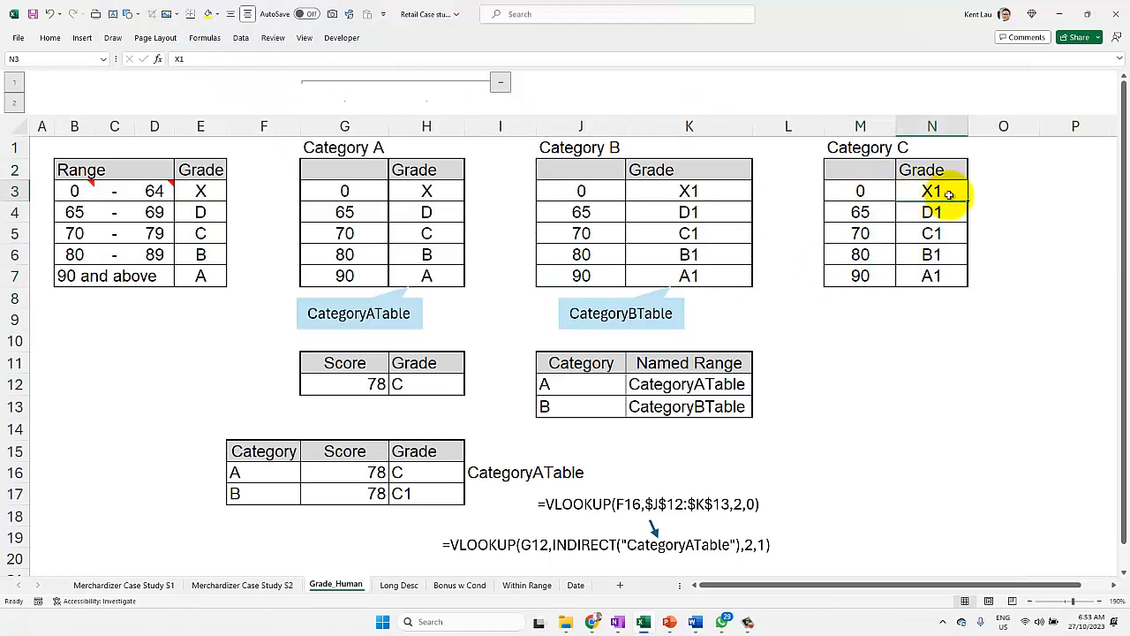
left_click_drag(949, 194, 938, 276)
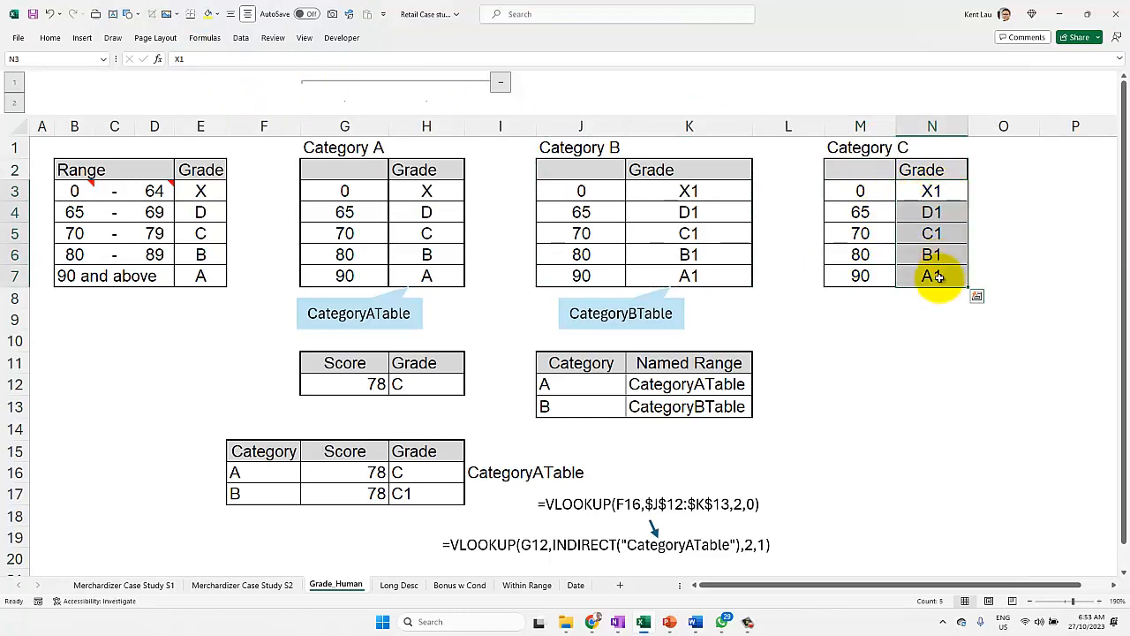
key("ctrl+h")
type("1")
left_click(395, 261)
type("2")
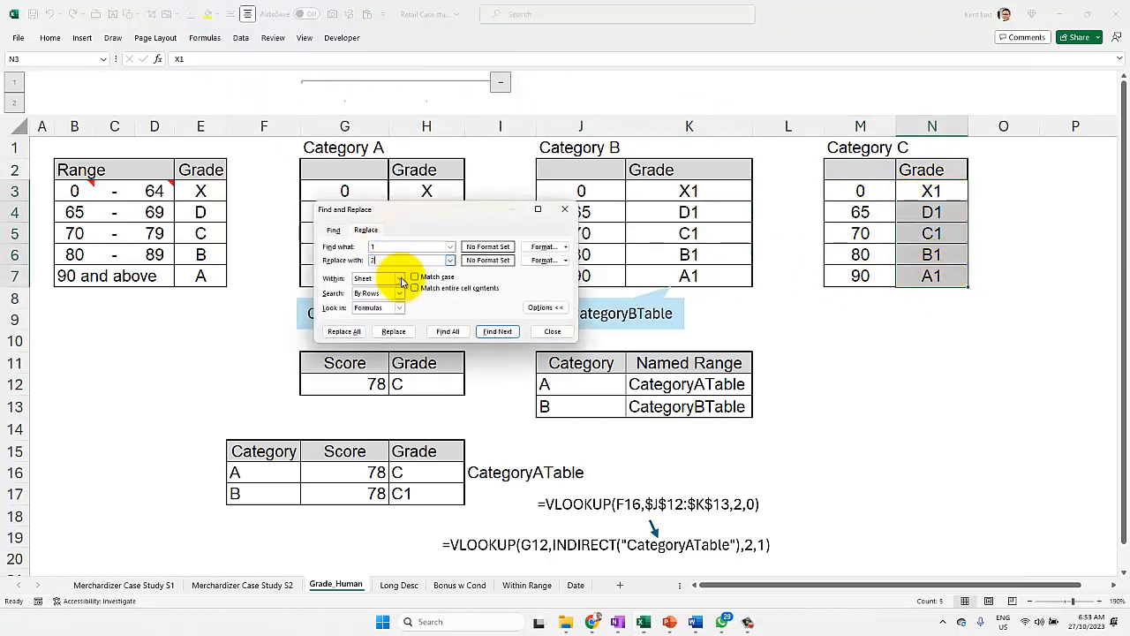
left_click(344, 331)
left_click(569, 342)
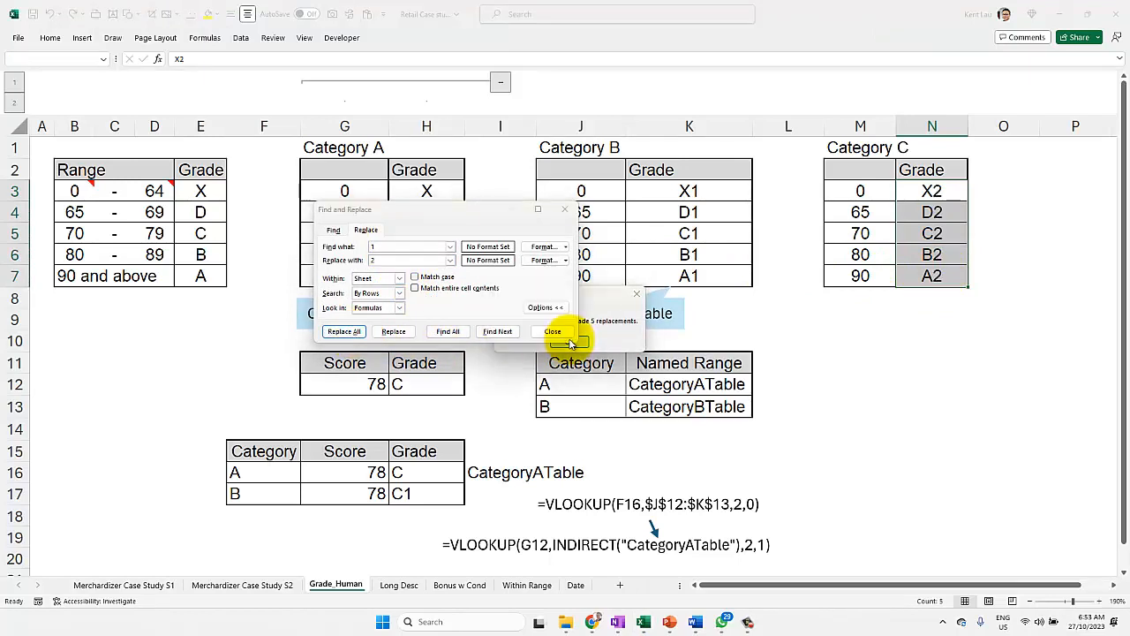
left_click(554, 332)
left_click(830, 367)
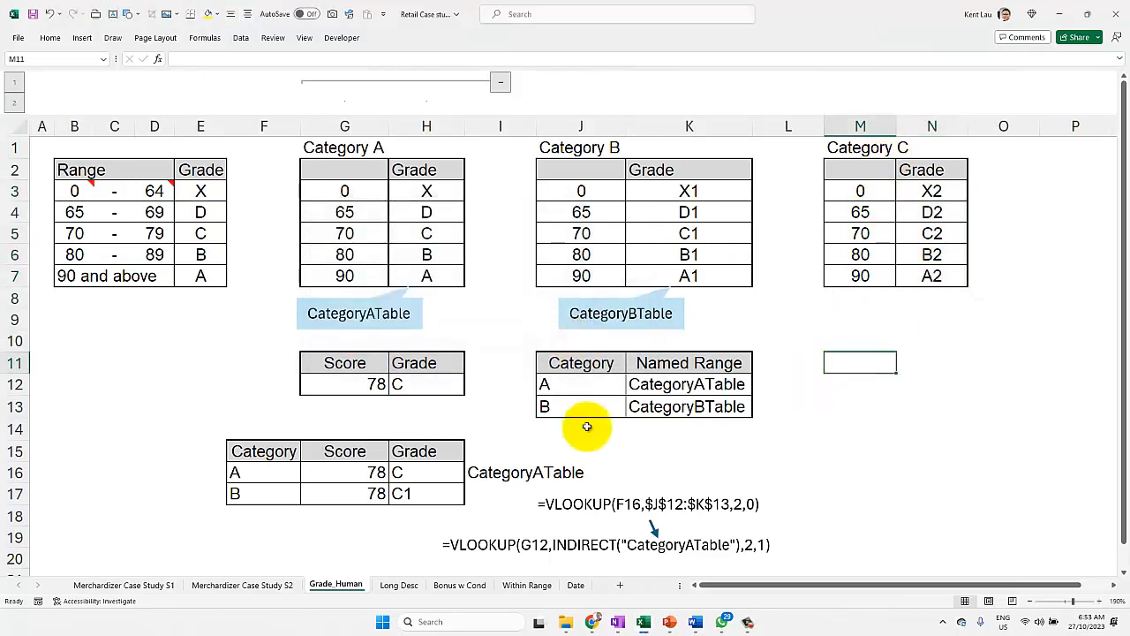
Step: Add category C in J14, below category B in the Category and Named Range table
left_click(552, 428)
type("C")
left_click(651, 430)
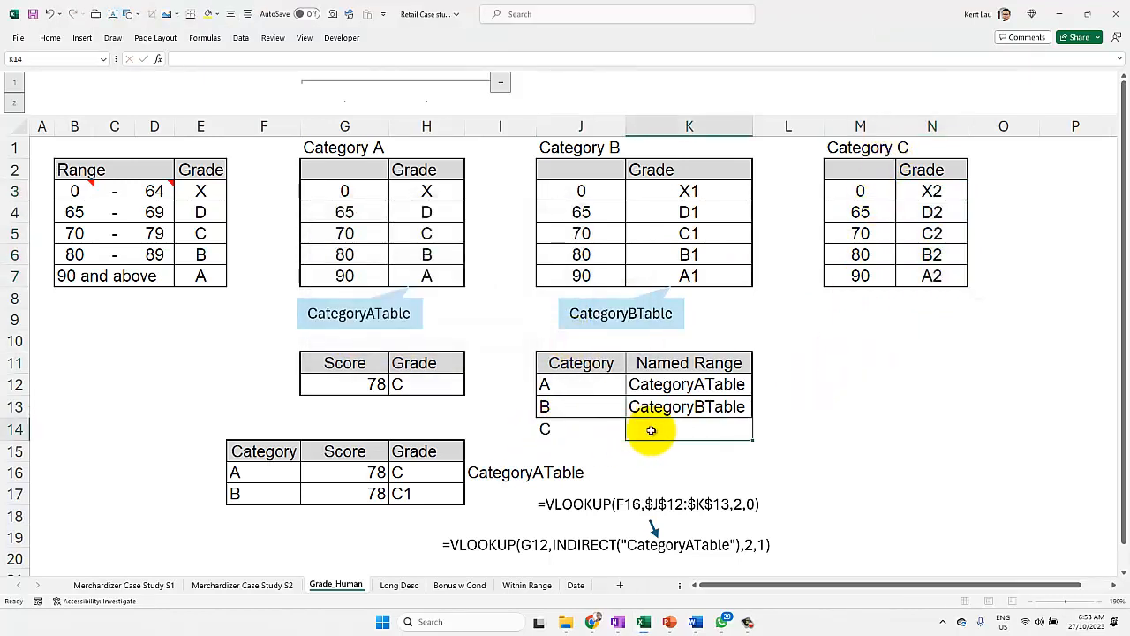
Step: Name the Category C range M3:N7 CategoryCTbl and copy that name into K14 beside category C
left_click_drag(843, 190, 918, 270)
left_click(69, 58)
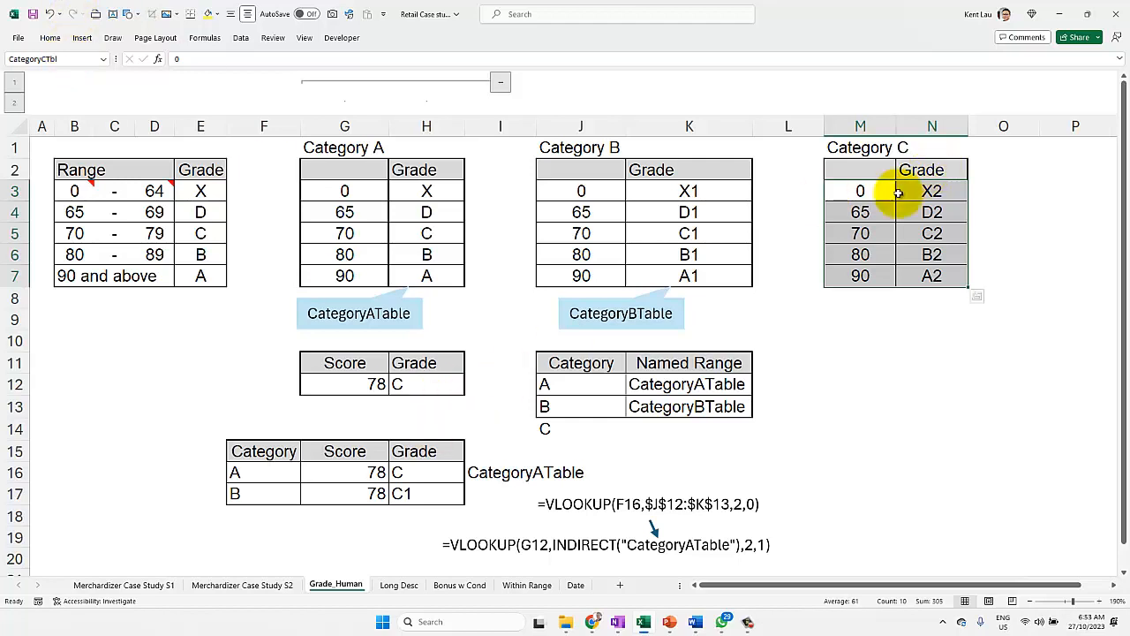
left_click(61, 60)
key("ctrl+c")
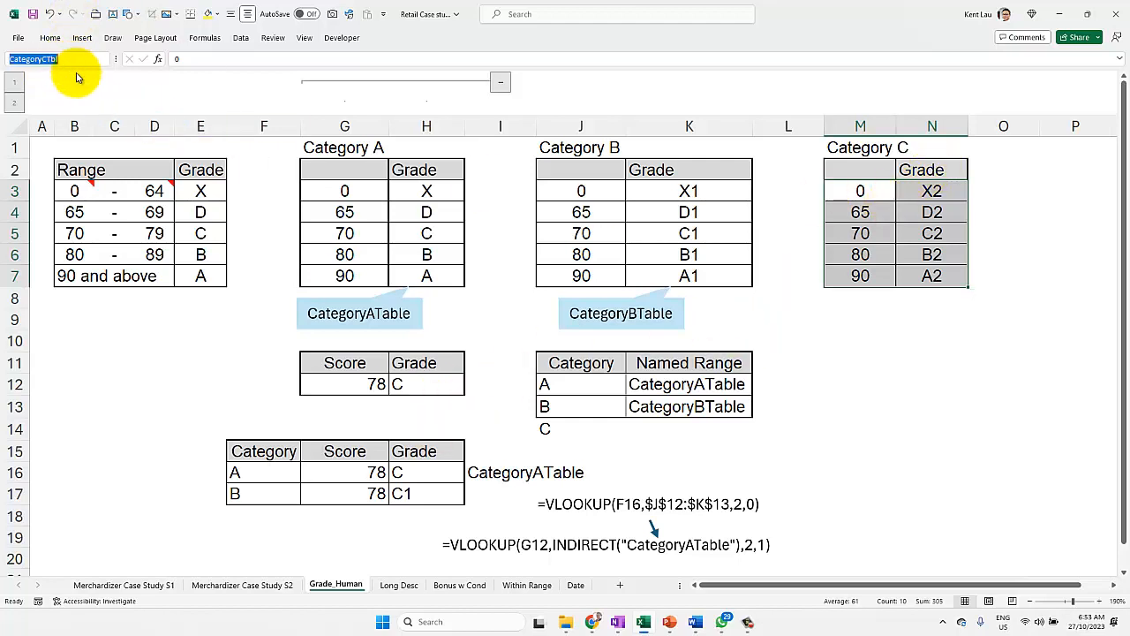
double_click(676, 431)
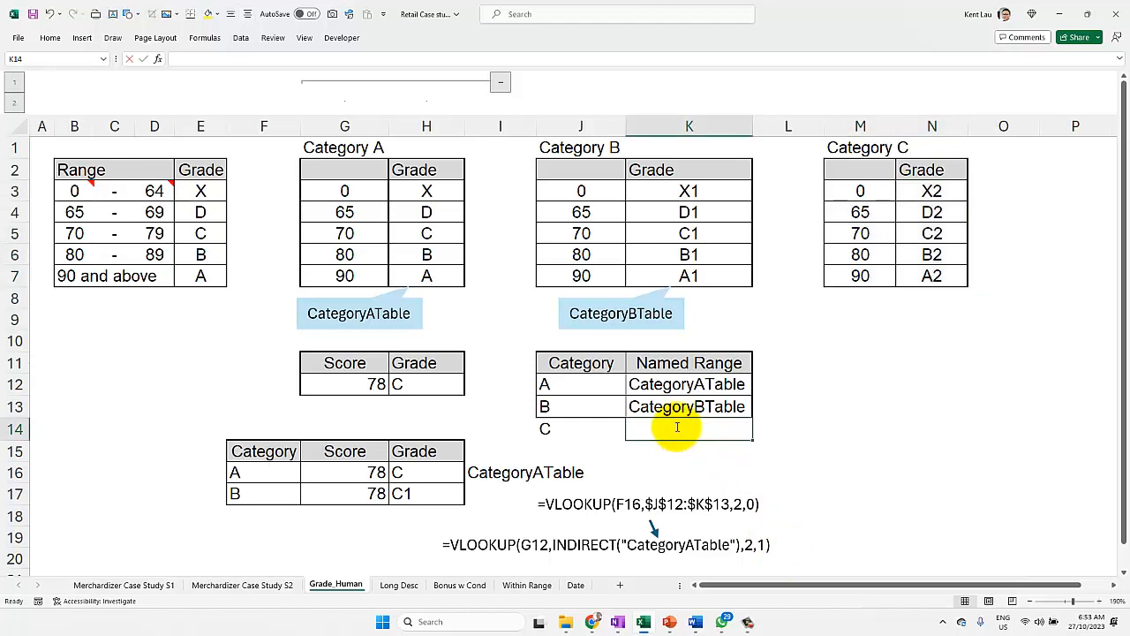
key("ctrl+v")
left_click(588, 453)
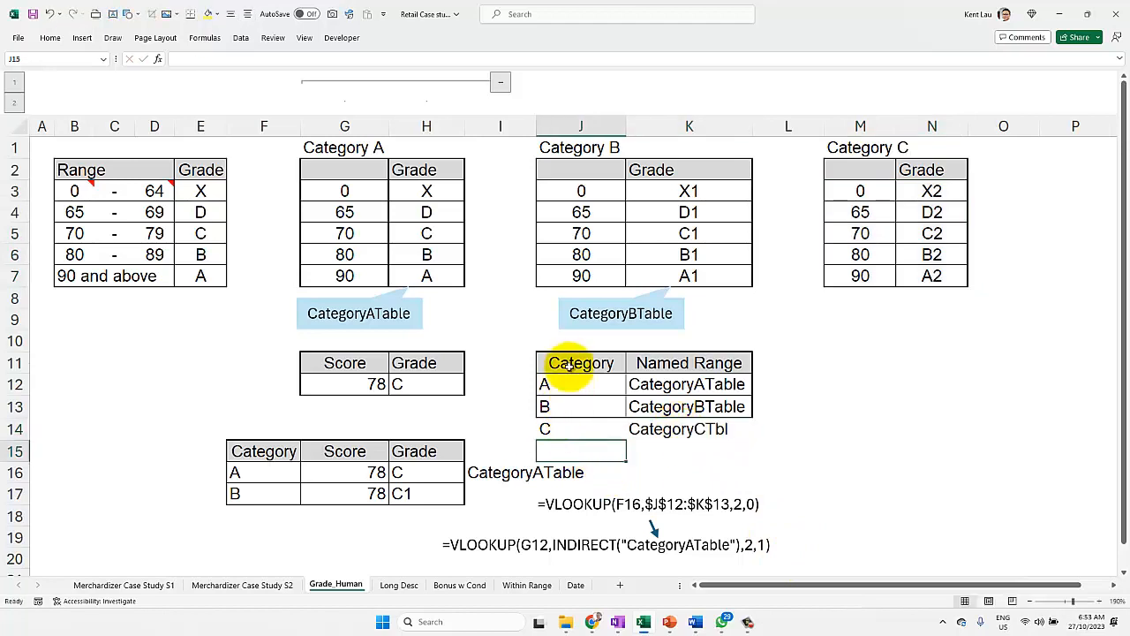
Step: Change the category in F17 to C
left_click(254, 494)
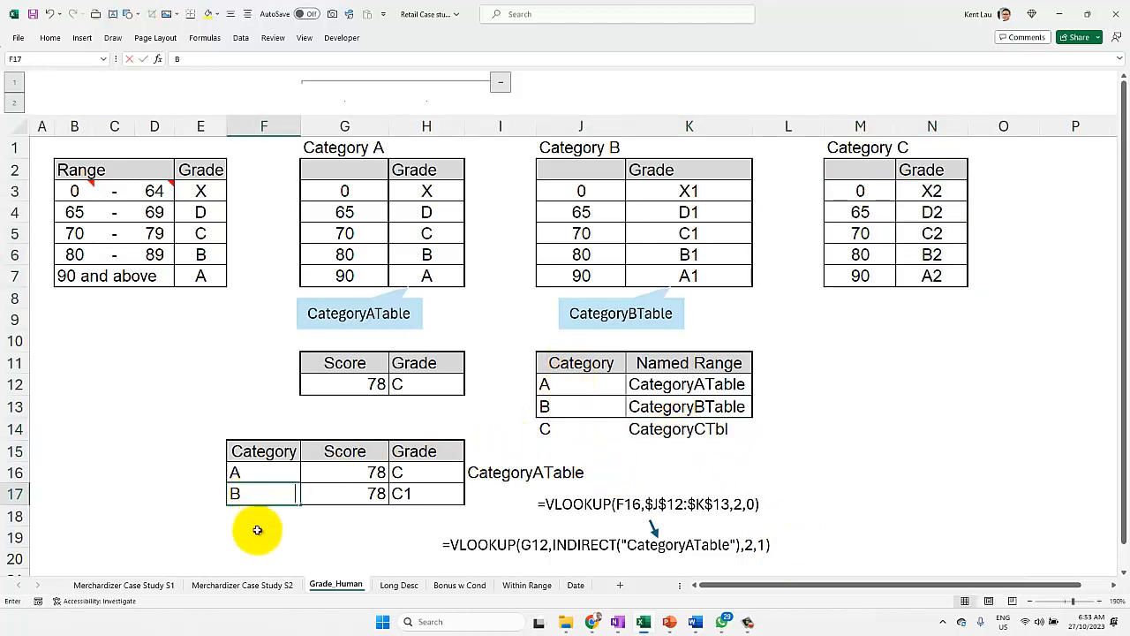
type("C")
left_click(273, 529)
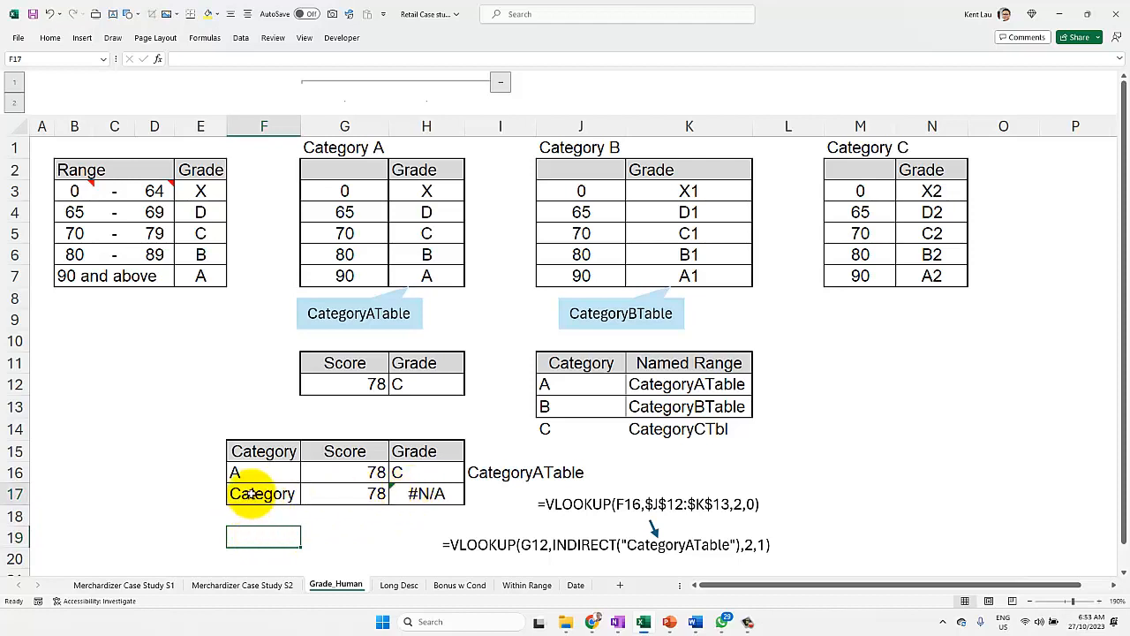
double_click(256, 500)
type("C")
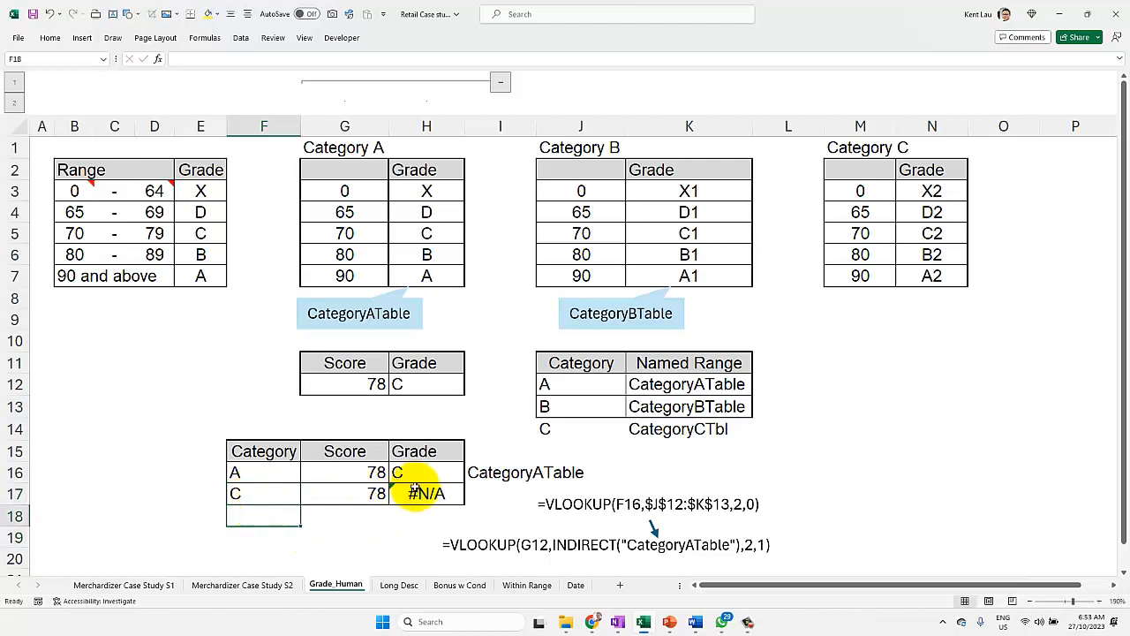
Step: Examine which rows of the Category and Named Range table the formula in H17 covers
left_click(427, 493)
double_click(426, 493)
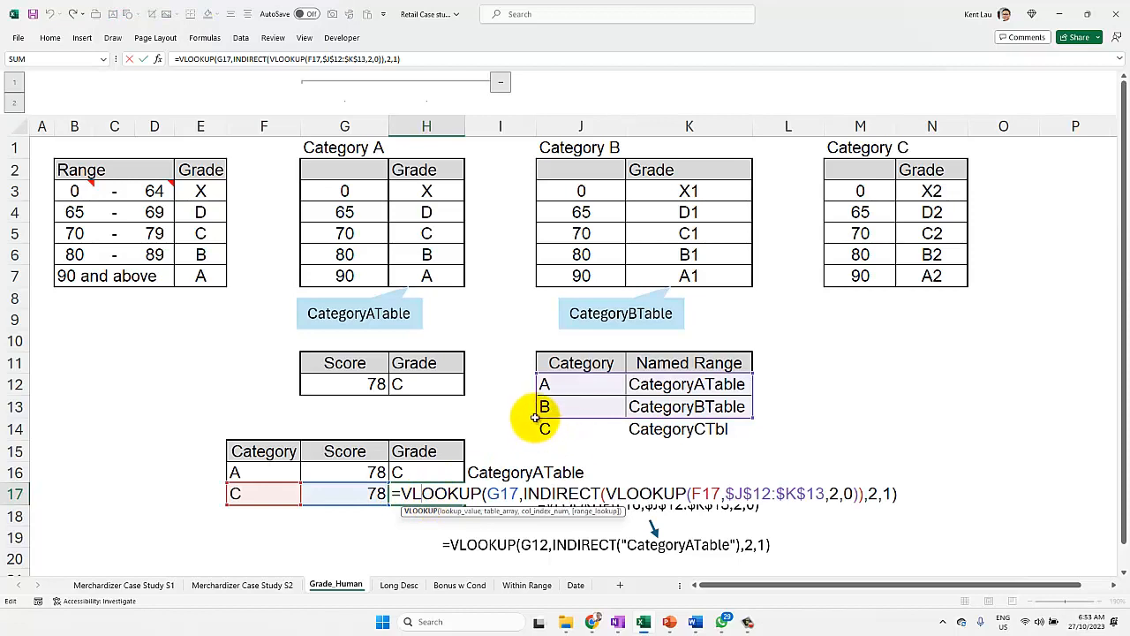
key("Return")
Step: Extend the nested lookup range in H16 to $J$12:$K$14 and fill the formula down to H17
left_click(251, 473)
left_click(415, 472)
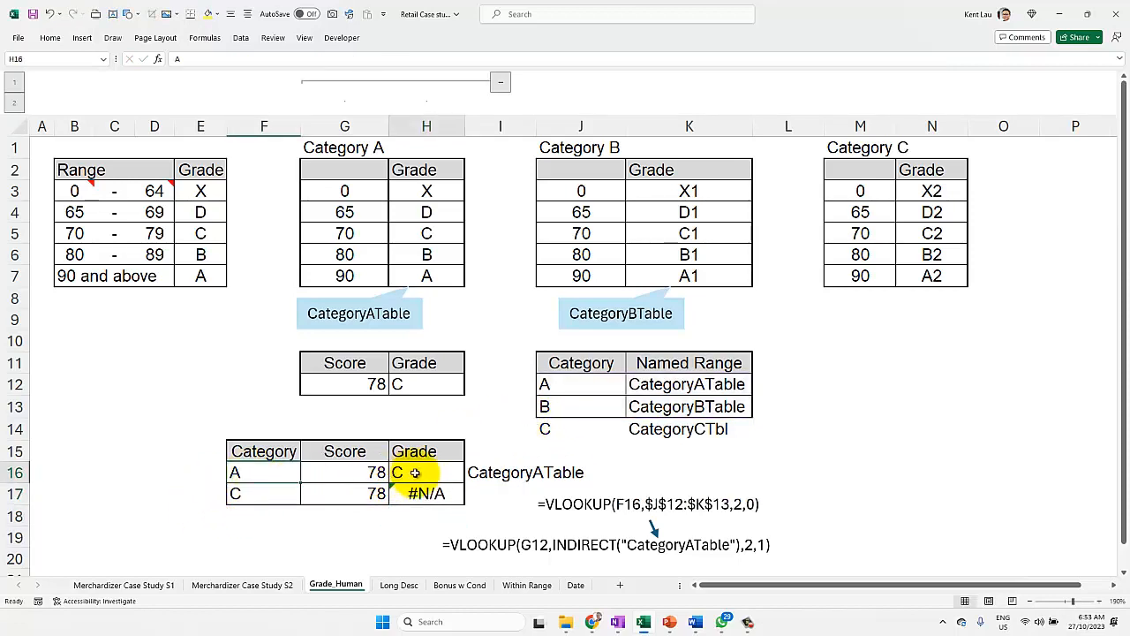
double_click(415, 472)
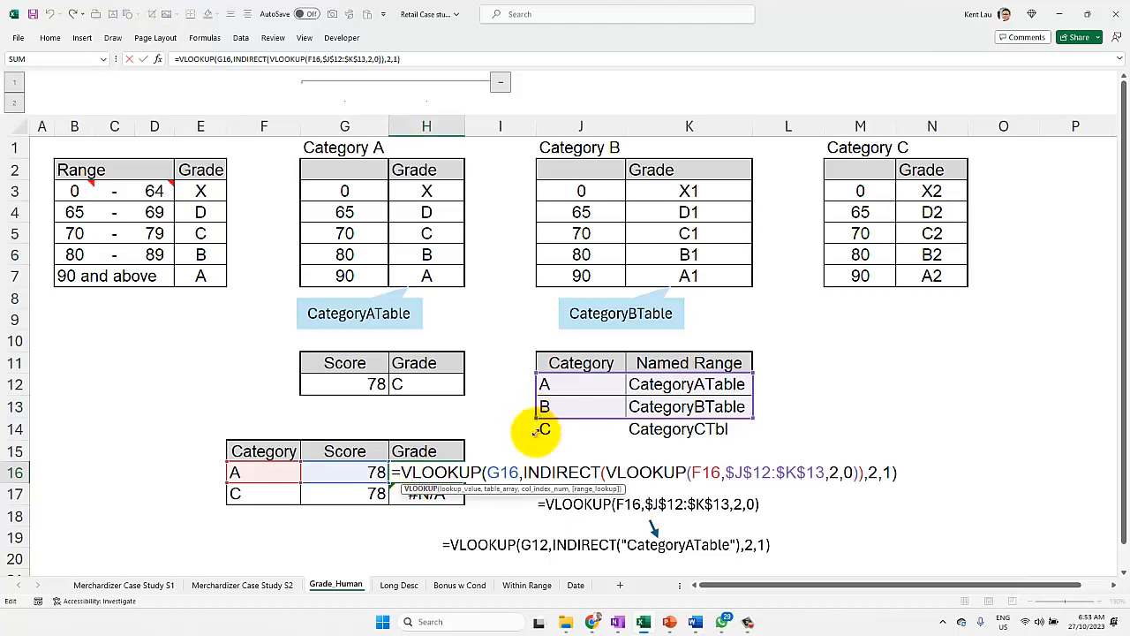
left_click_drag(534, 432, 535, 434)
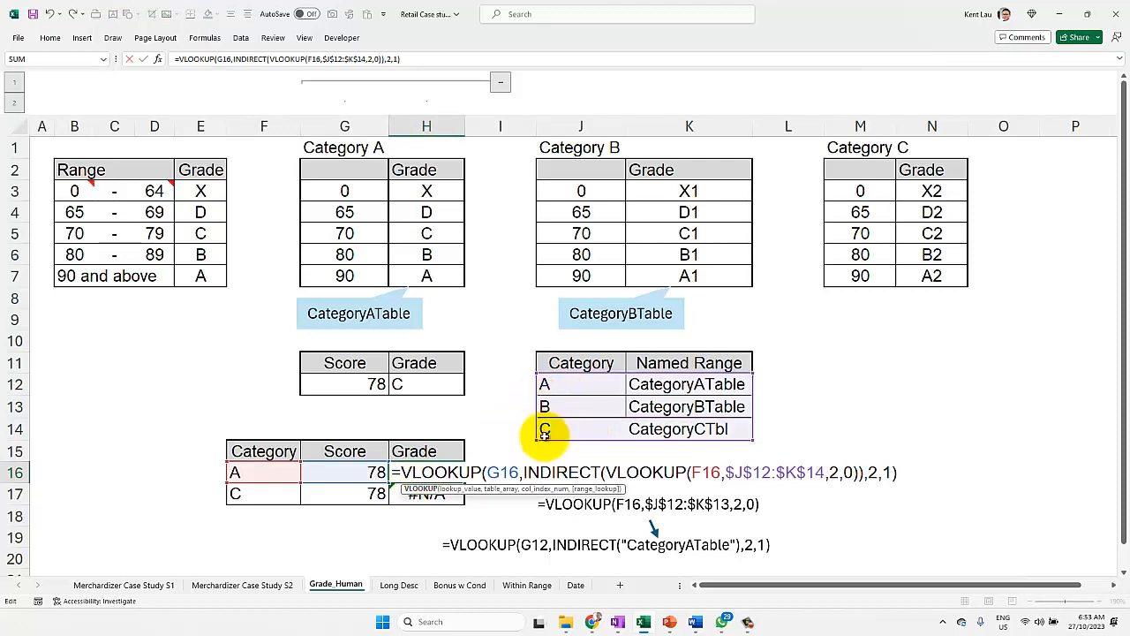
key("ctrl+Return")
left_click_drag(463, 484, 445, 499)
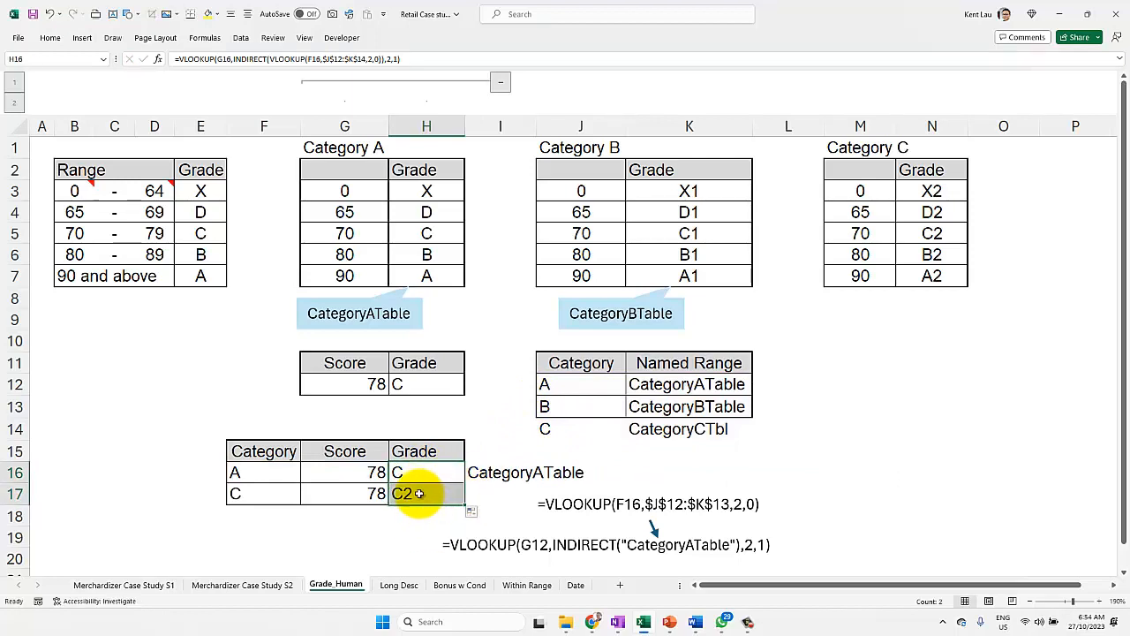